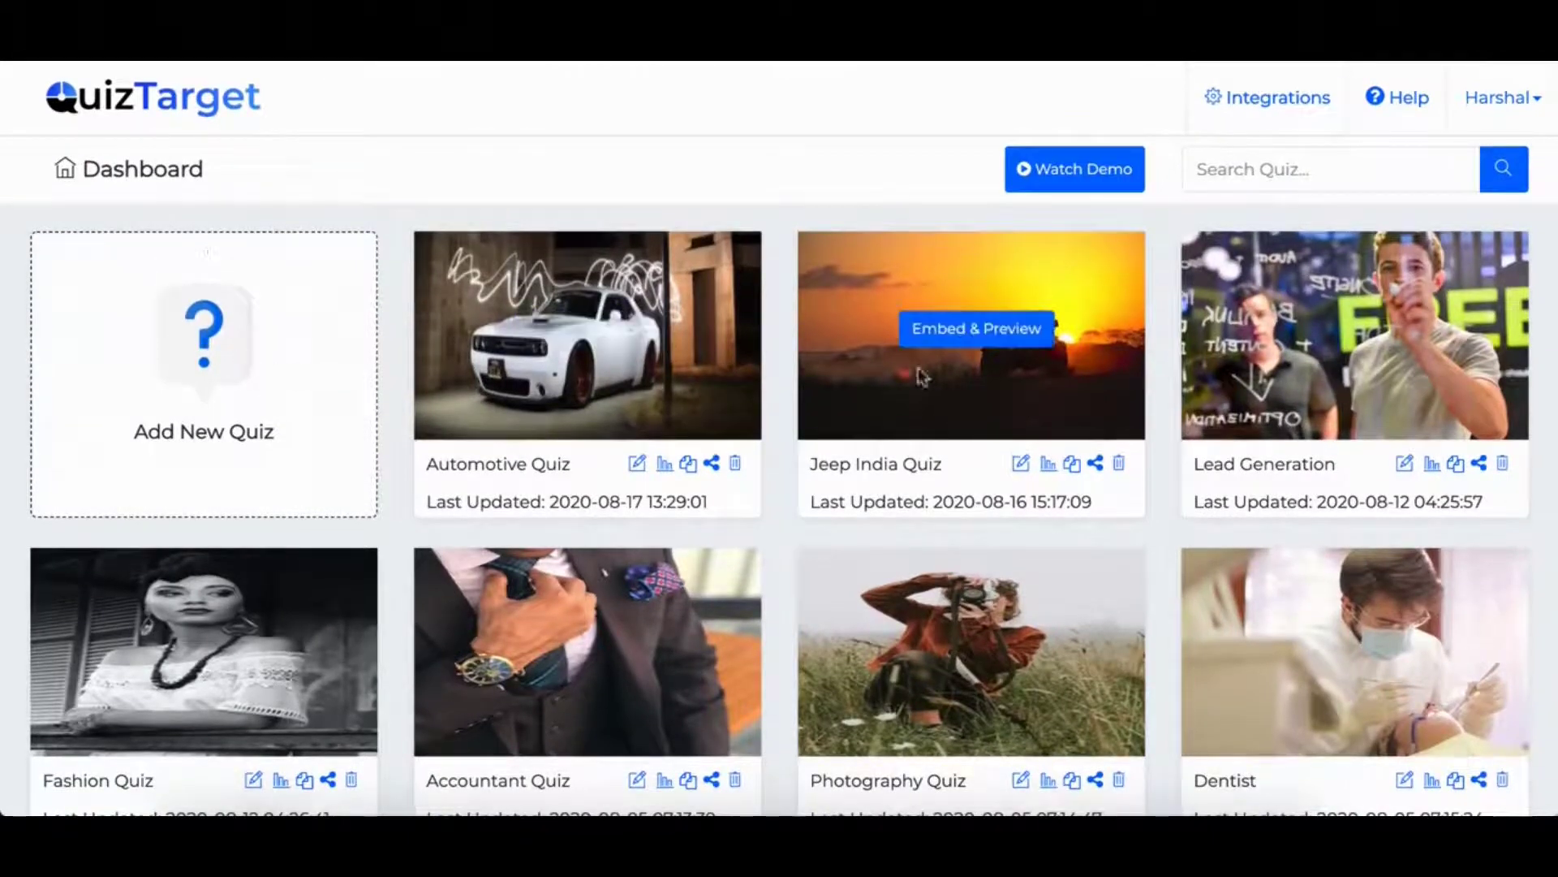
- Scroll through the saved quiz cards on the QuizTarget dashboard
scroll(1118, 387, "down", 5)
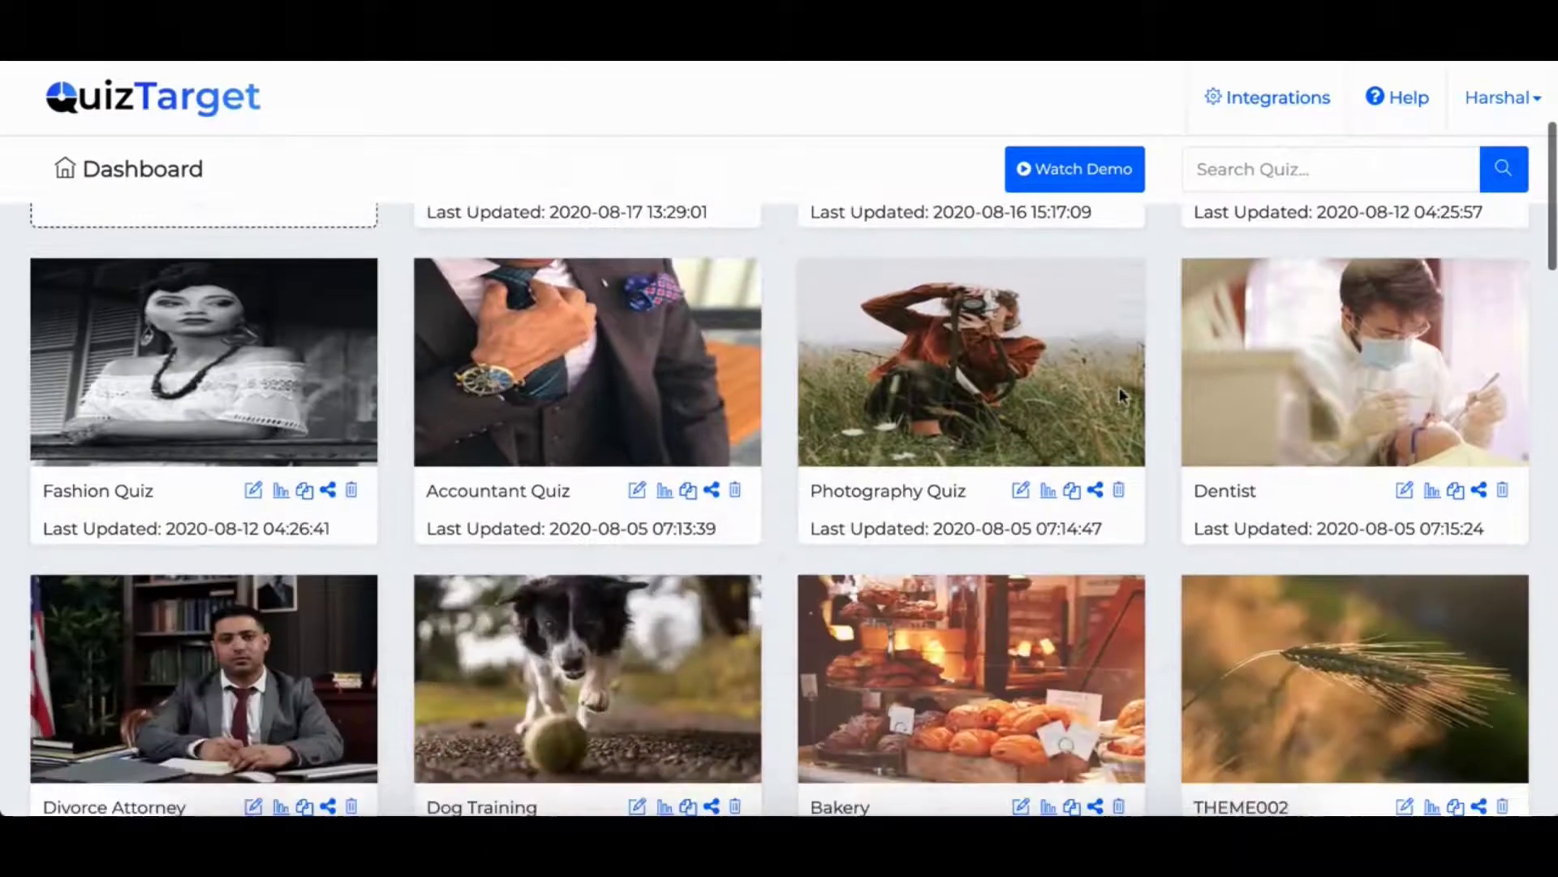
scroll(1122, 398, "down", 1)
scroll(1121, 398, "up", 6)
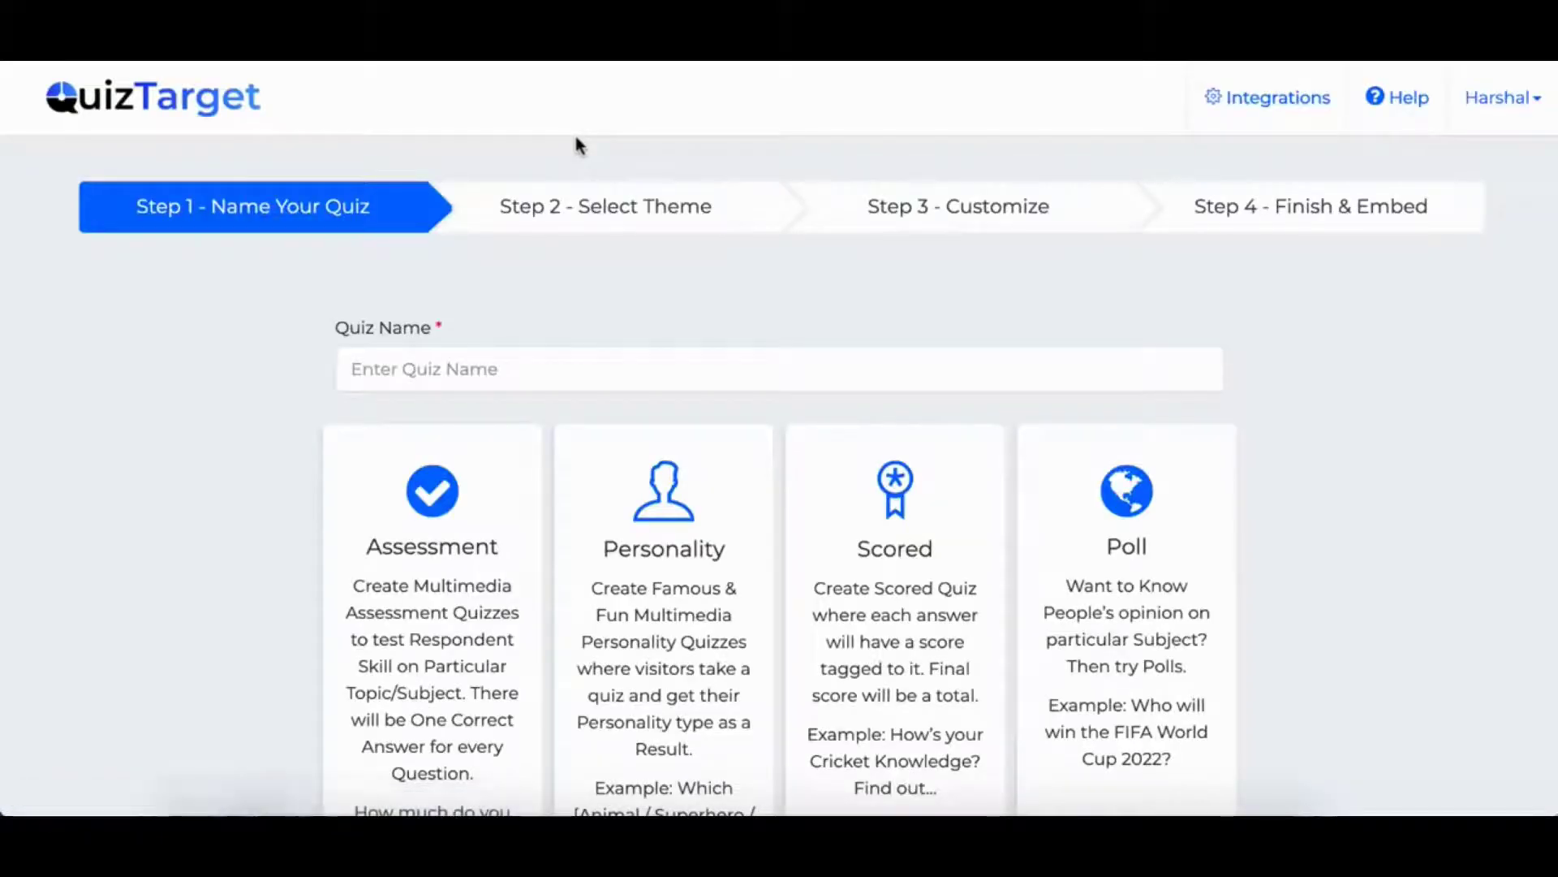
- Name the new quiz 'test' and choose the Assessment quiz type
left_click(448, 374)
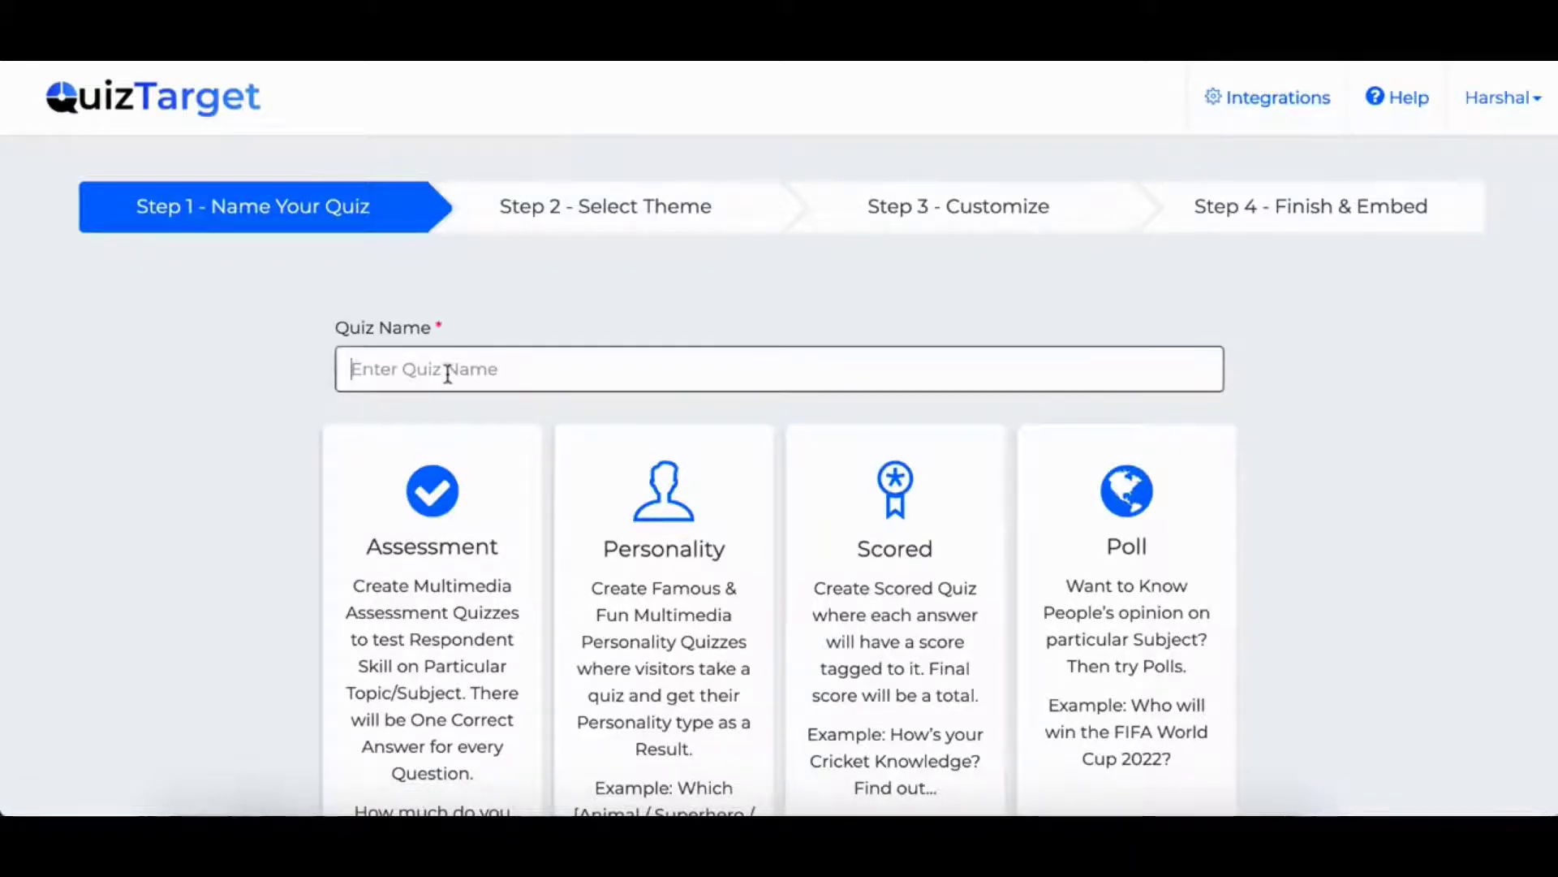
type("test")
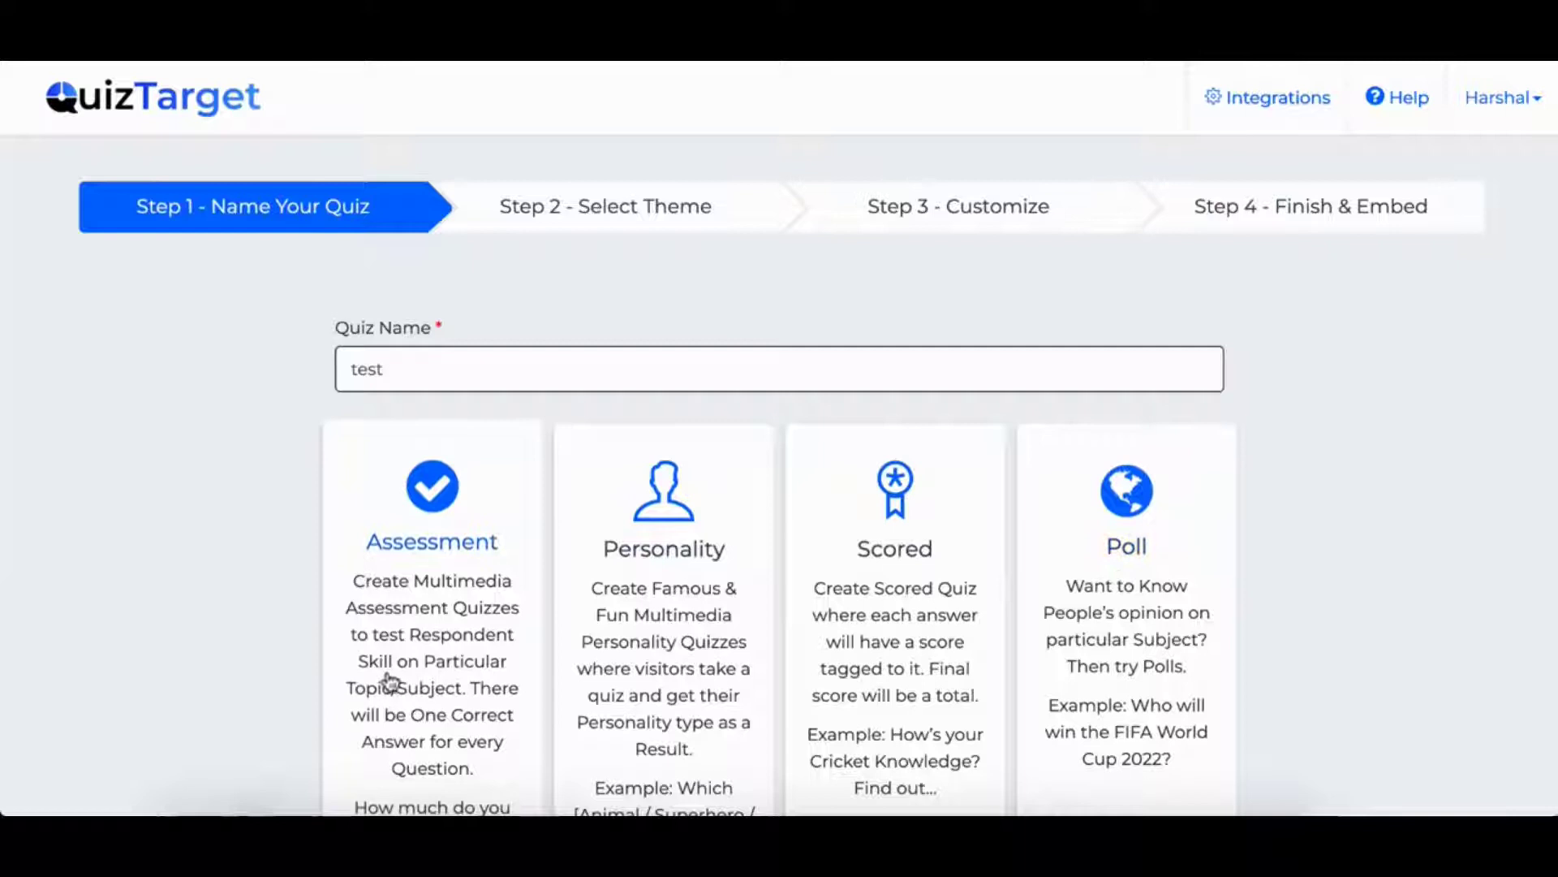
scroll(390, 681, "down", 2)
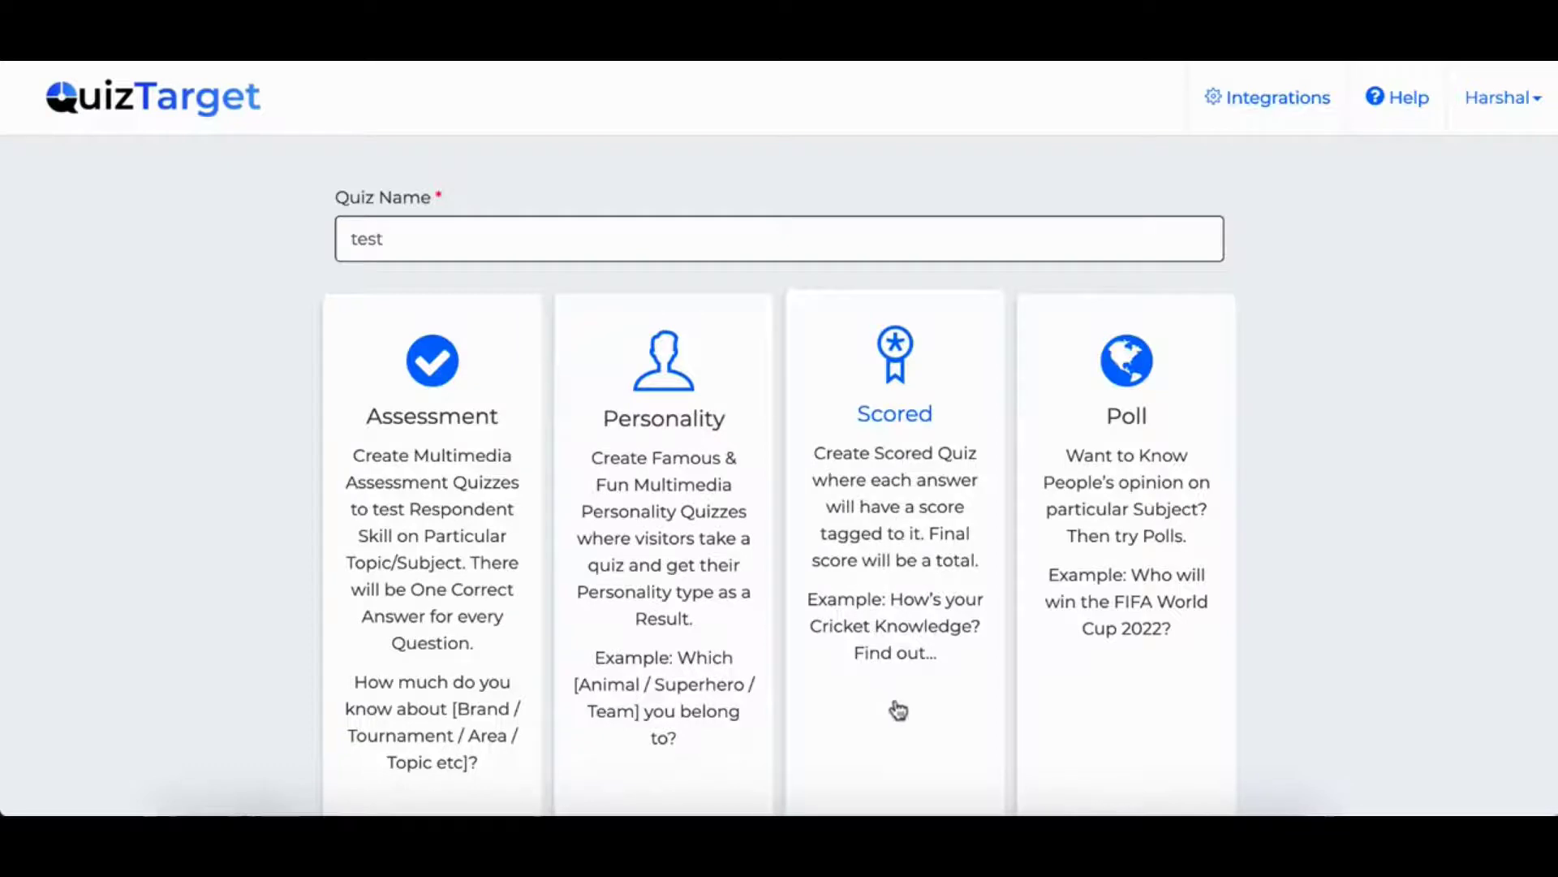
scroll(915, 718, "up", 2)
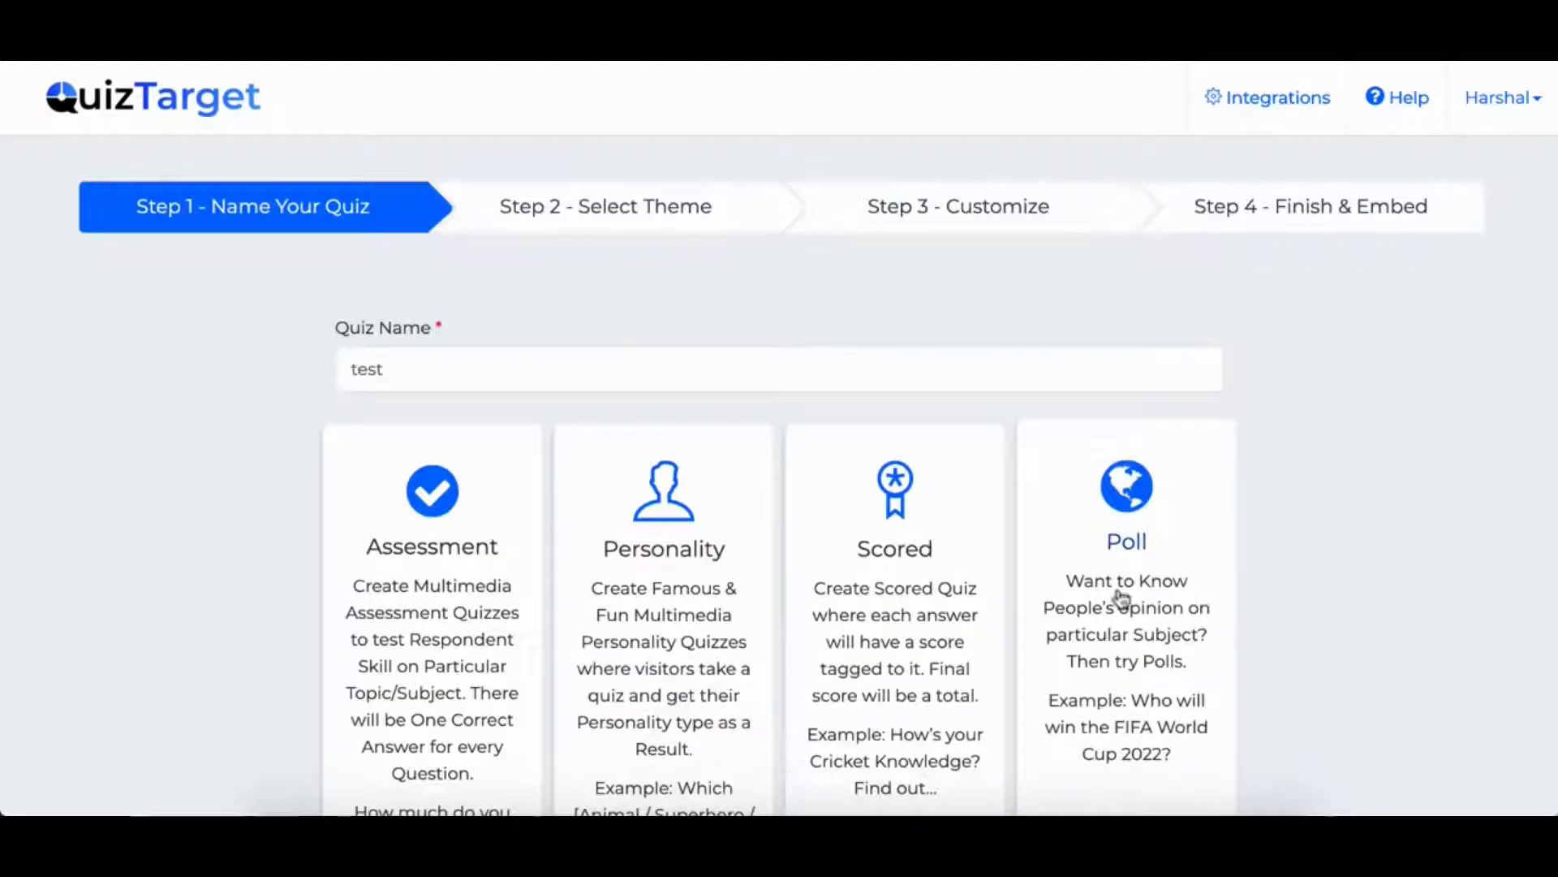
left_click(445, 598)
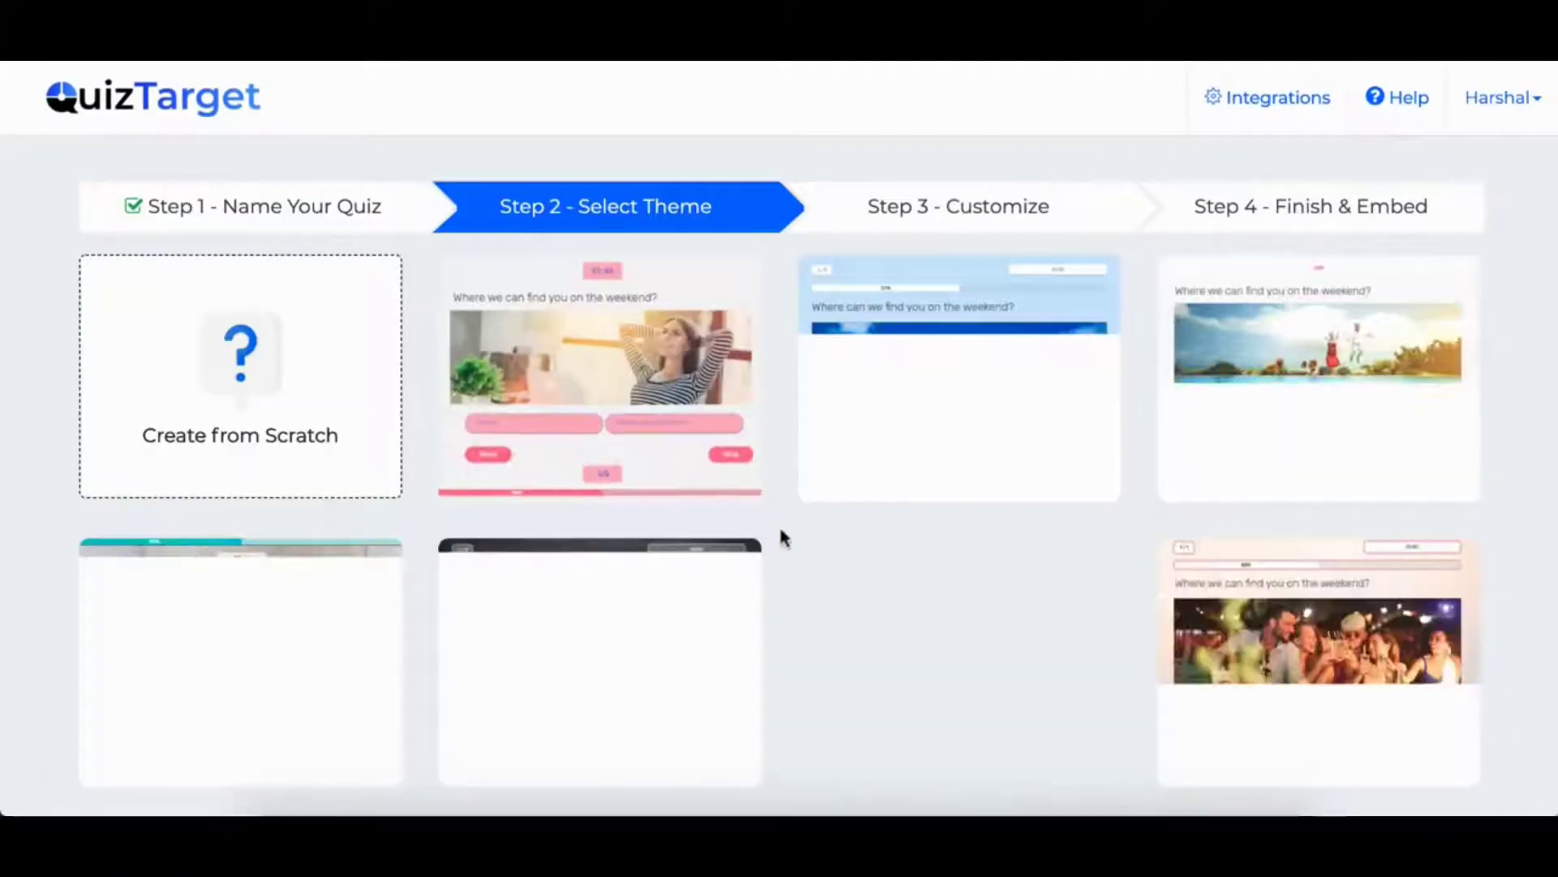
- Pick the first theme and arrange the Start and Question 1 nodes near the top
scroll(781, 536, "down", 1)
scroll(782, 532, "up", 1)
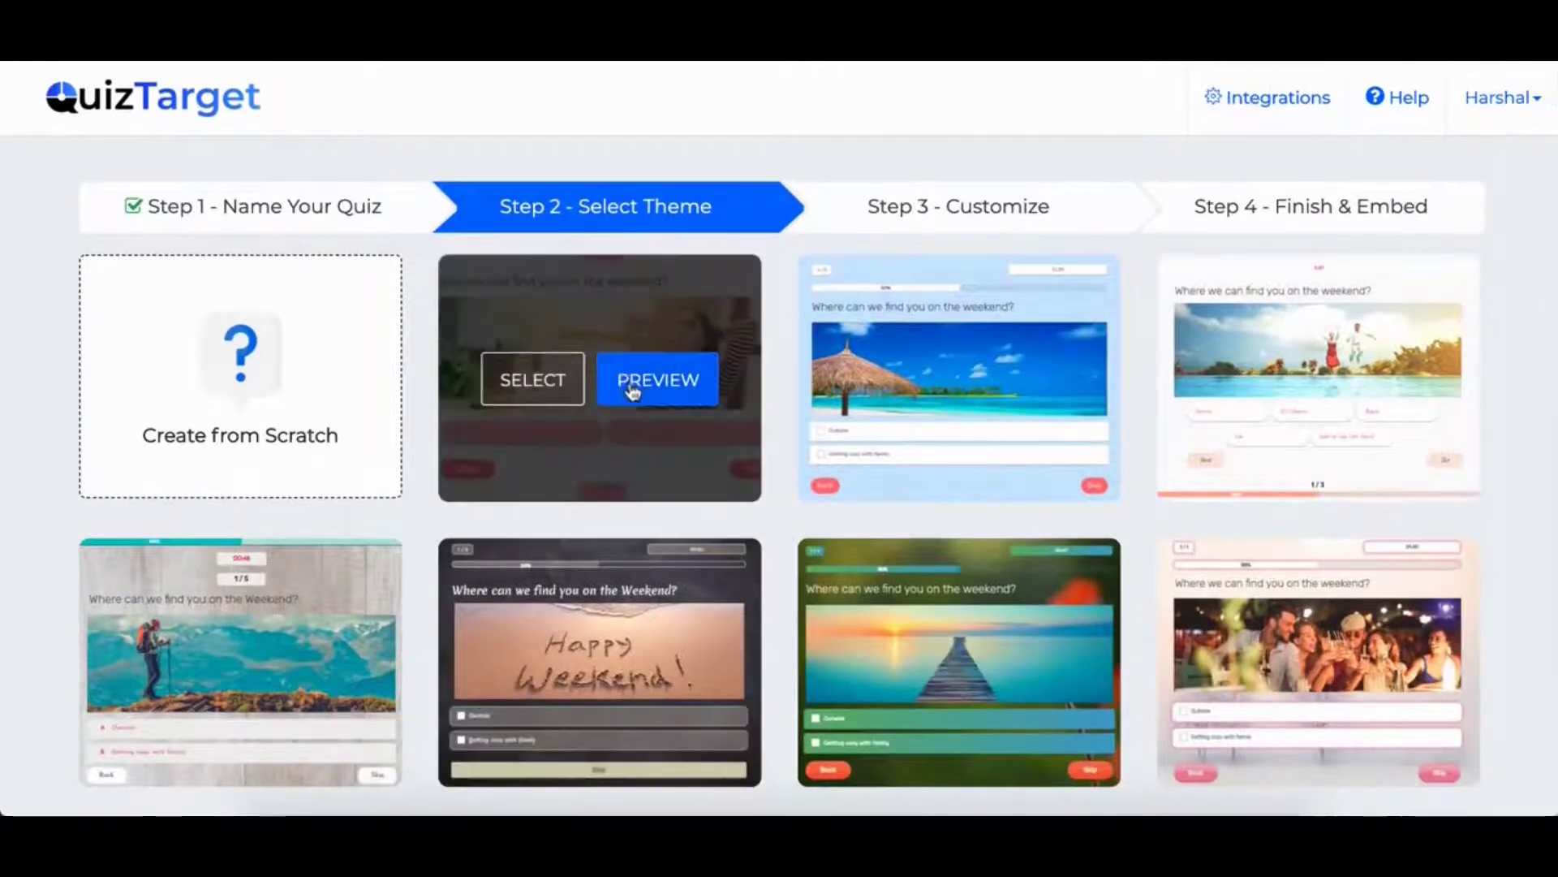
left_click(657, 376)
left_click_drag(132, 487, 139, 414)
left_click_drag(410, 400, 399, 351)
left_click_drag(108, 407, 111, 362)
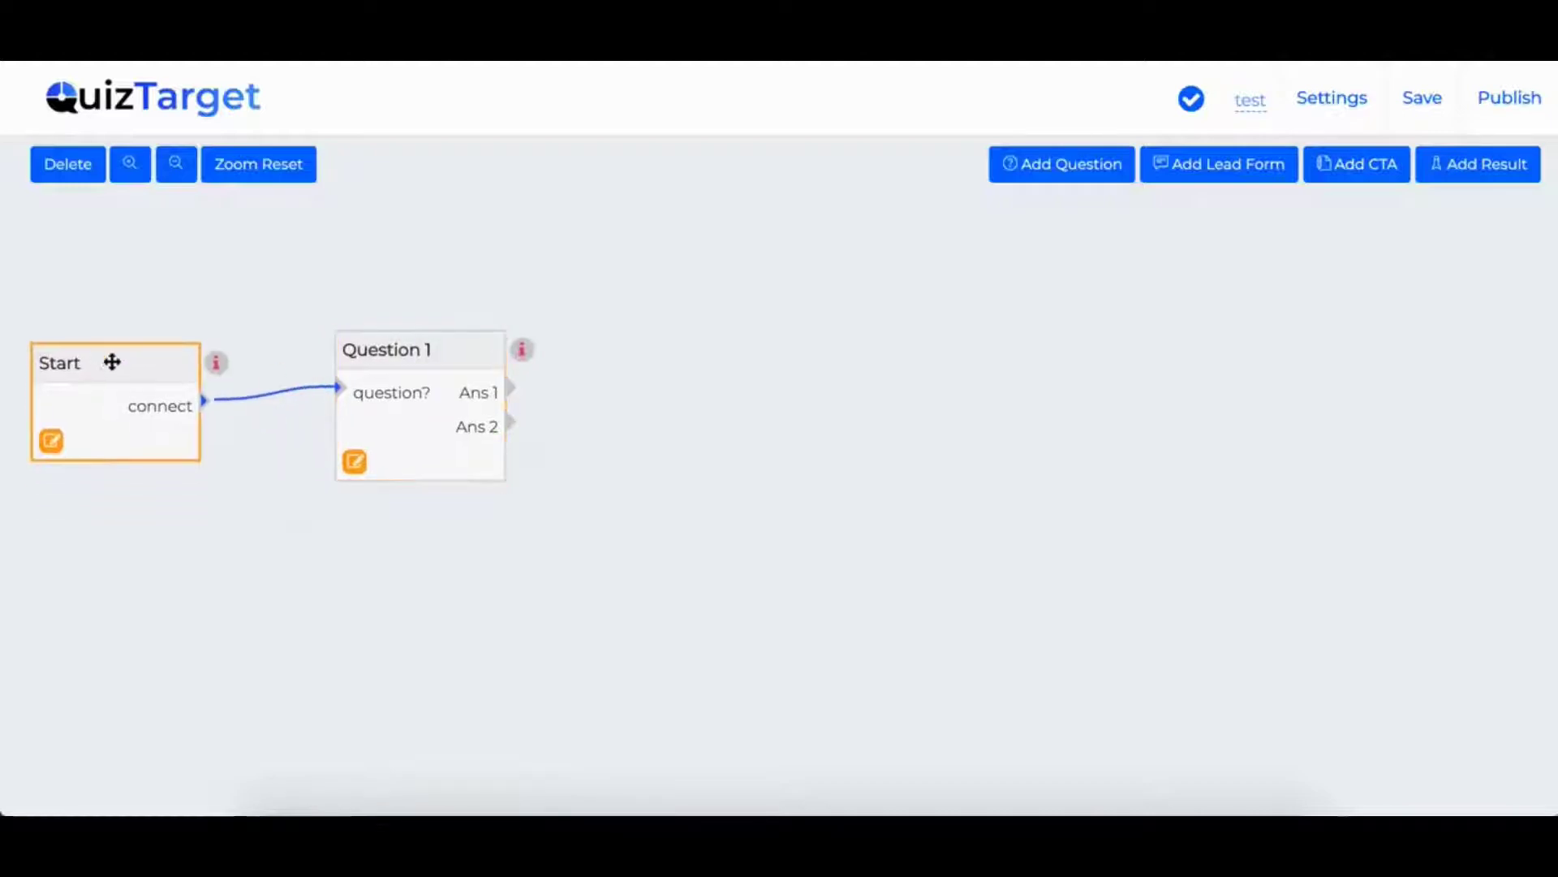
- Add Questions 2 and 3 and two lead forms to the flow, spreading them out
left_click(1064, 163)
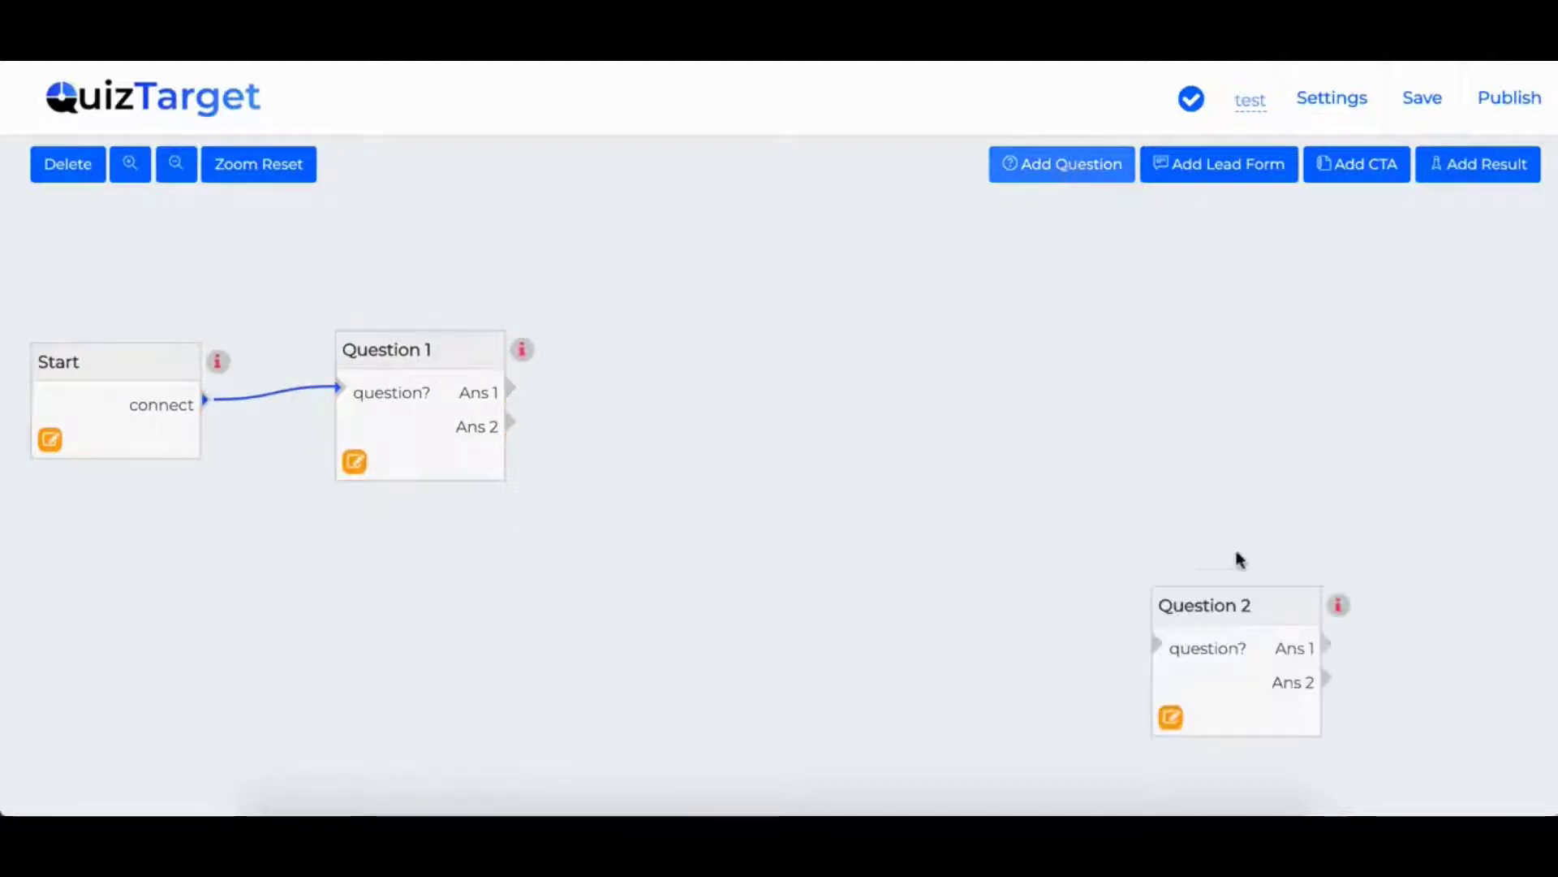
left_click_drag(1214, 601, 869, 409)
left_click(1047, 163)
left_click_drag(1249, 598, 1168, 491)
left_click(1210, 163)
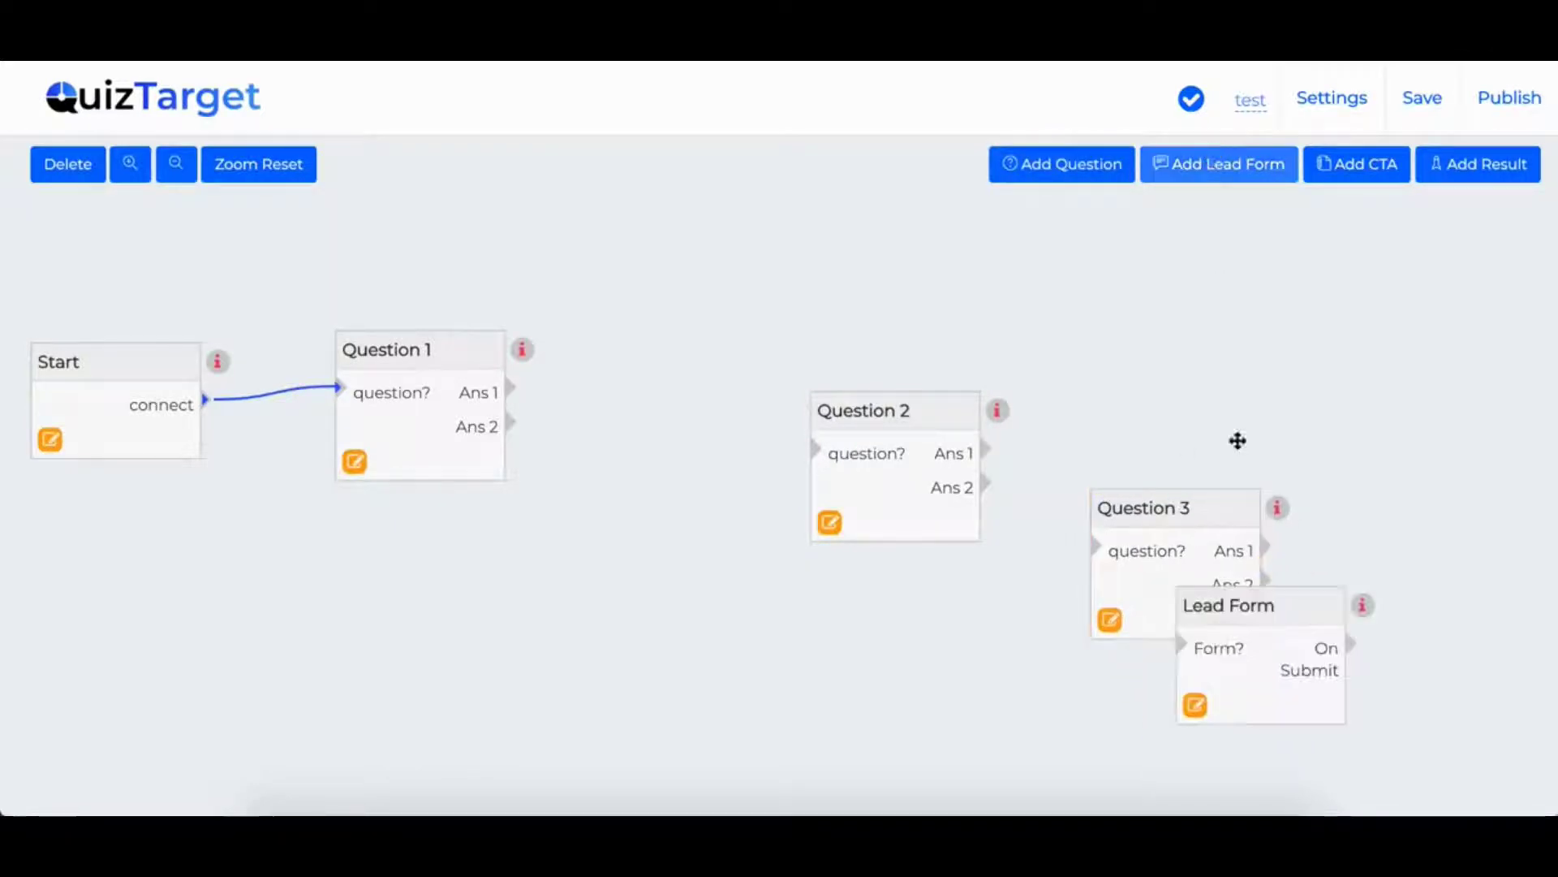
left_click_drag(1256, 584, 1251, 236)
left_click(1202, 163)
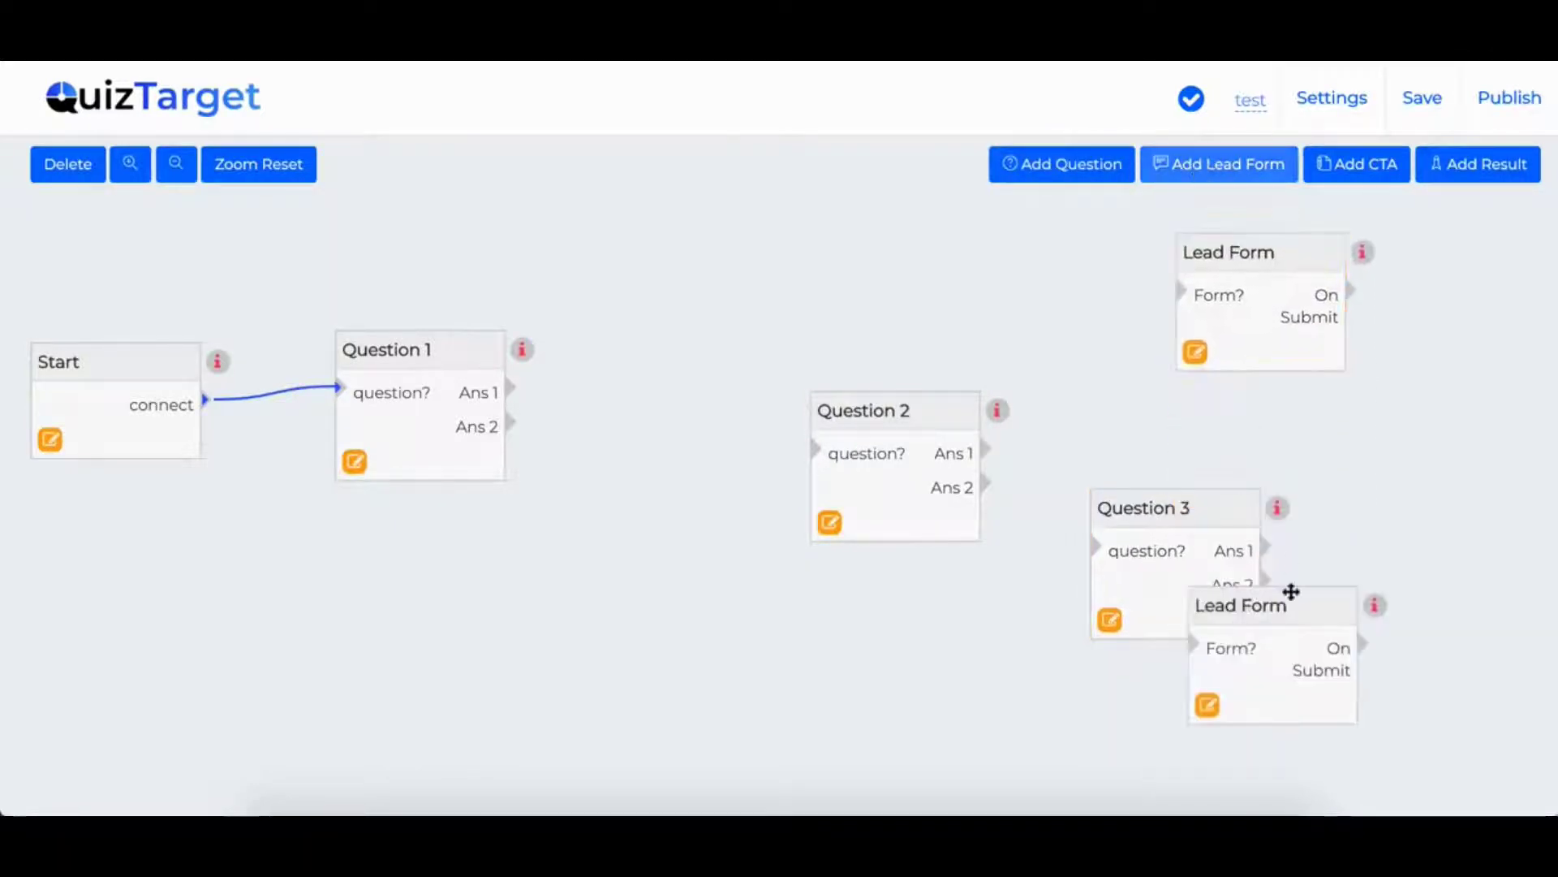
left_click_drag(1276, 609, 1381, 442)
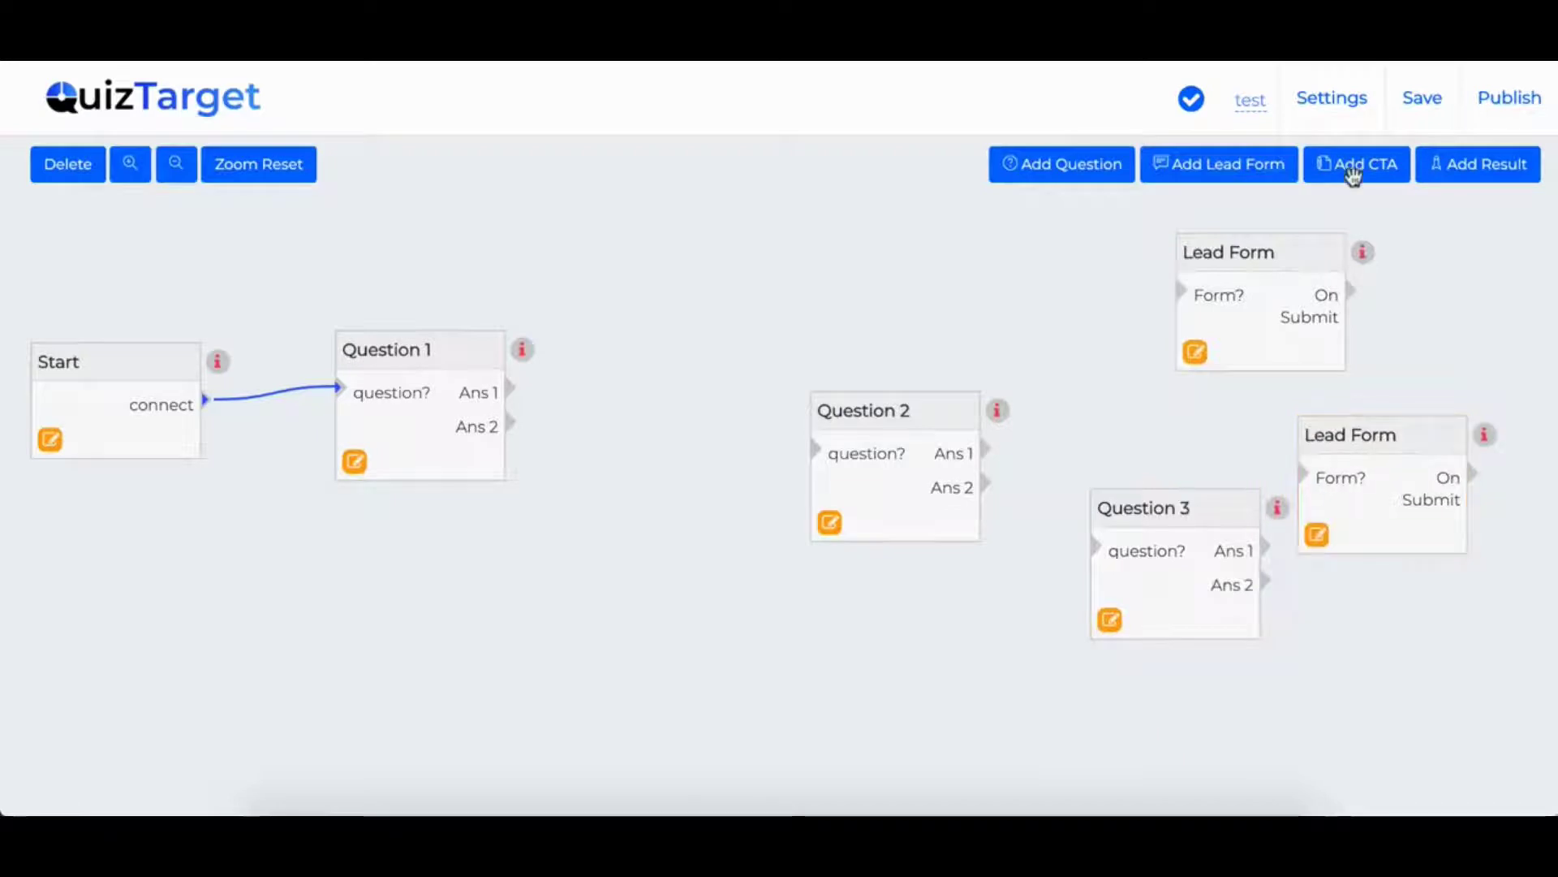
- Add a CTA Window, reposition Question 2, and link Question 1's Ans 1 to it
left_click(1352, 163)
left_click(1270, 595)
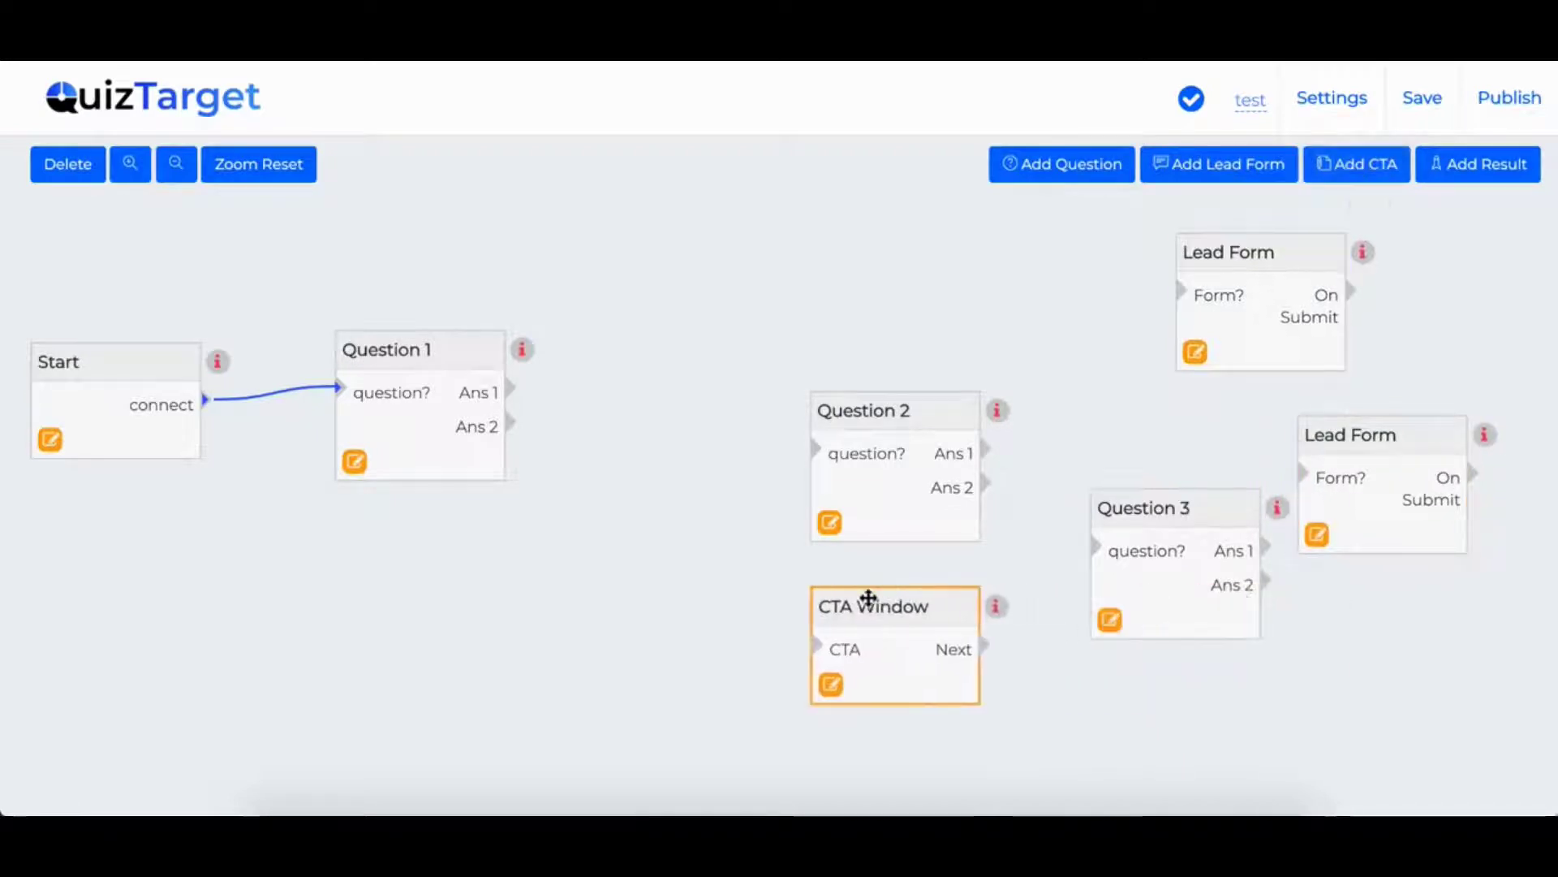
left_click_drag(868, 598, 819, 610)
left_click(859, 463)
left_click_drag(828, 406, 695, 369)
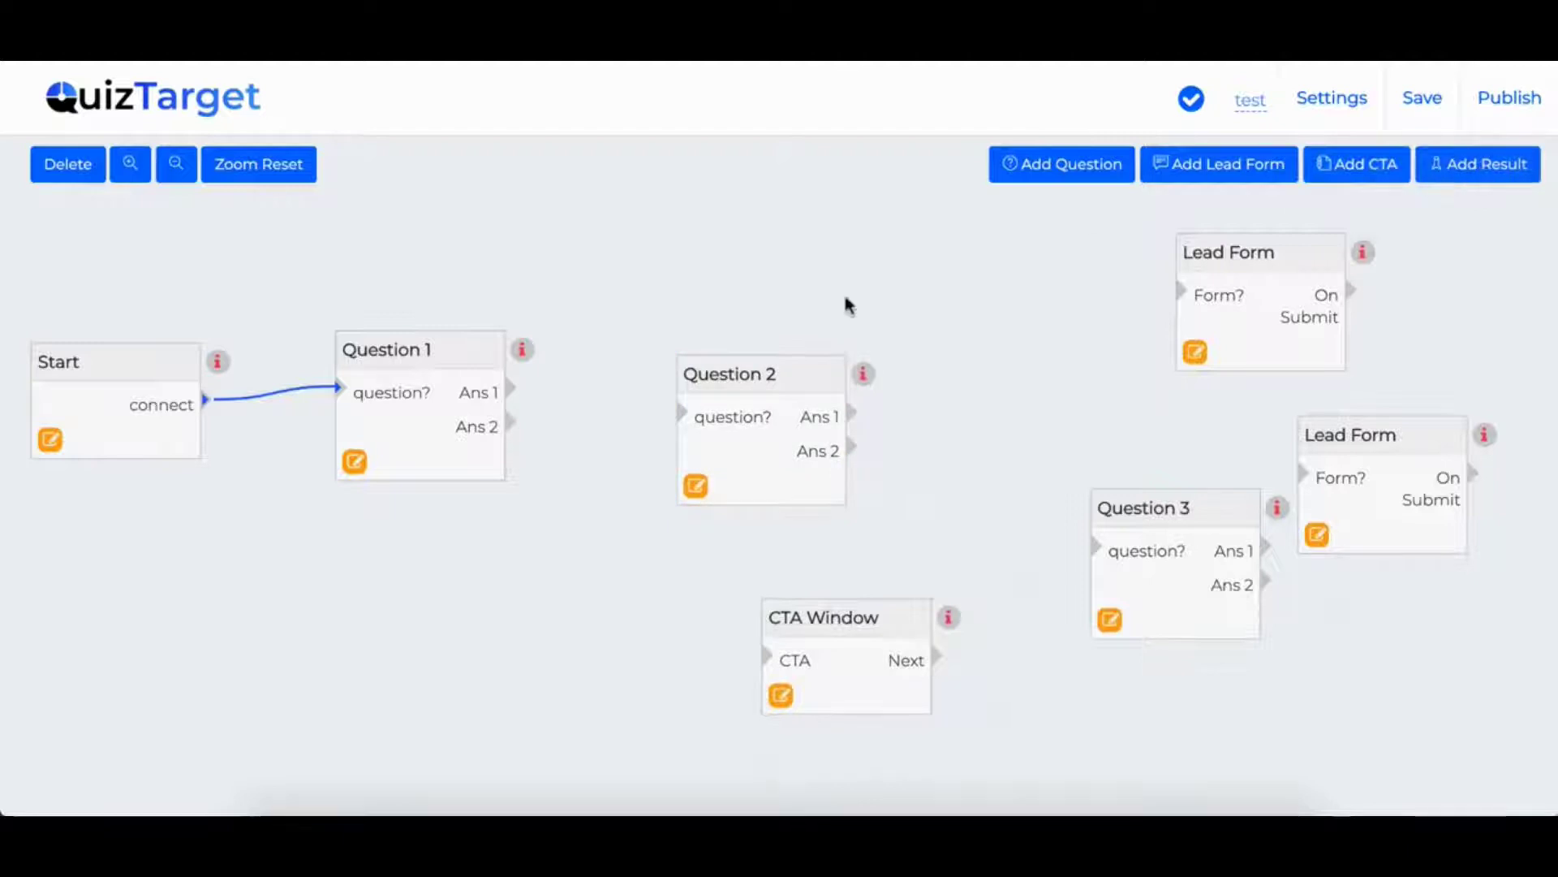
left_click_drag(510, 389, 682, 416)
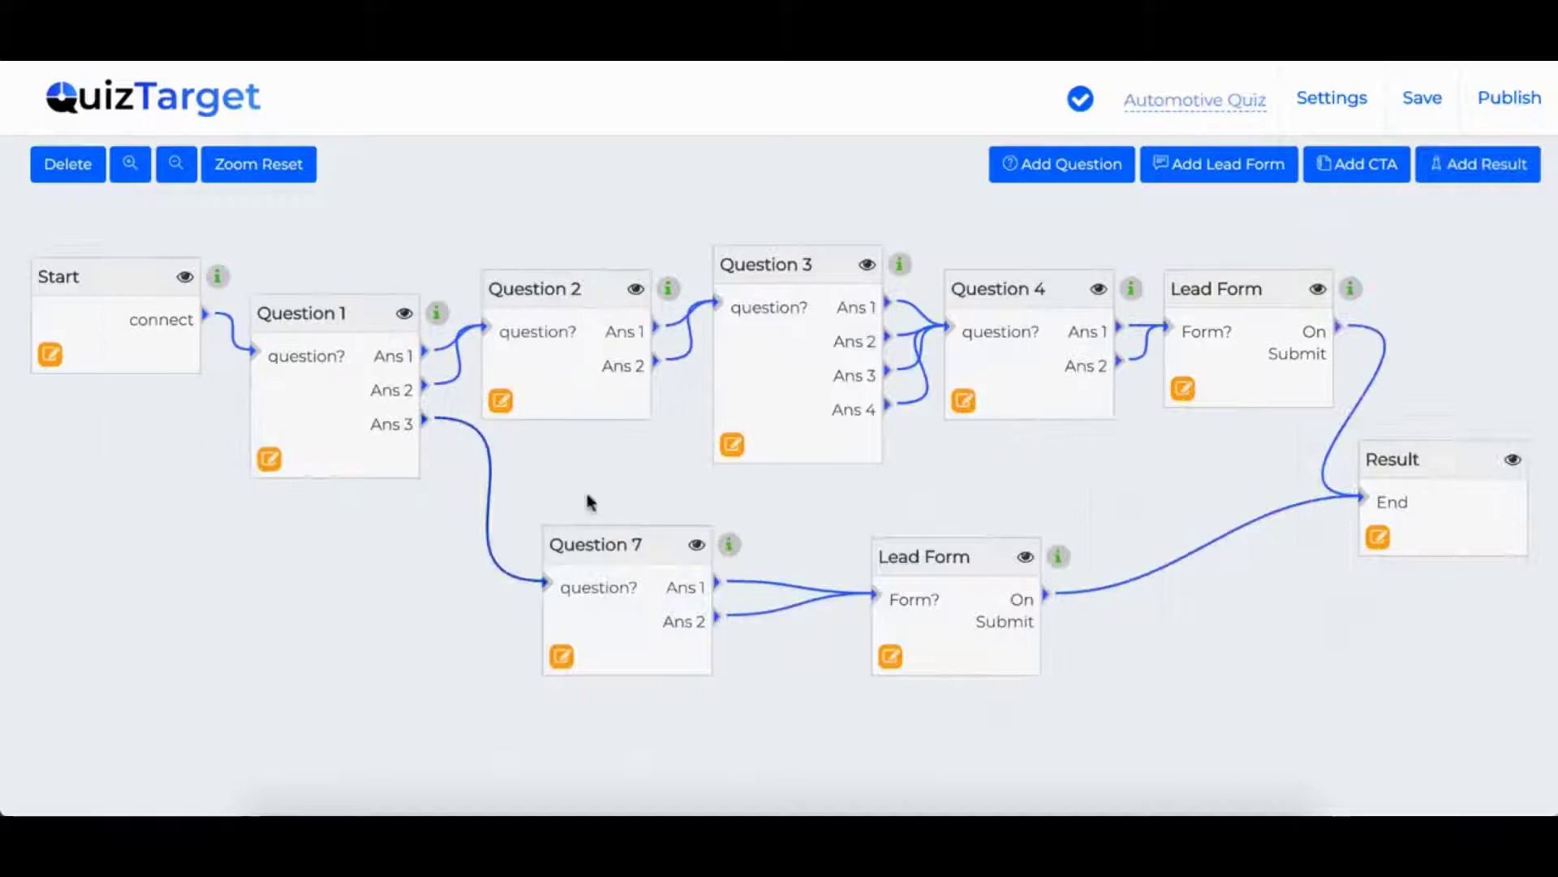
- Nudge Question 1, Question 2, Question 7 and the lower Lead Form into tidier positions
left_click(305, 314)
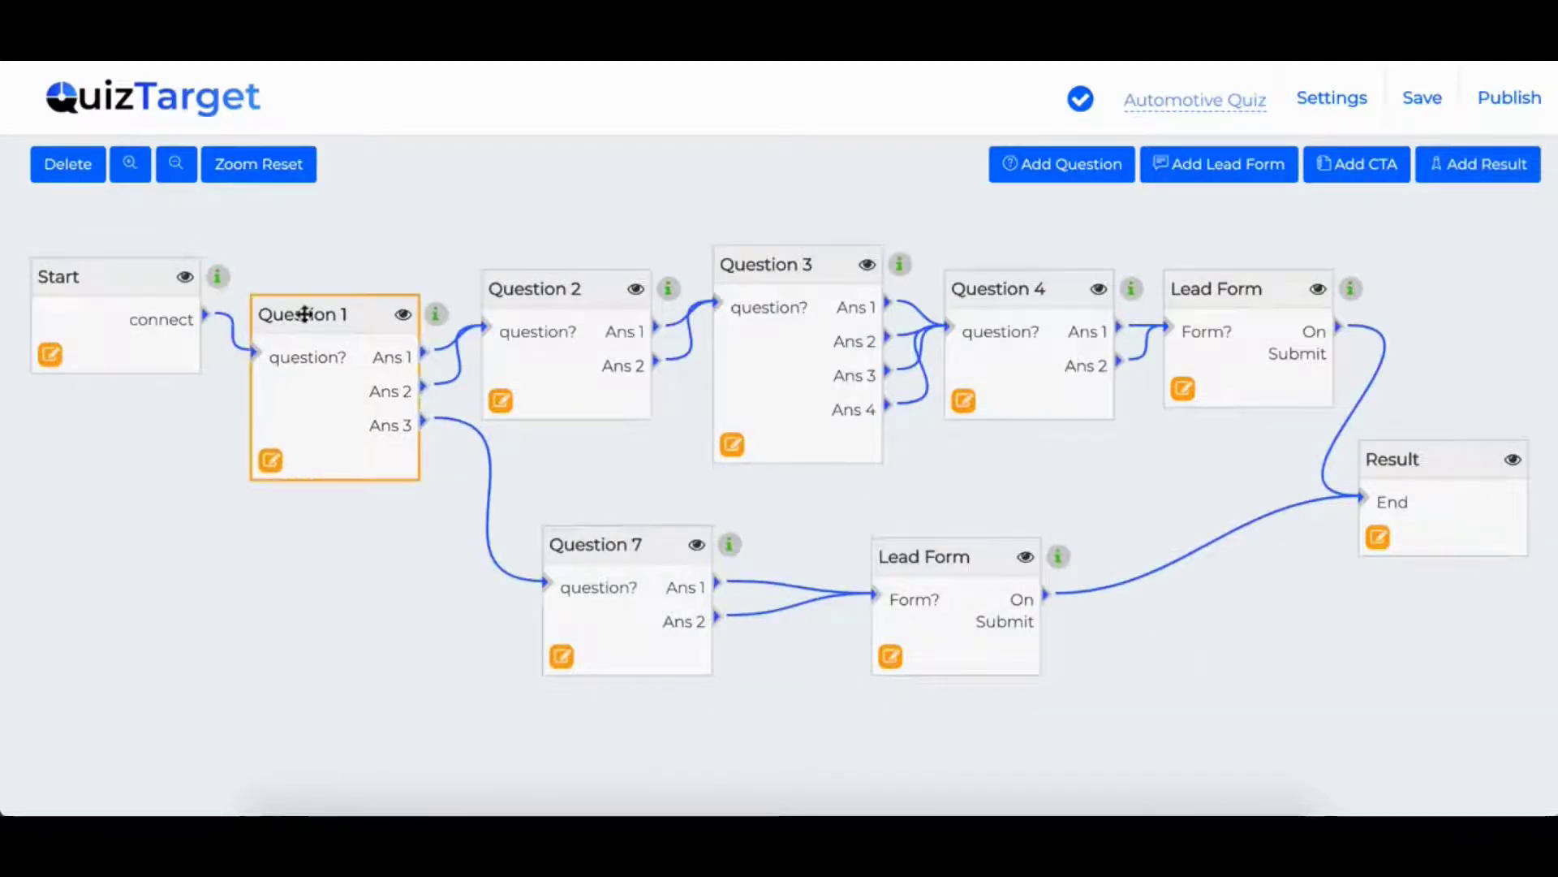
left_click_drag(341, 316, 319, 289)
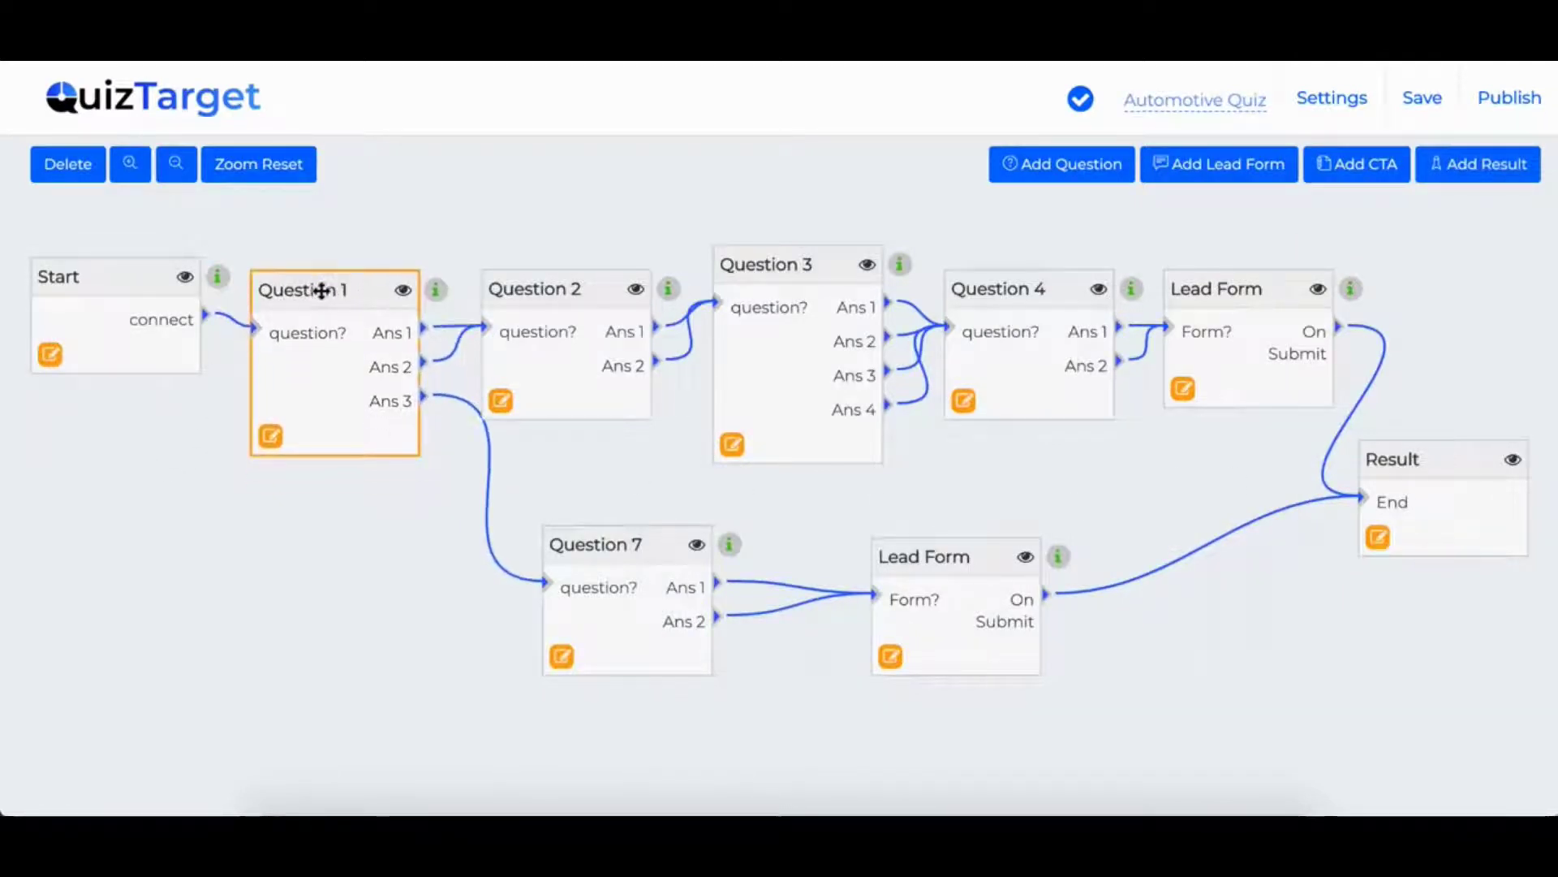
left_click_drag(528, 292, 530, 254)
left_click_drag(609, 531, 562, 532)
left_click_drag(894, 560, 901, 555)
- Remove Question 1's Ans 2 link to Question 2 and reconnect Ans 2 to Question 7
left_click(425, 339)
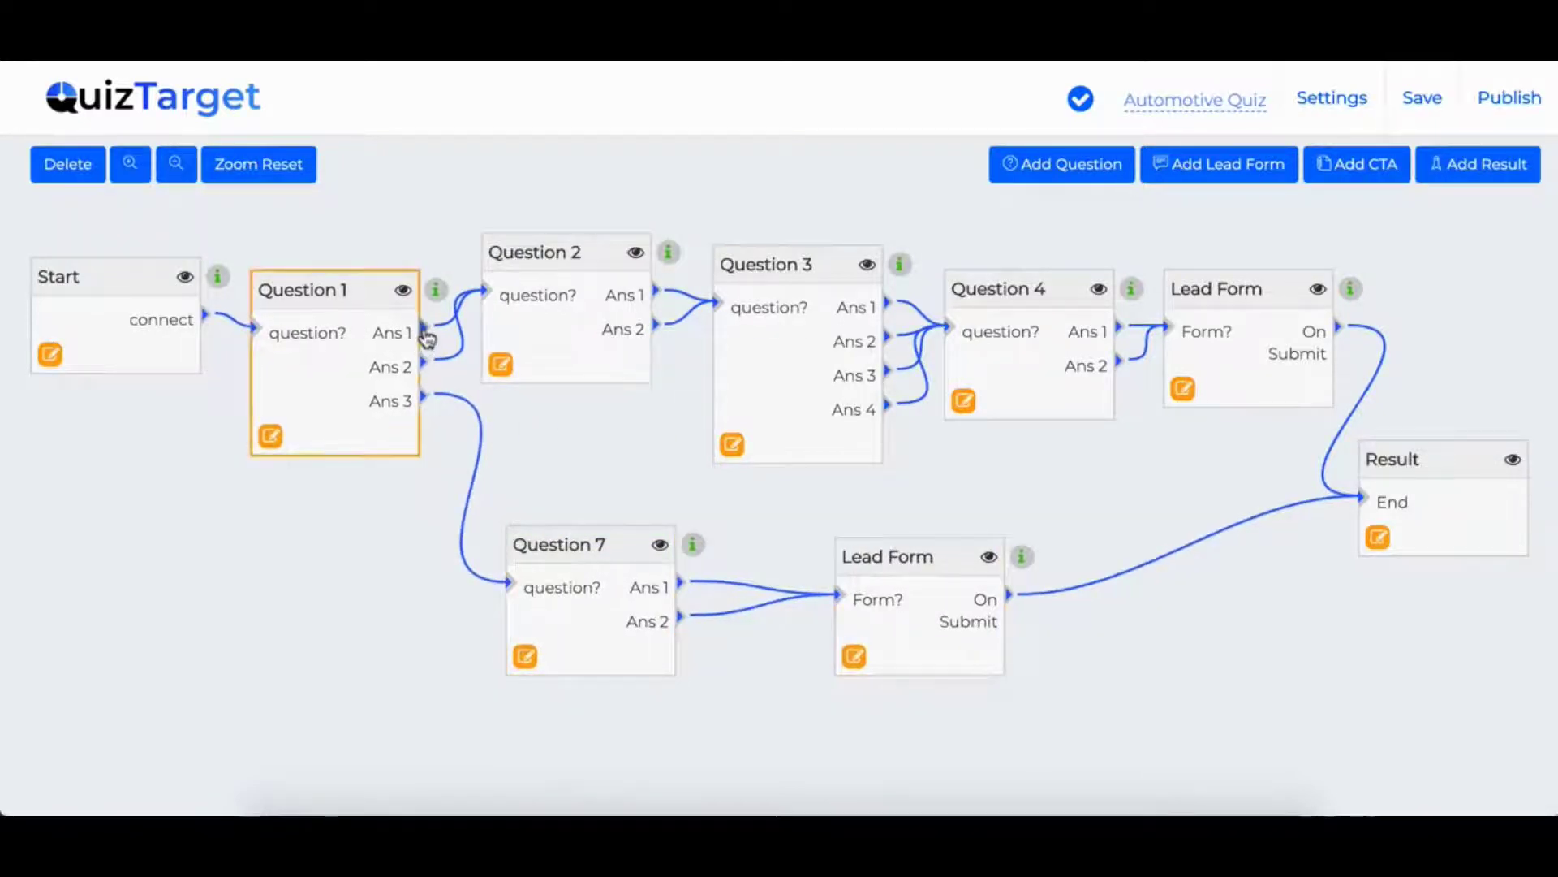
left_click_drag(425, 339, 487, 292)
left_click(428, 341)
left_click(521, 261)
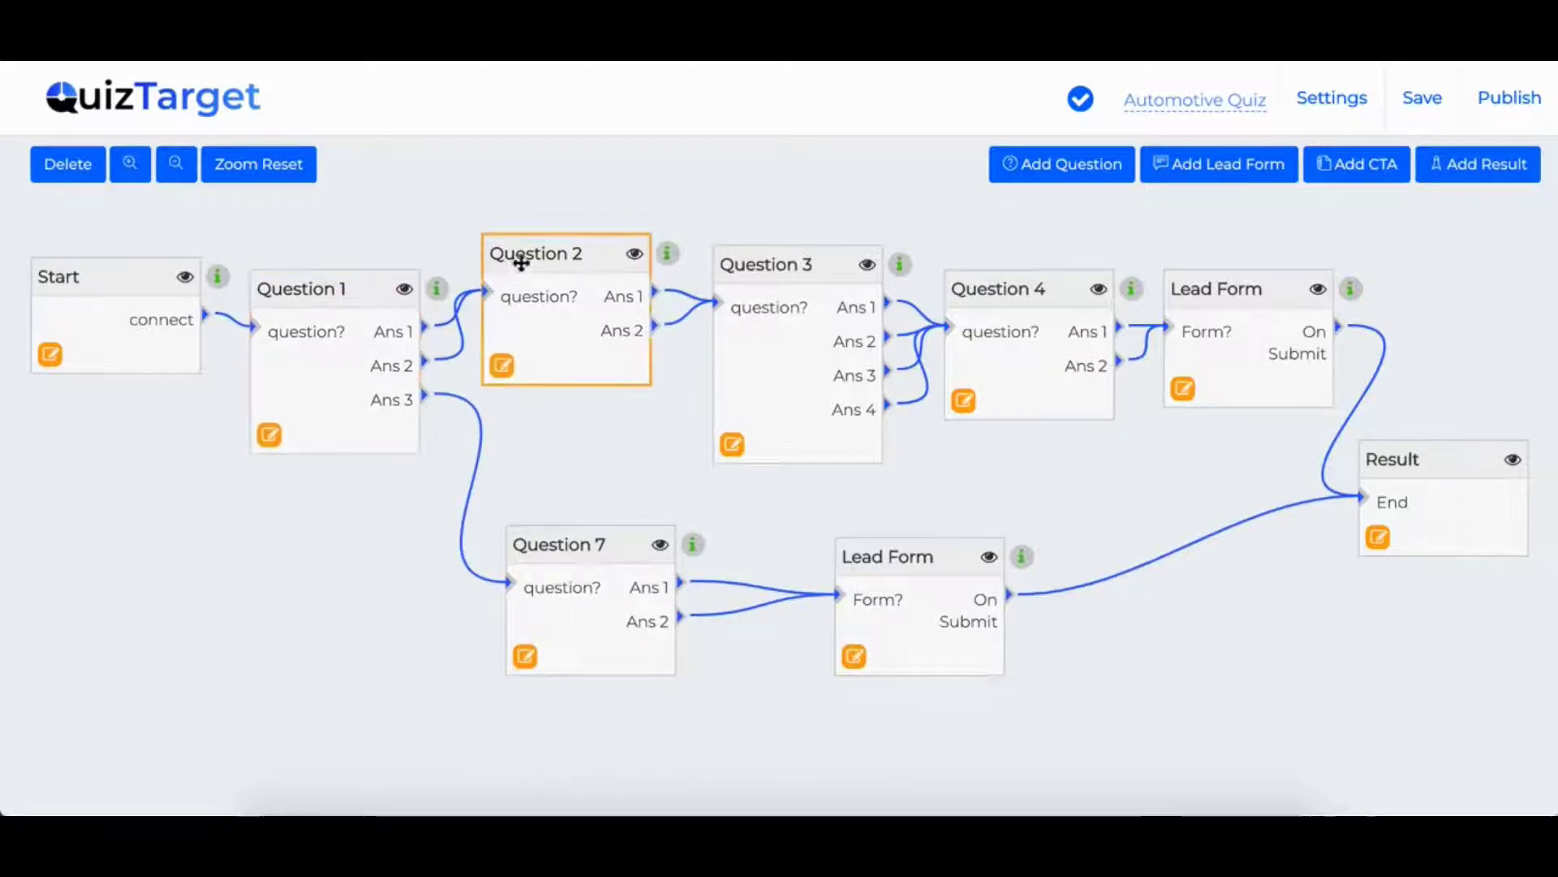
left_click(419, 401)
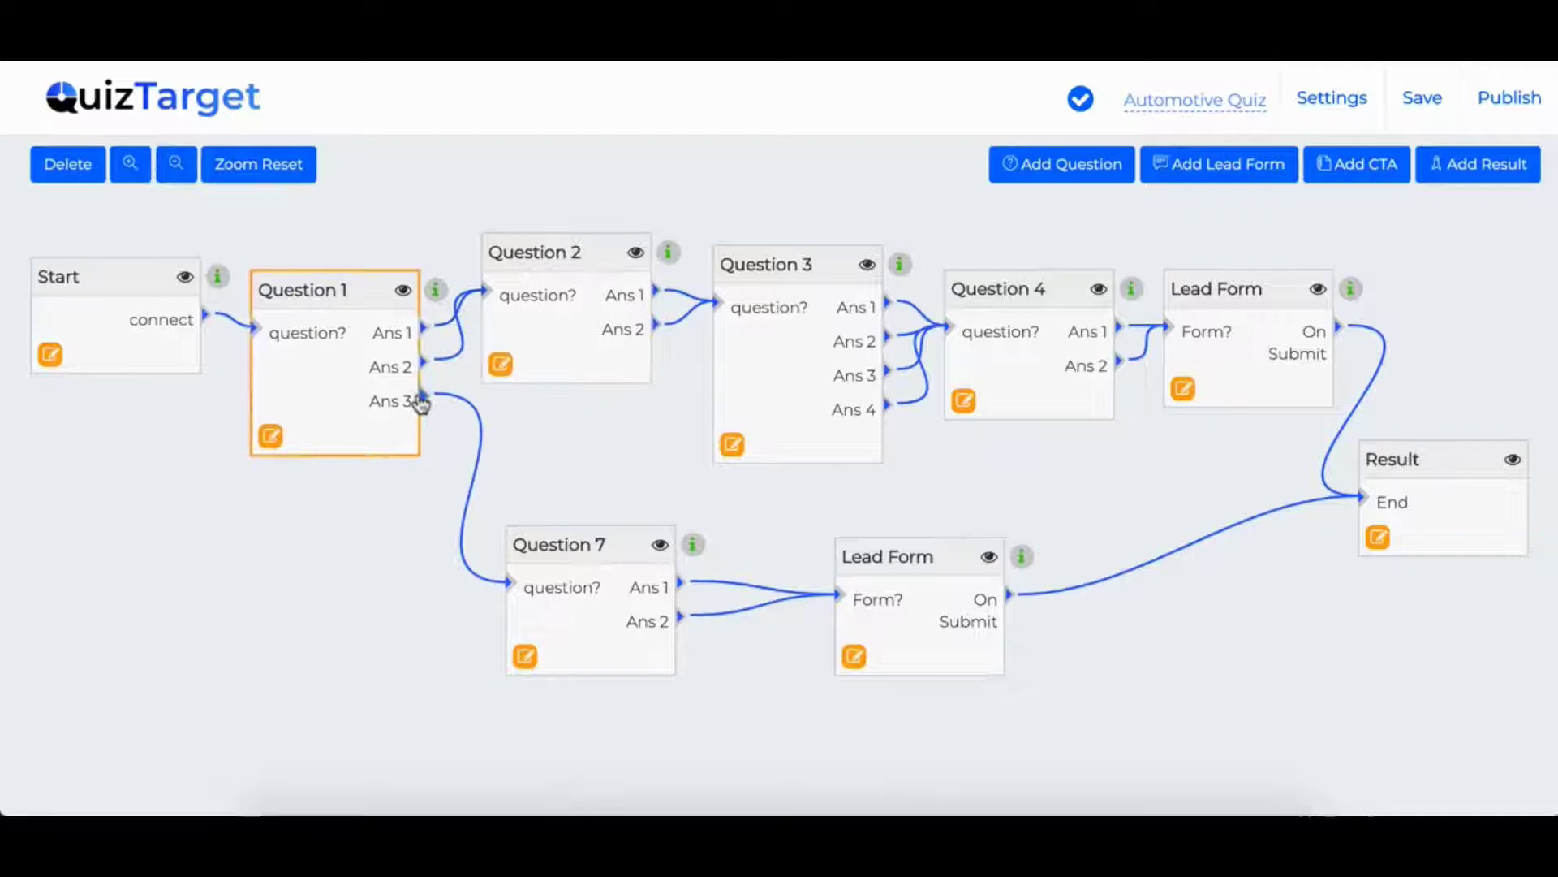
left_click_drag(424, 401, 510, 586)
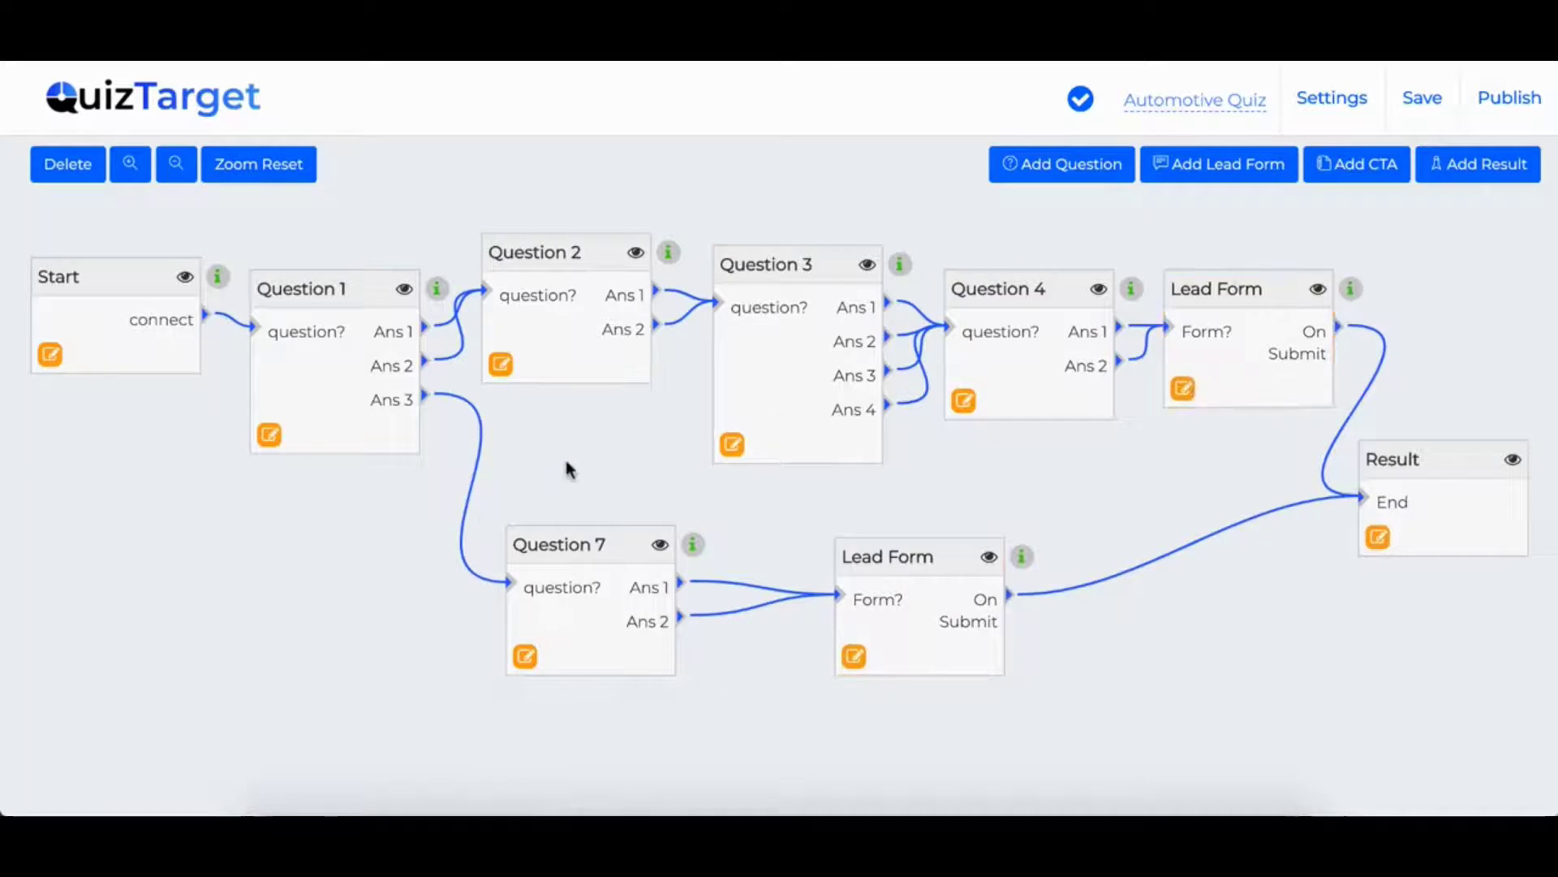
left_click(462, 353)
left_click(73, 172)
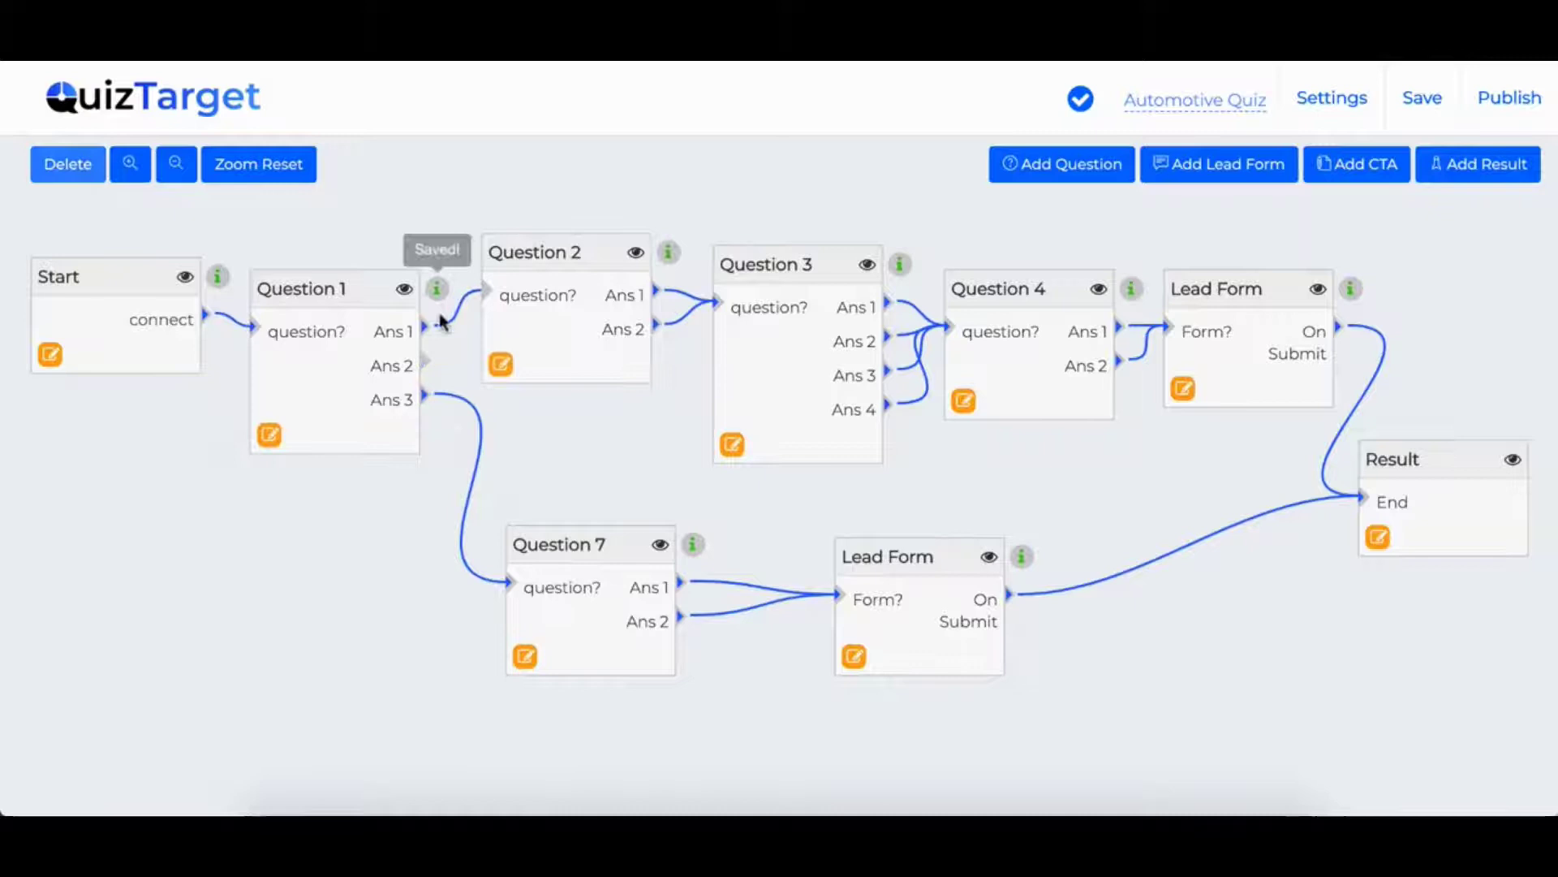
left_click_drag(426, 365, 508, 583)
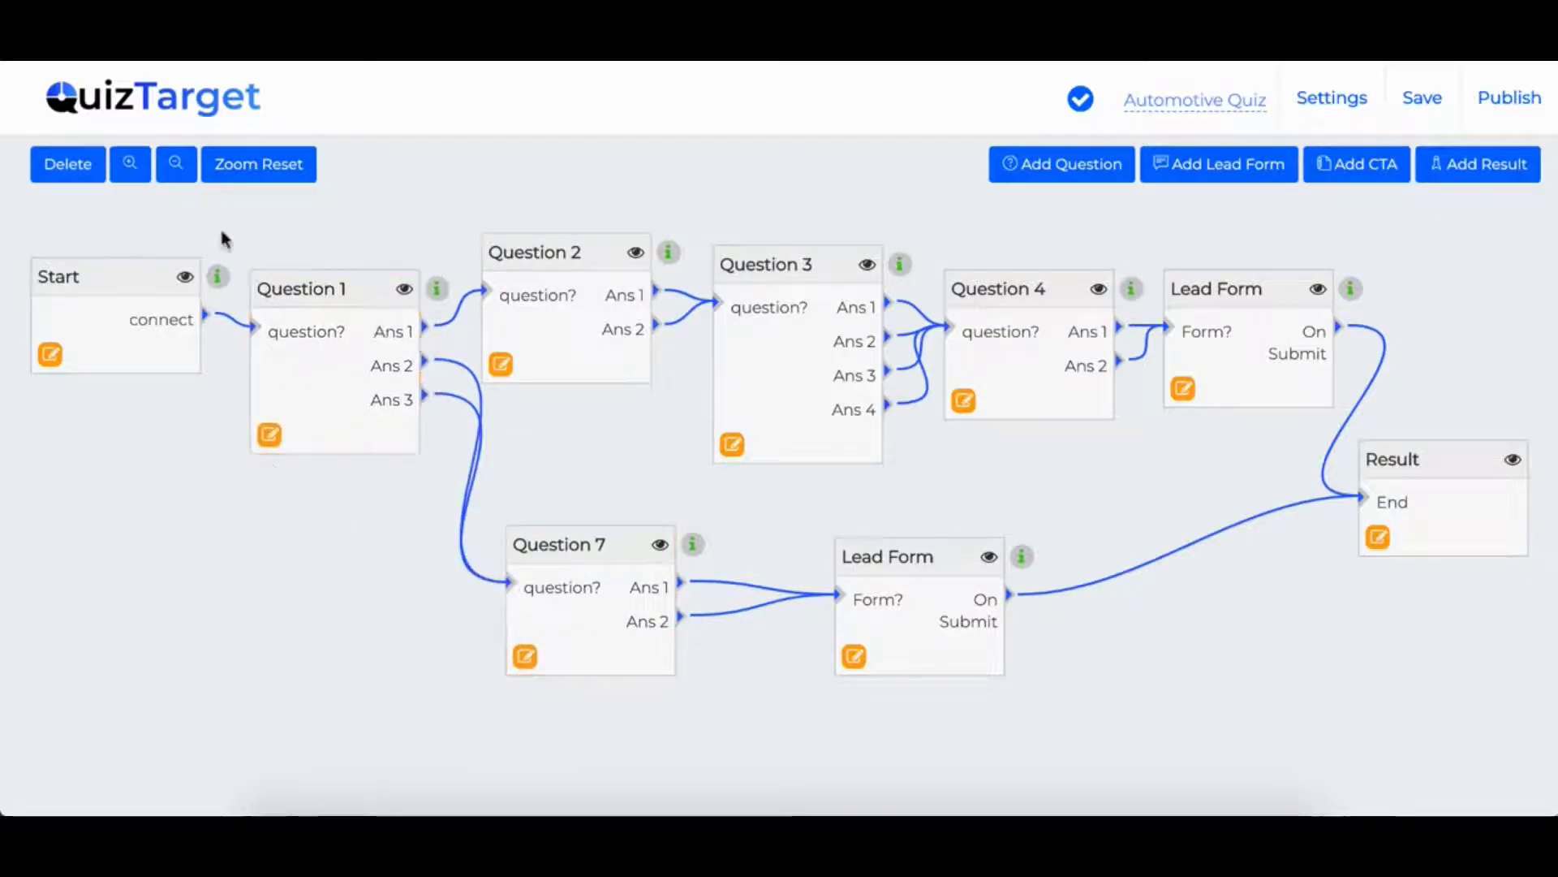
- Zoom the flow out two steps, then reset it to normal size
left_click(176, 166)
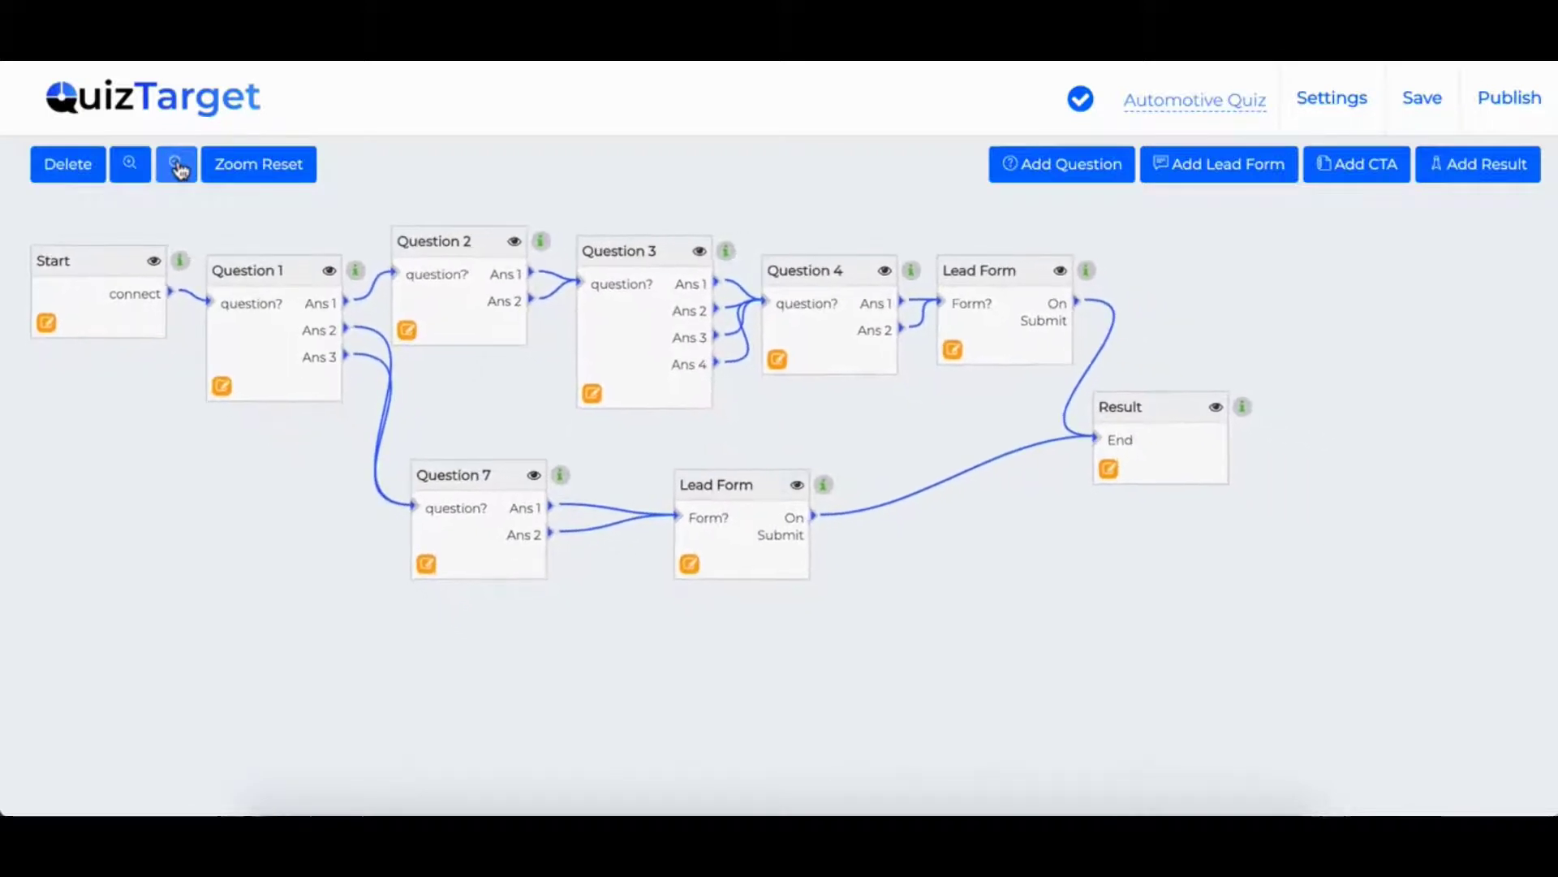
left_click(178, 168)
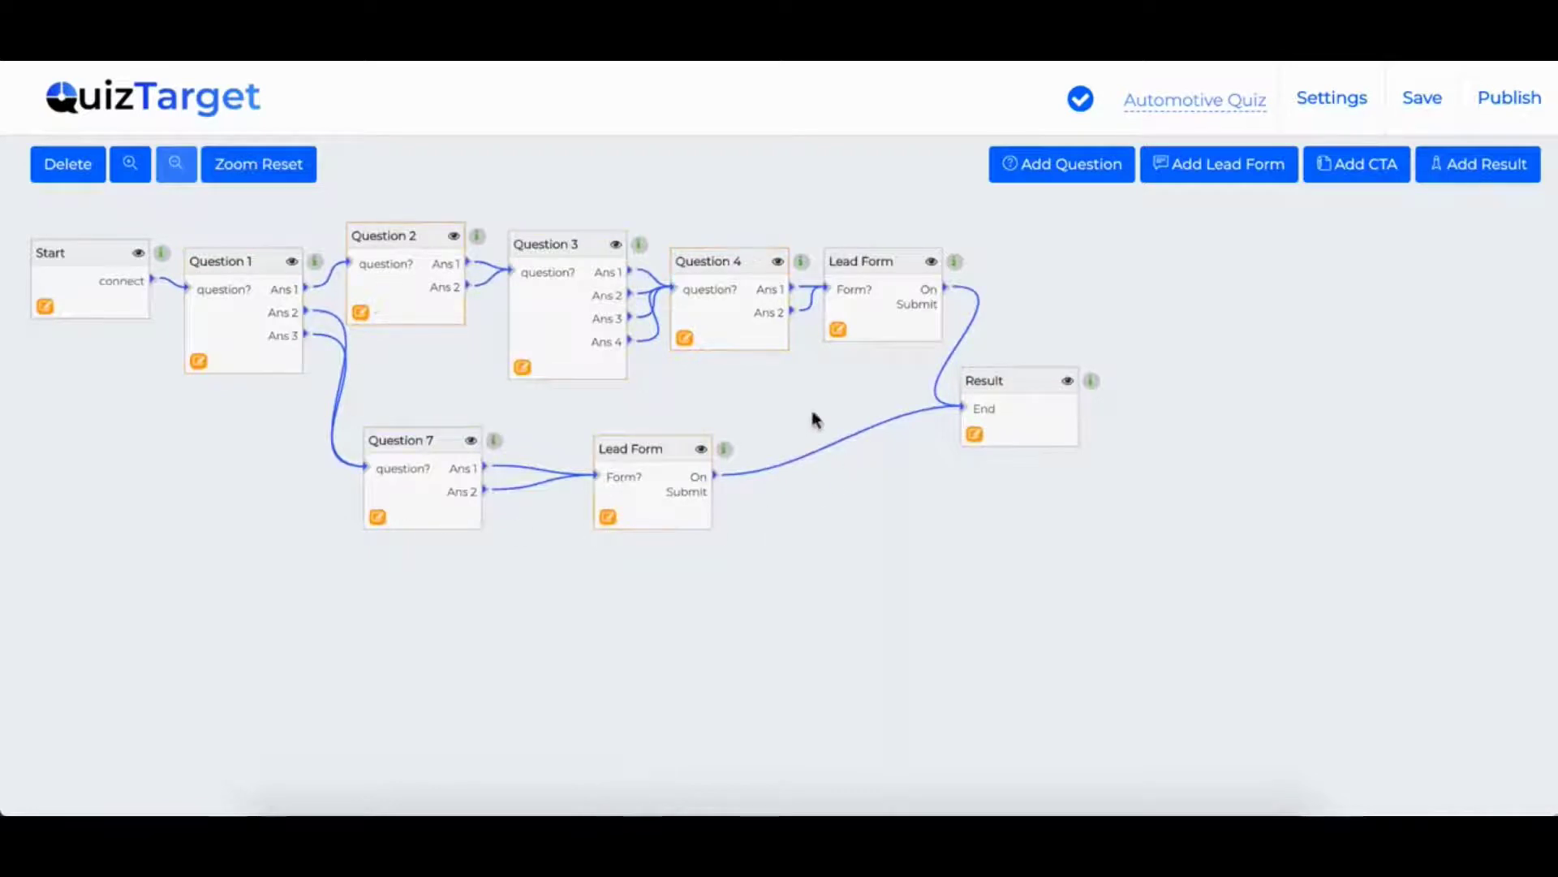
left_click(259, 164)
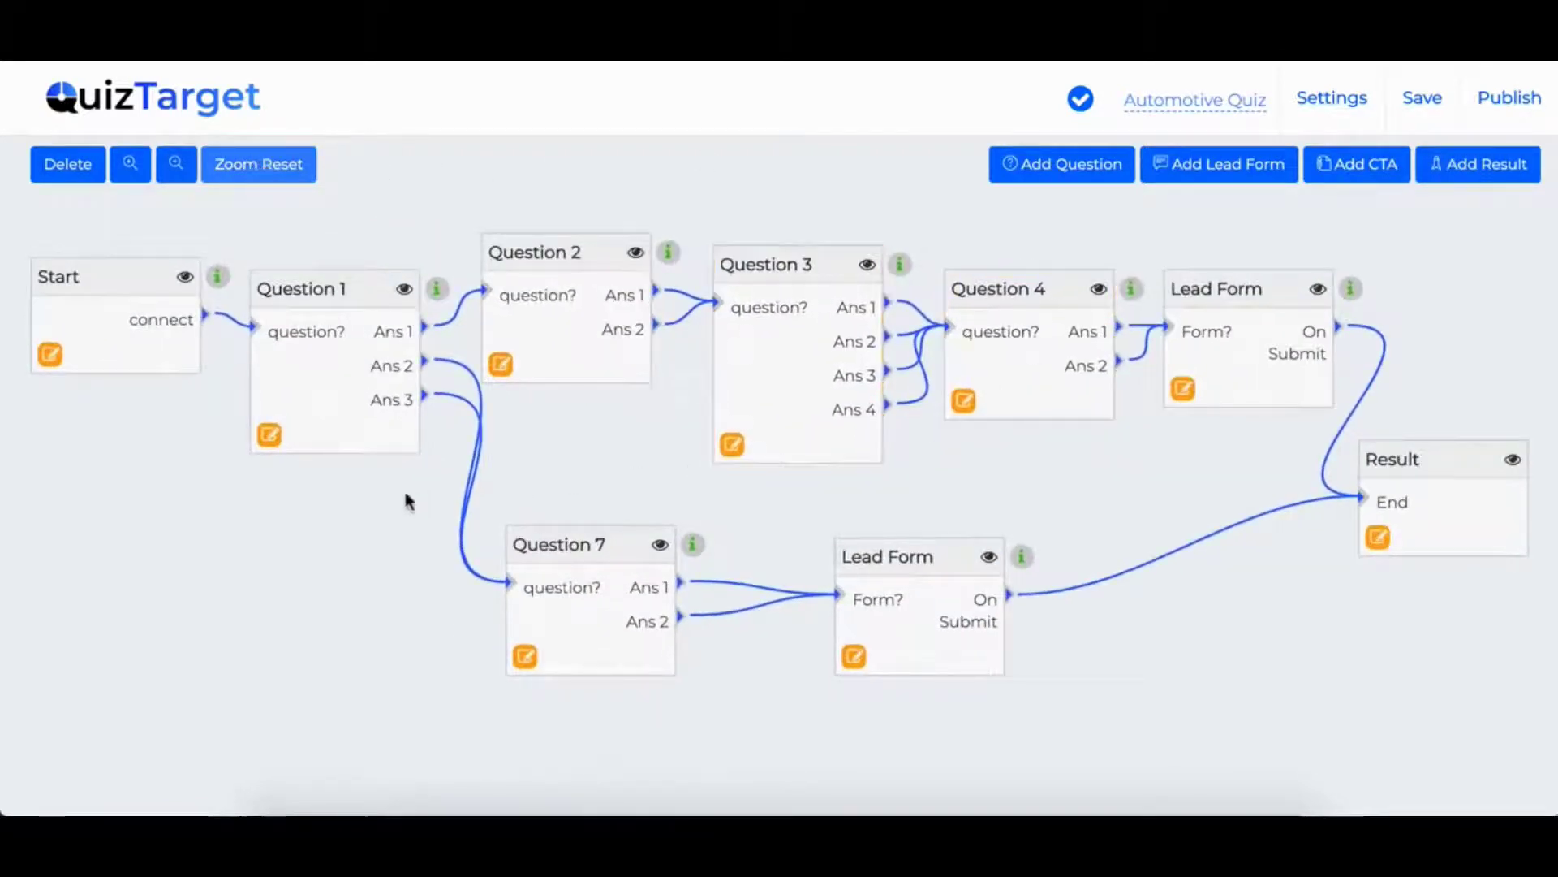
- Open Question 1's editor and browse the media picker without adding any media
left_click(271, 442)
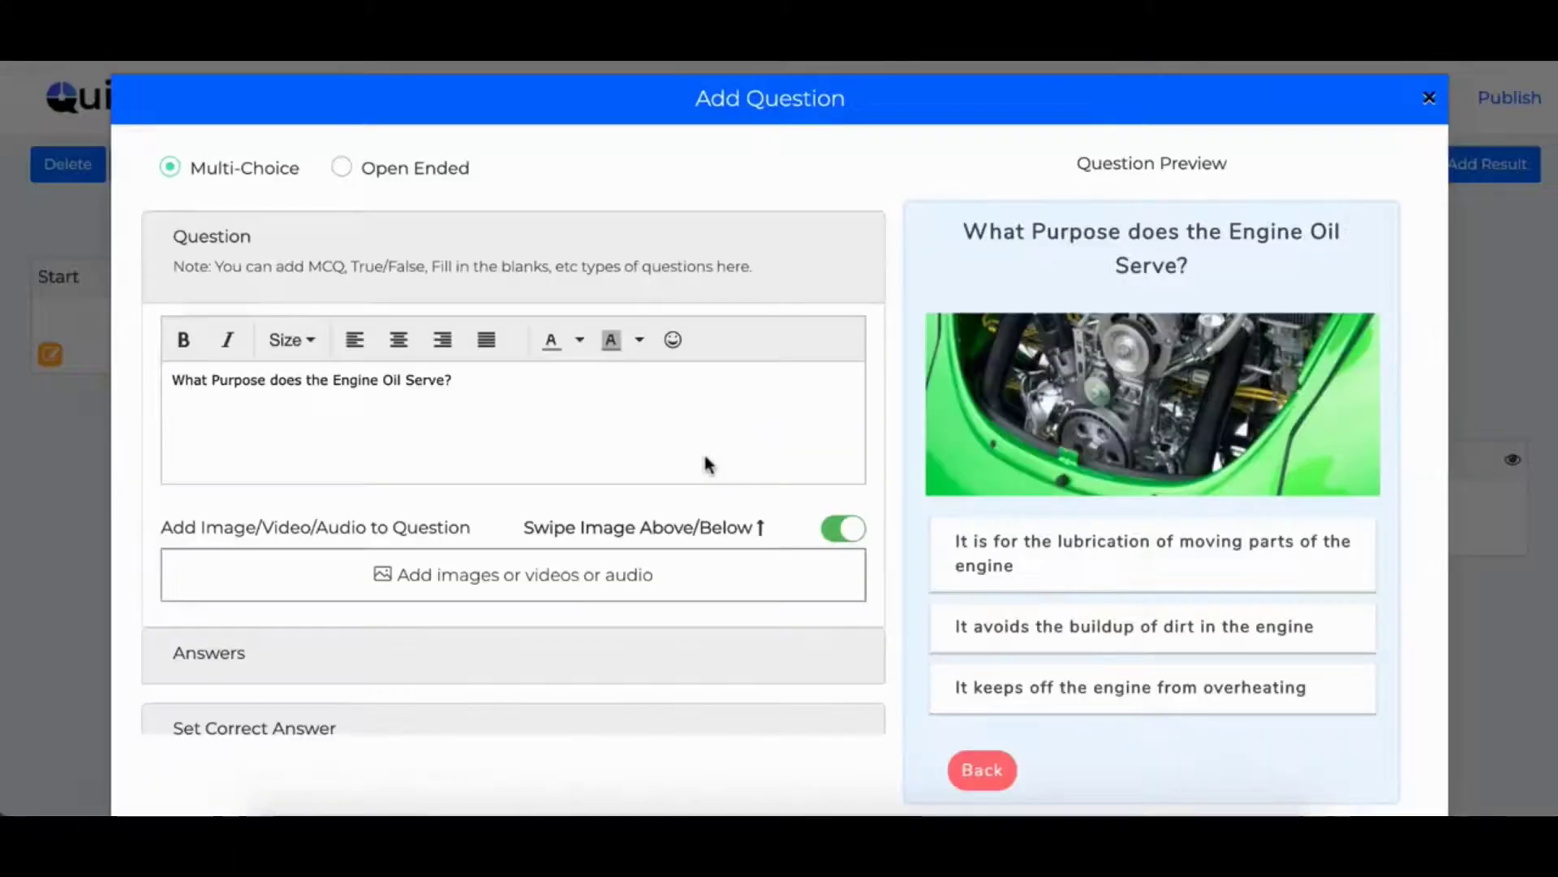
scroll(704, 457, "down", 1)
scroll(705, 457, "up", 1)
left_click(401, 580)
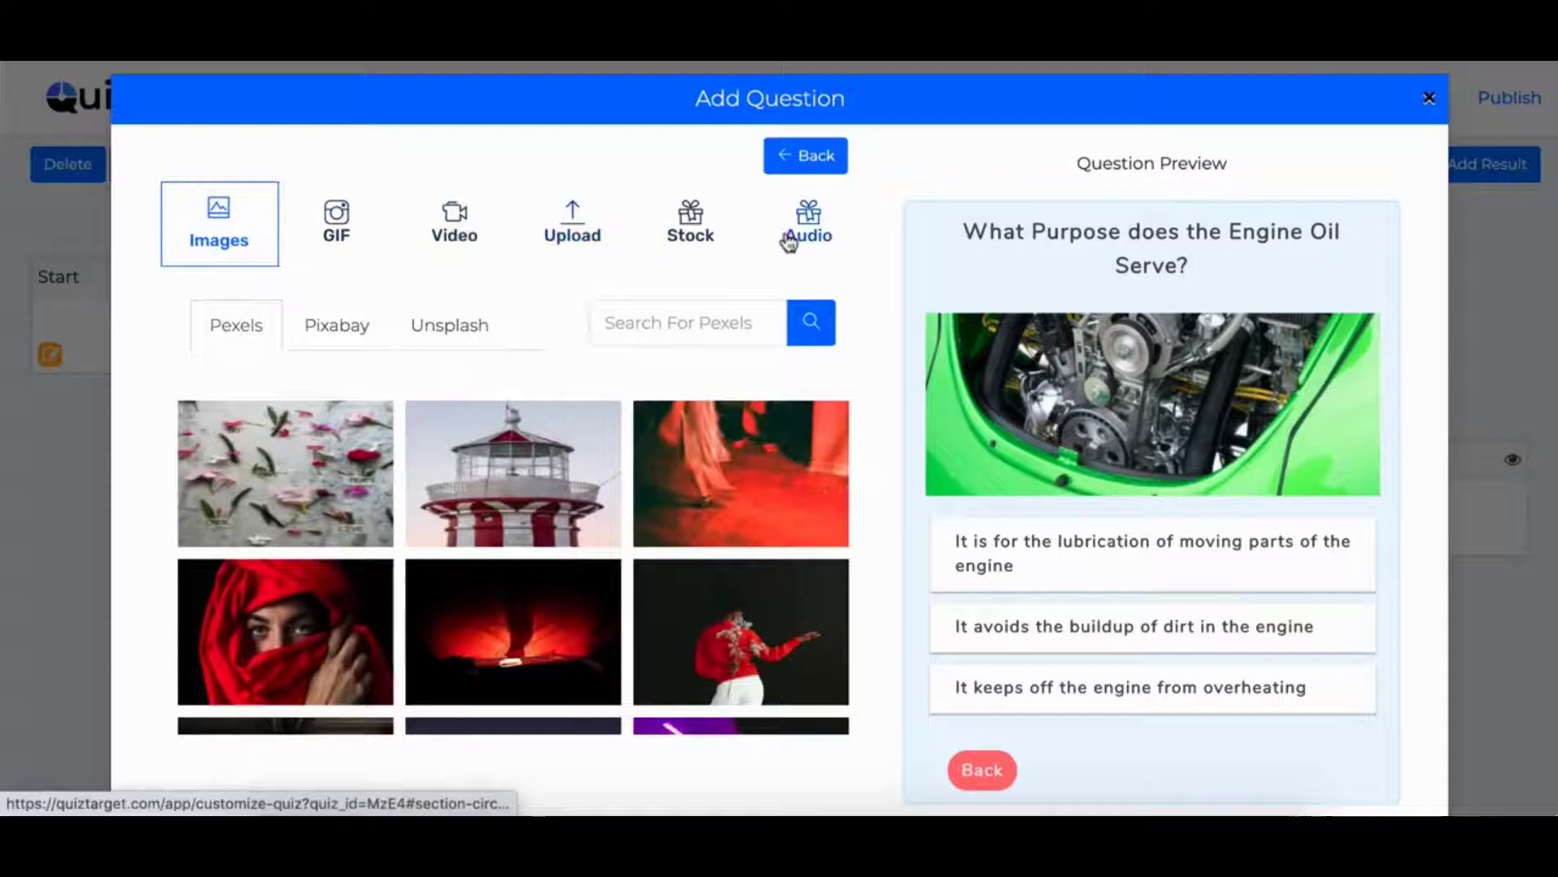
scroll(369, 552, "down", 4)
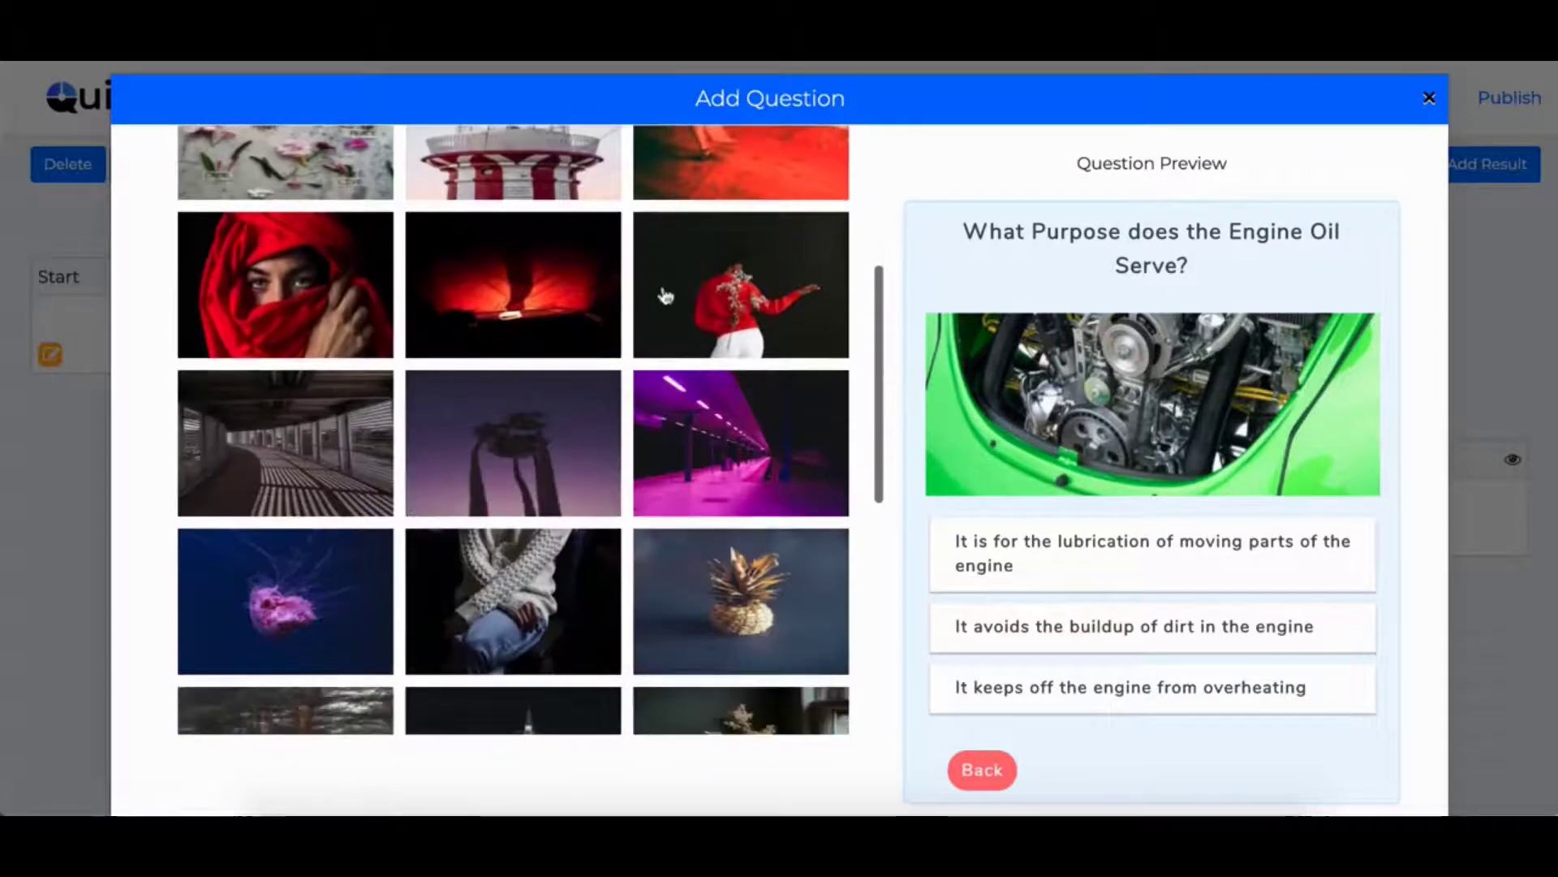
scroll(666, 296, "up", 5)
left_click(783, 159)
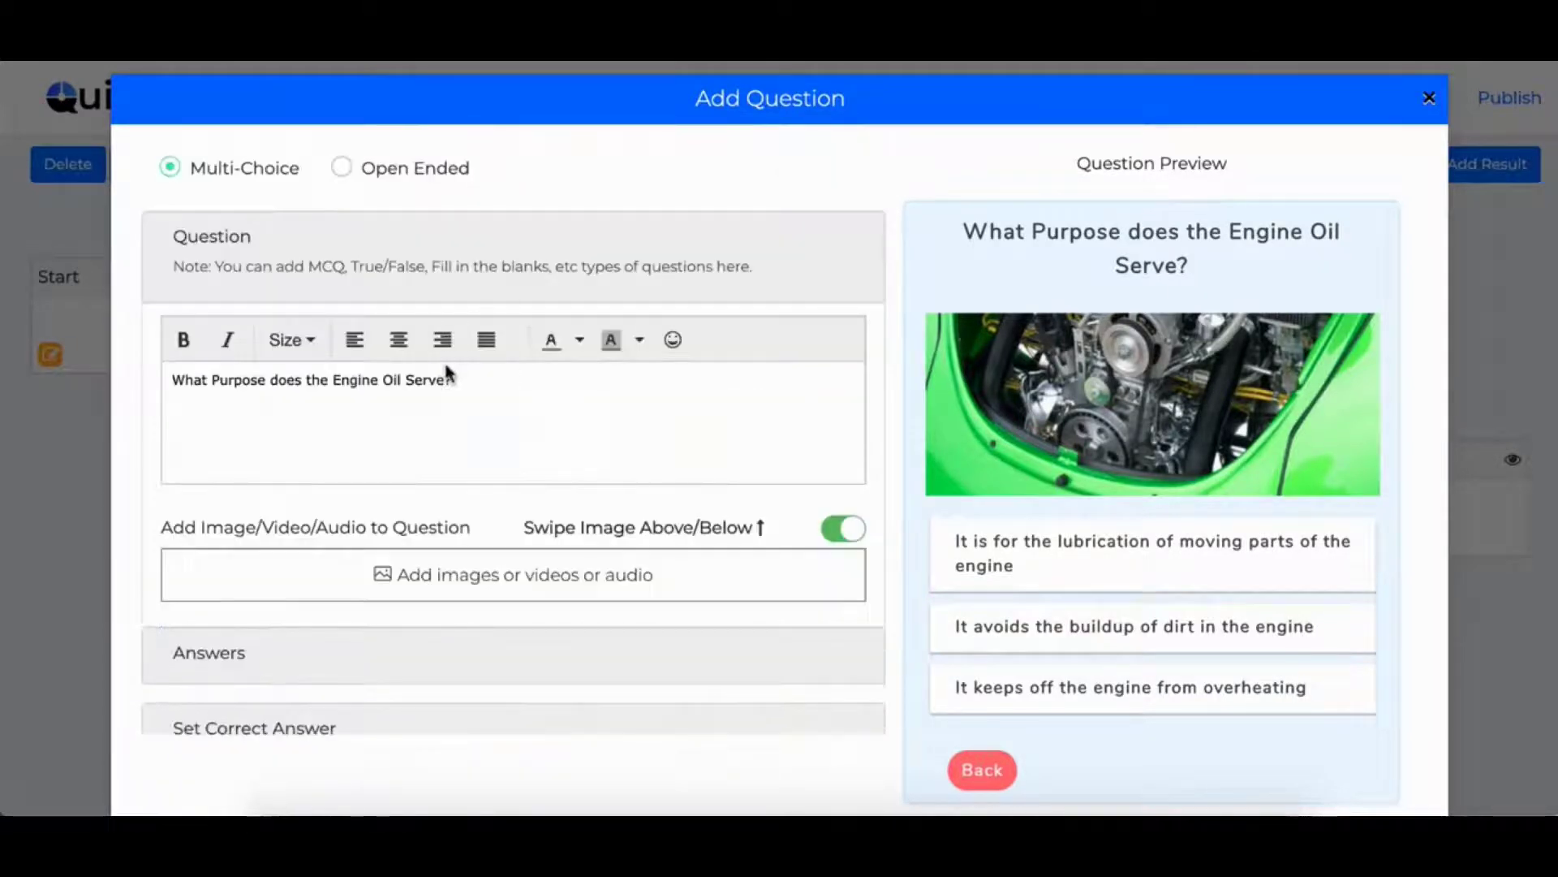
- Switch the answers to image answers and enable the Timer and Skippable settings
scroll(460, 603, "down", 2)
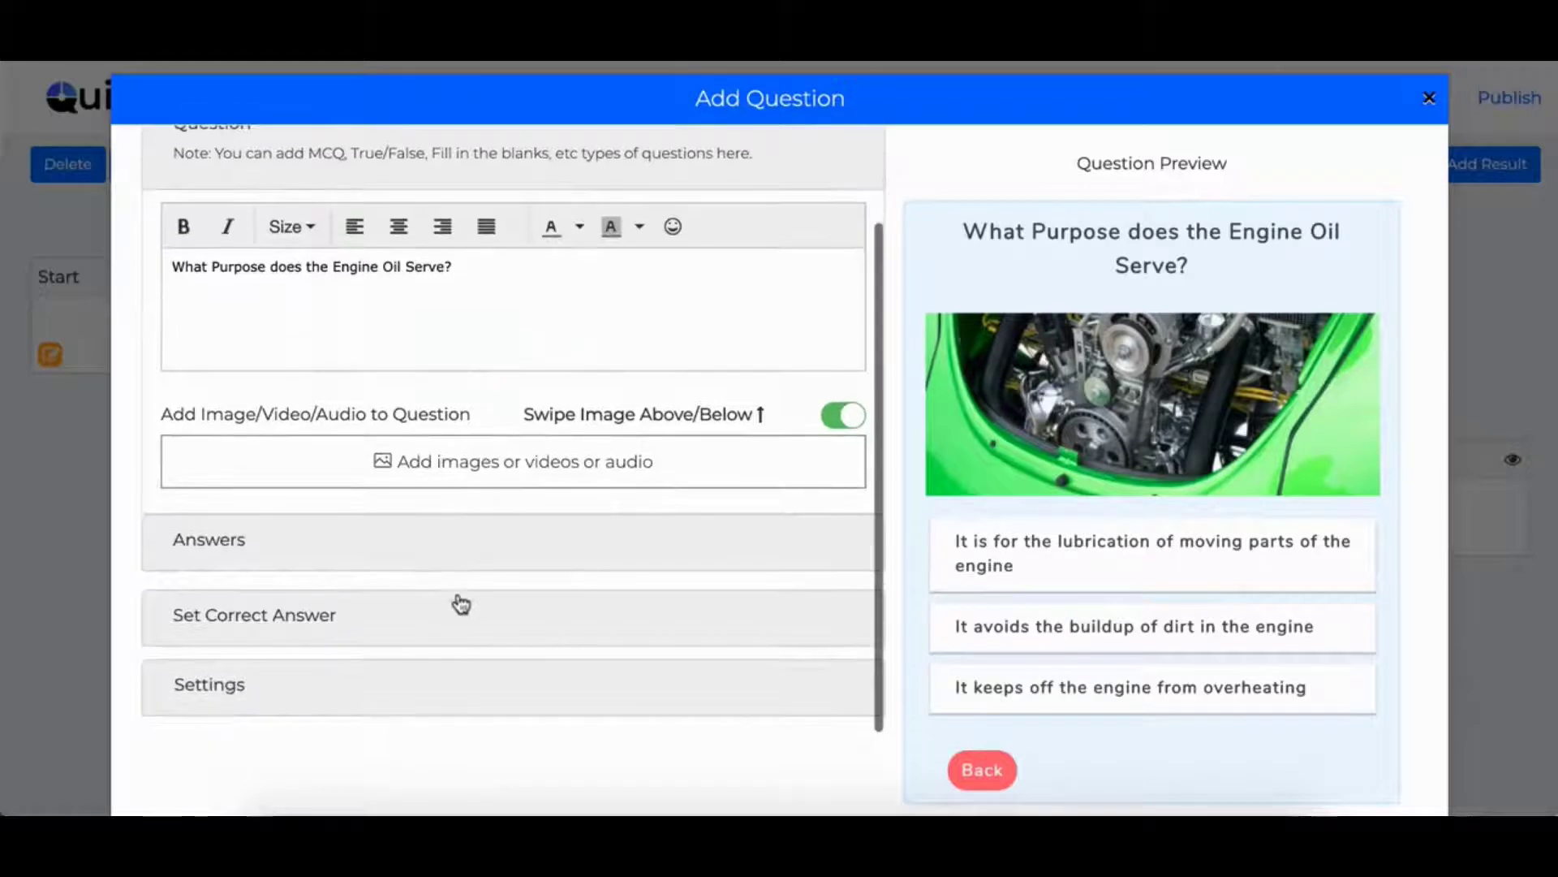
left_click(236, 544)
scroll(480, 444, "down", 2)
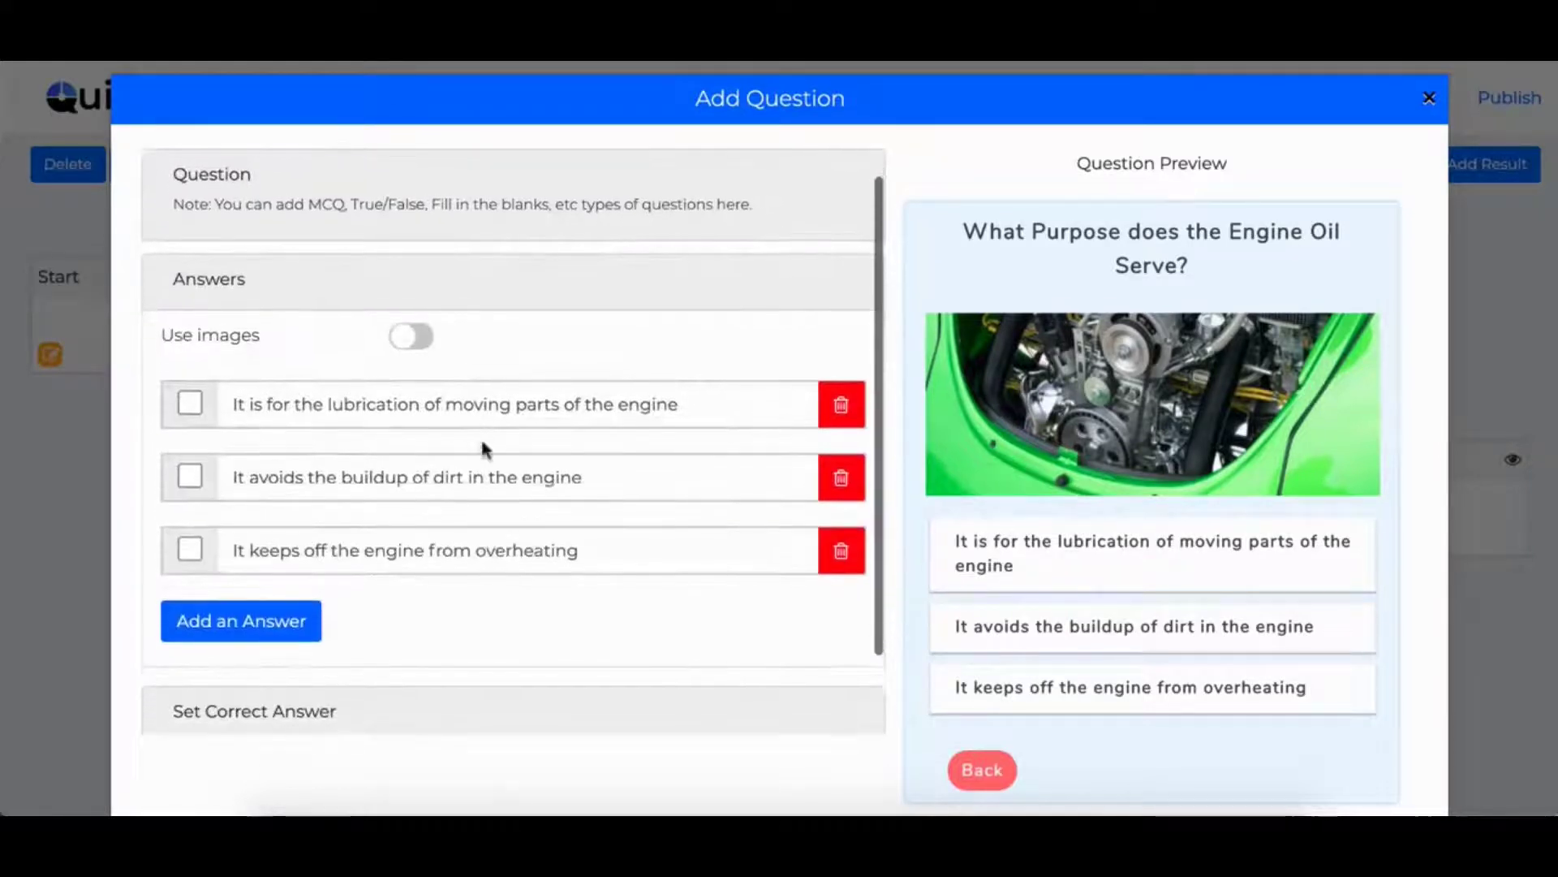
left_click(423, 343)
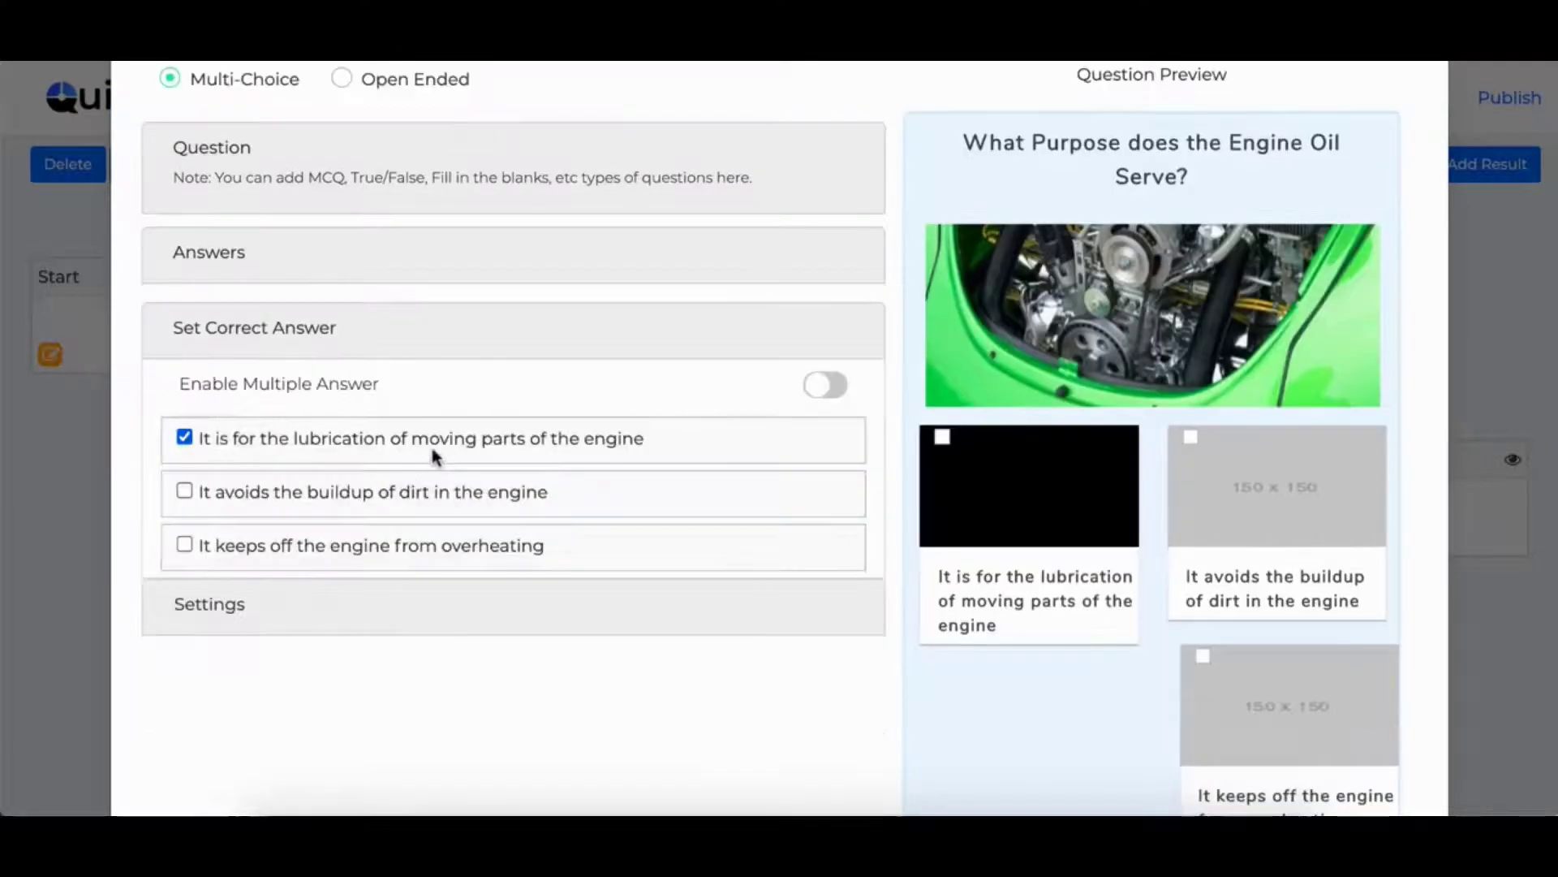
left_click(186, 619)
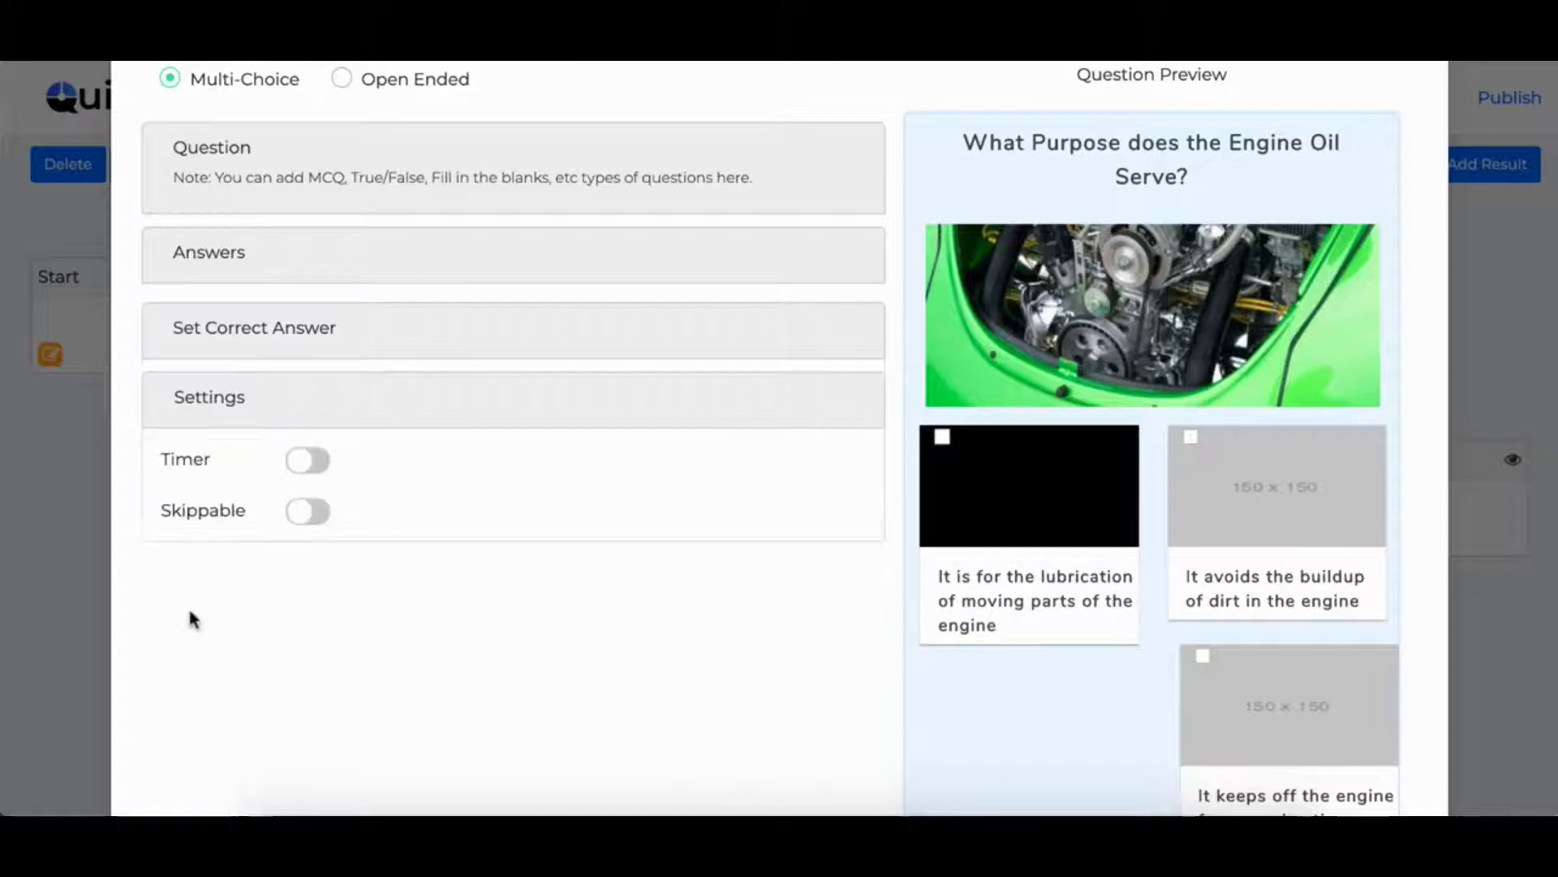
left_click(302, 464)
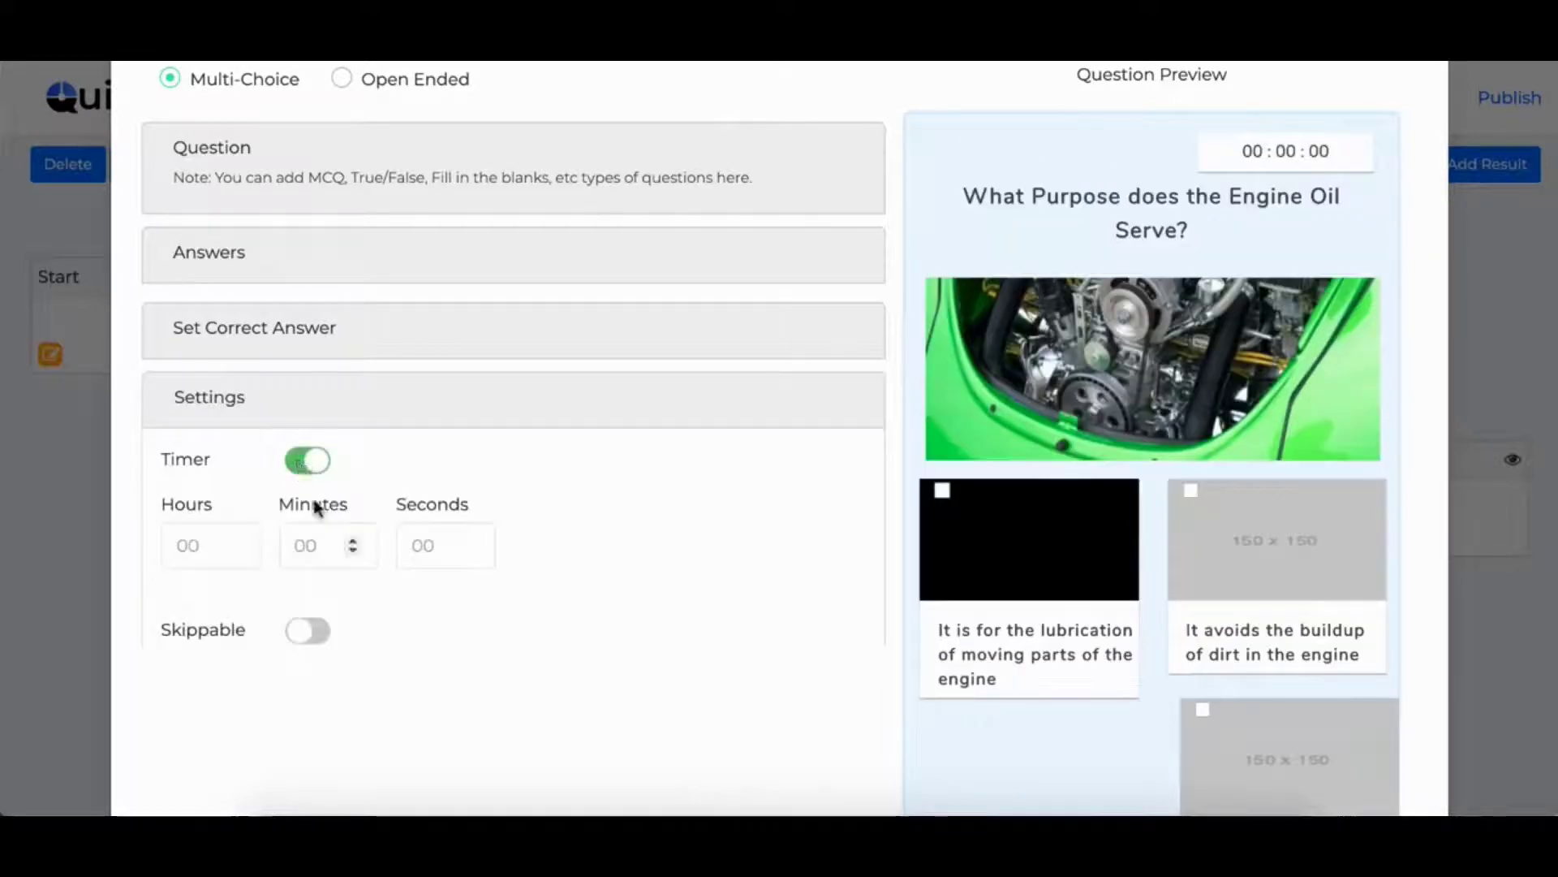
left_click(309, 636)
- Close the question editor, confirming to discard the unsaved changes
scroll(638, 565, "up", 1)
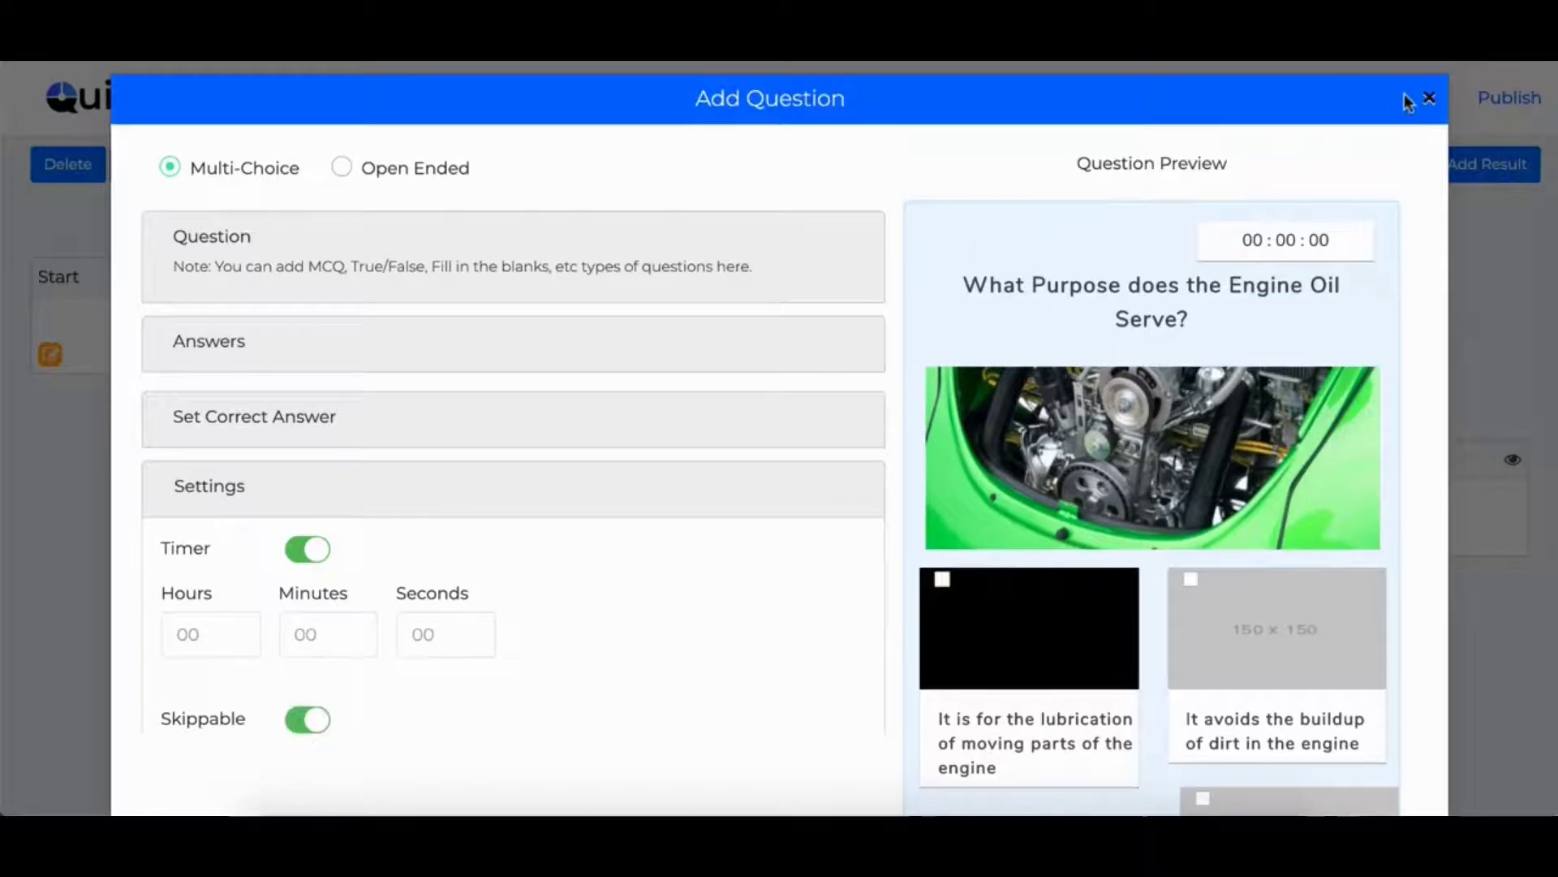
left_click(1430, 104)
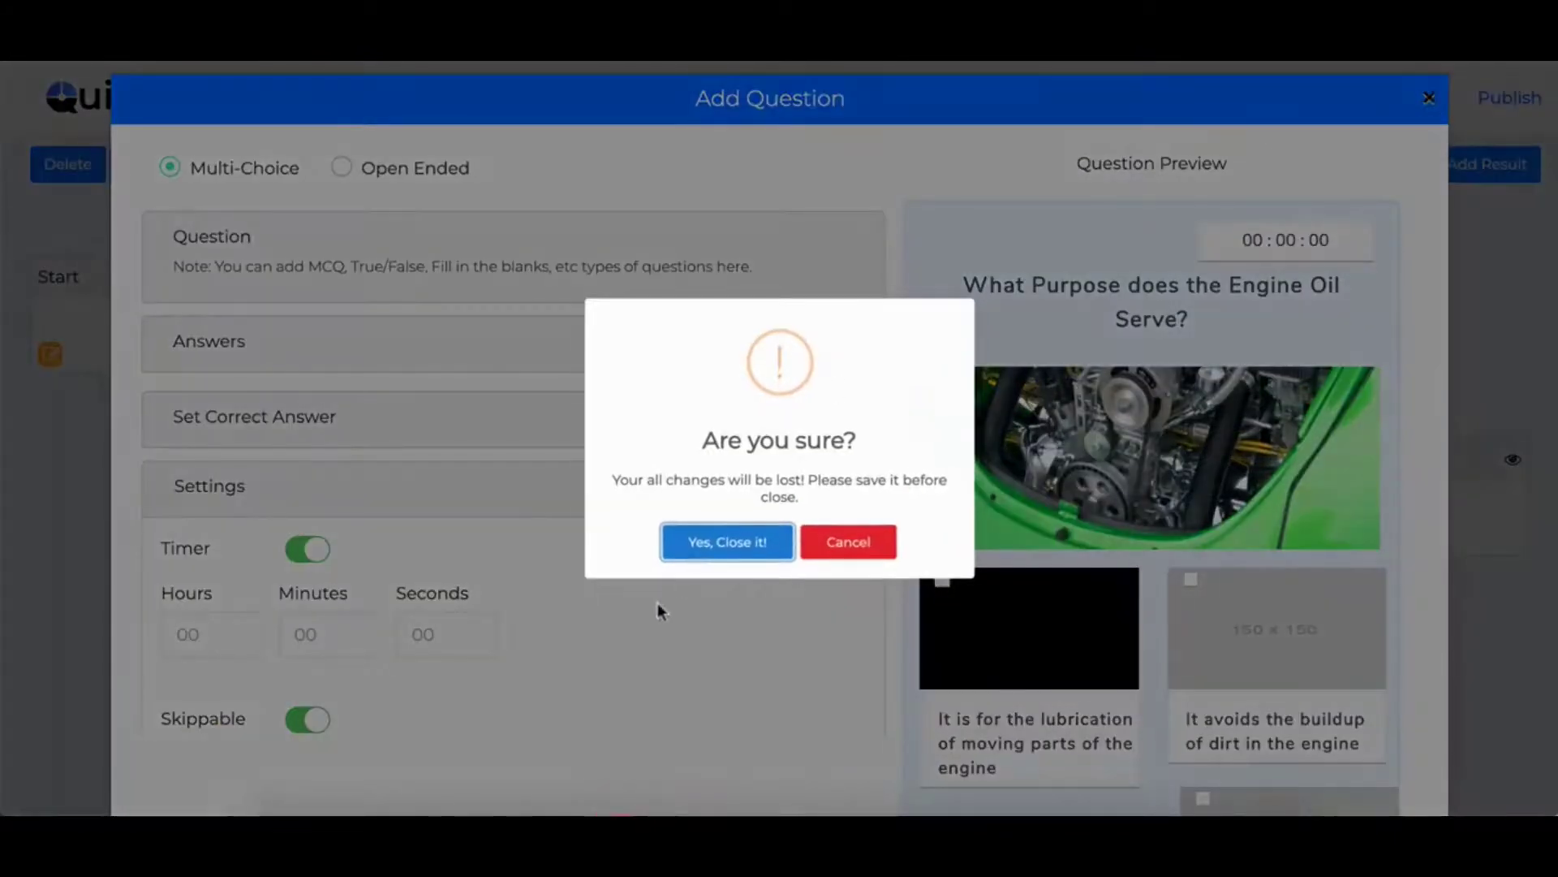
left_click(730, 536)
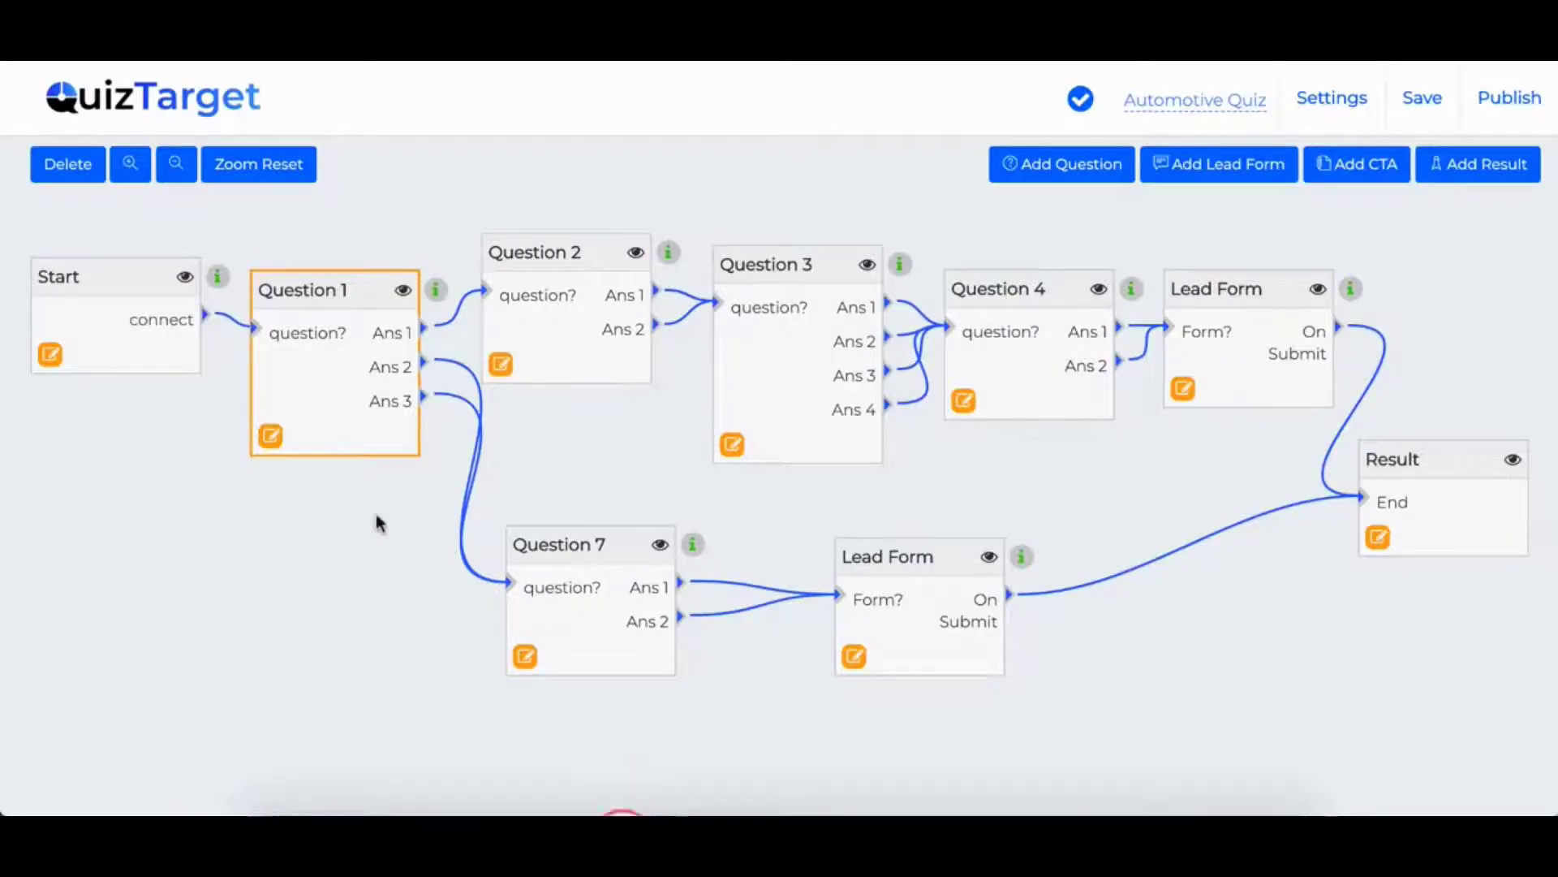
- Open the upper Lead Form, change its lead type from Mobile to Social Login, and view its Connect settings
left_click(1185, 392)
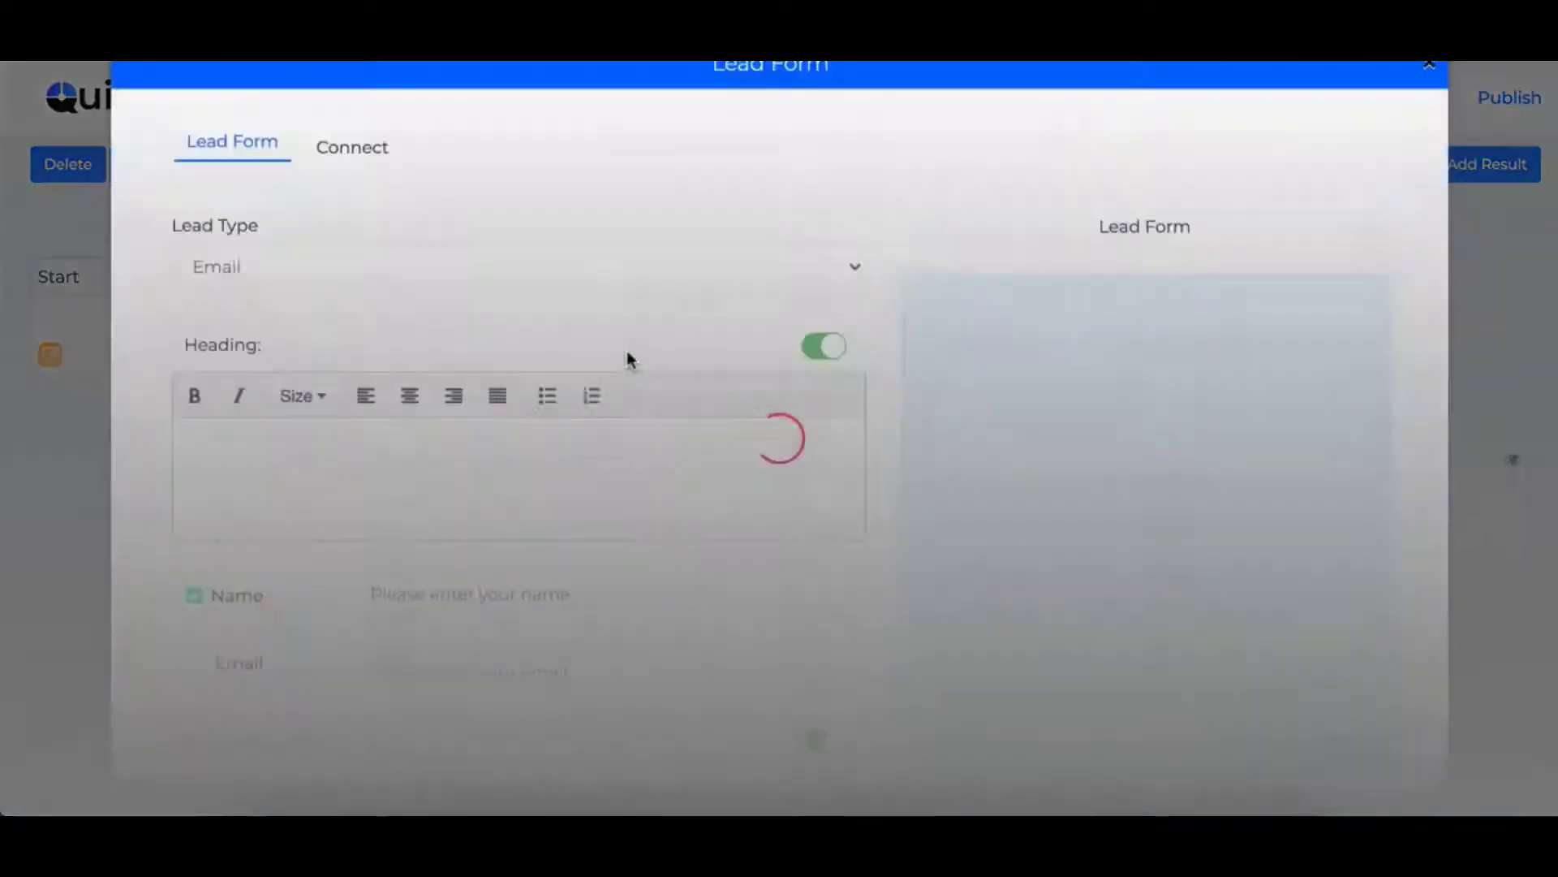
scroll(650, 431, "down", 1)
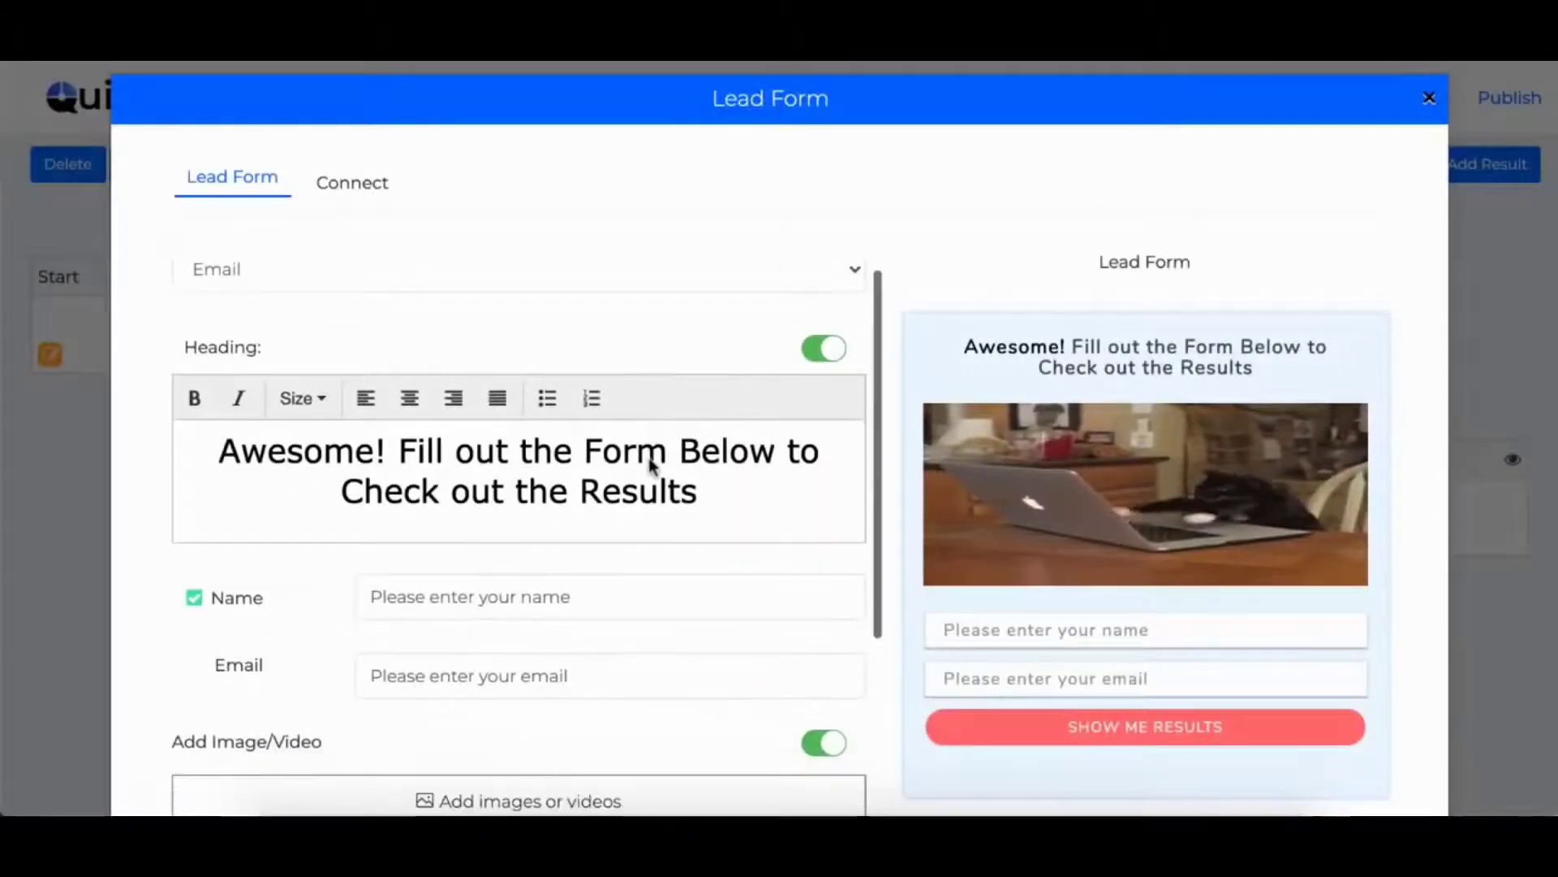
scroll(647, 452, "up", 1)
left_click(429, 294)
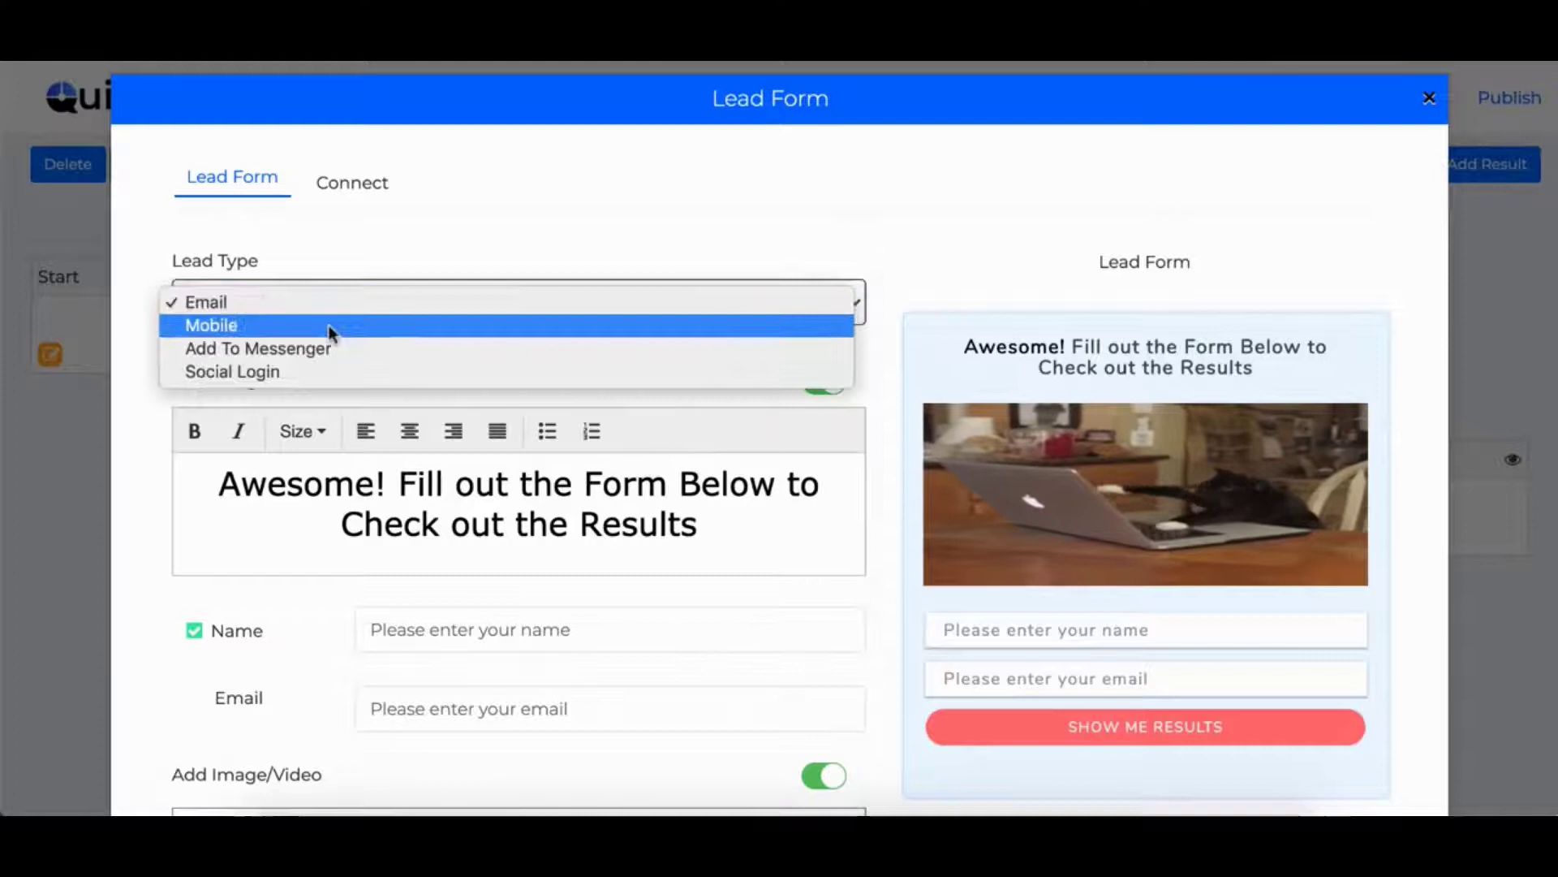
left_click(323, 325)
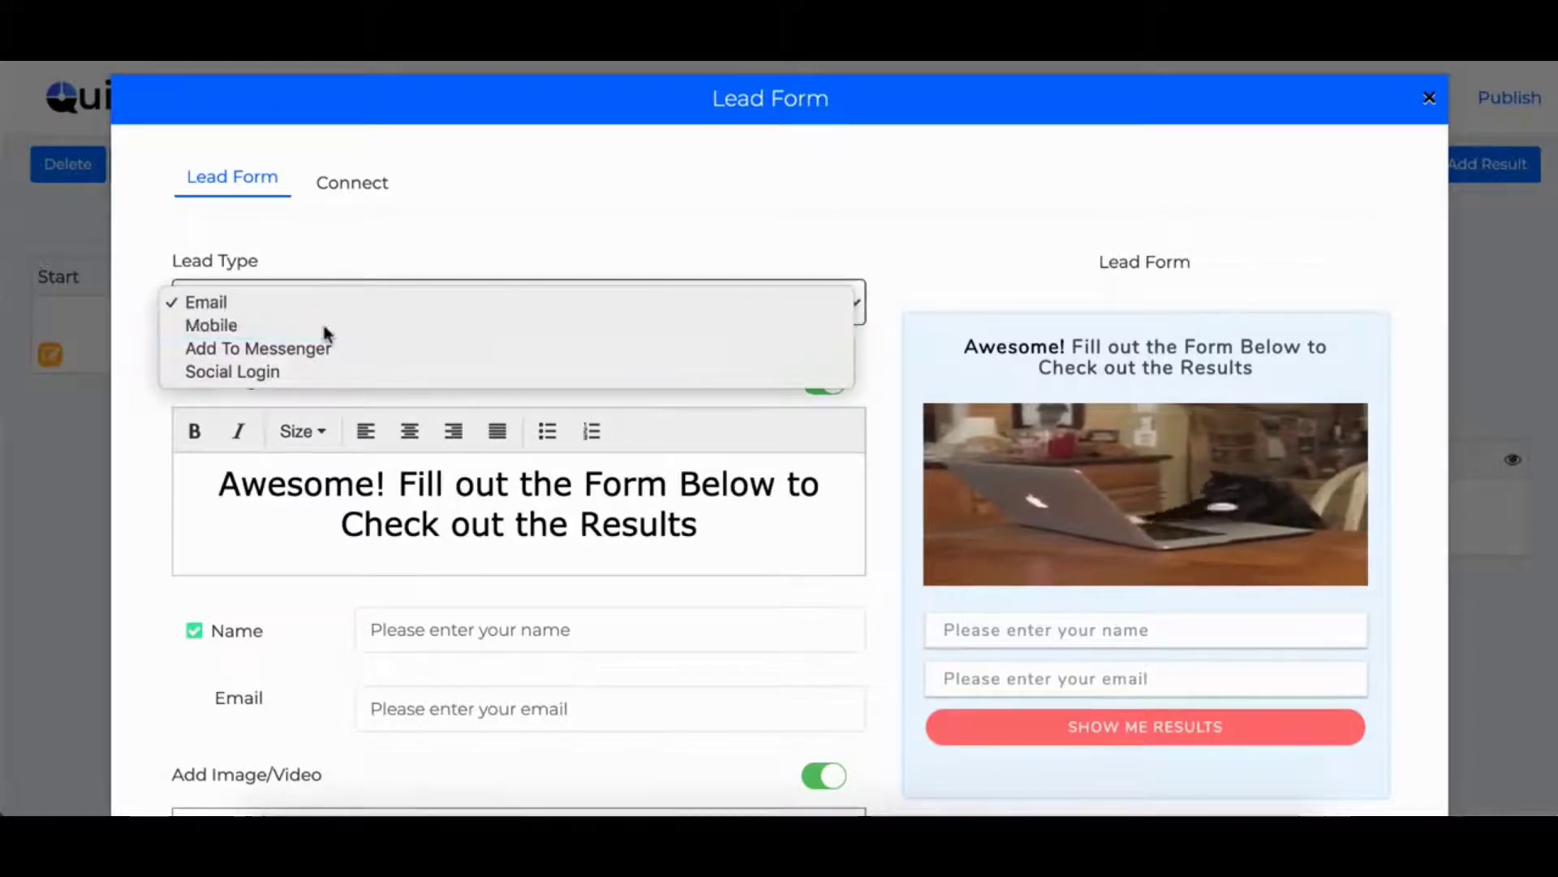
left_click(302, 317)
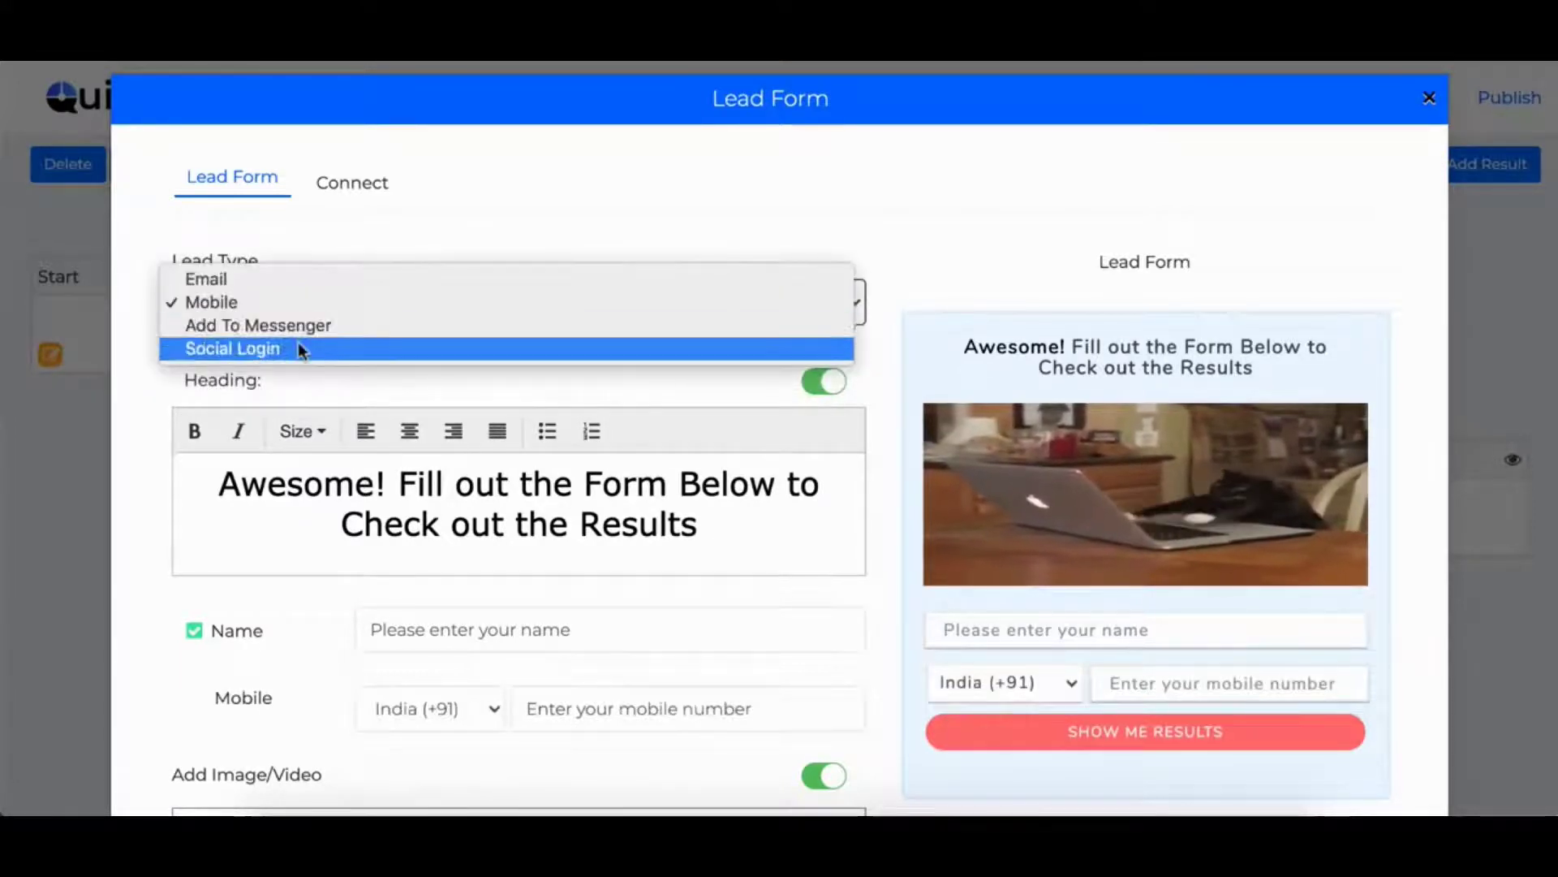
left_click(299, 349)
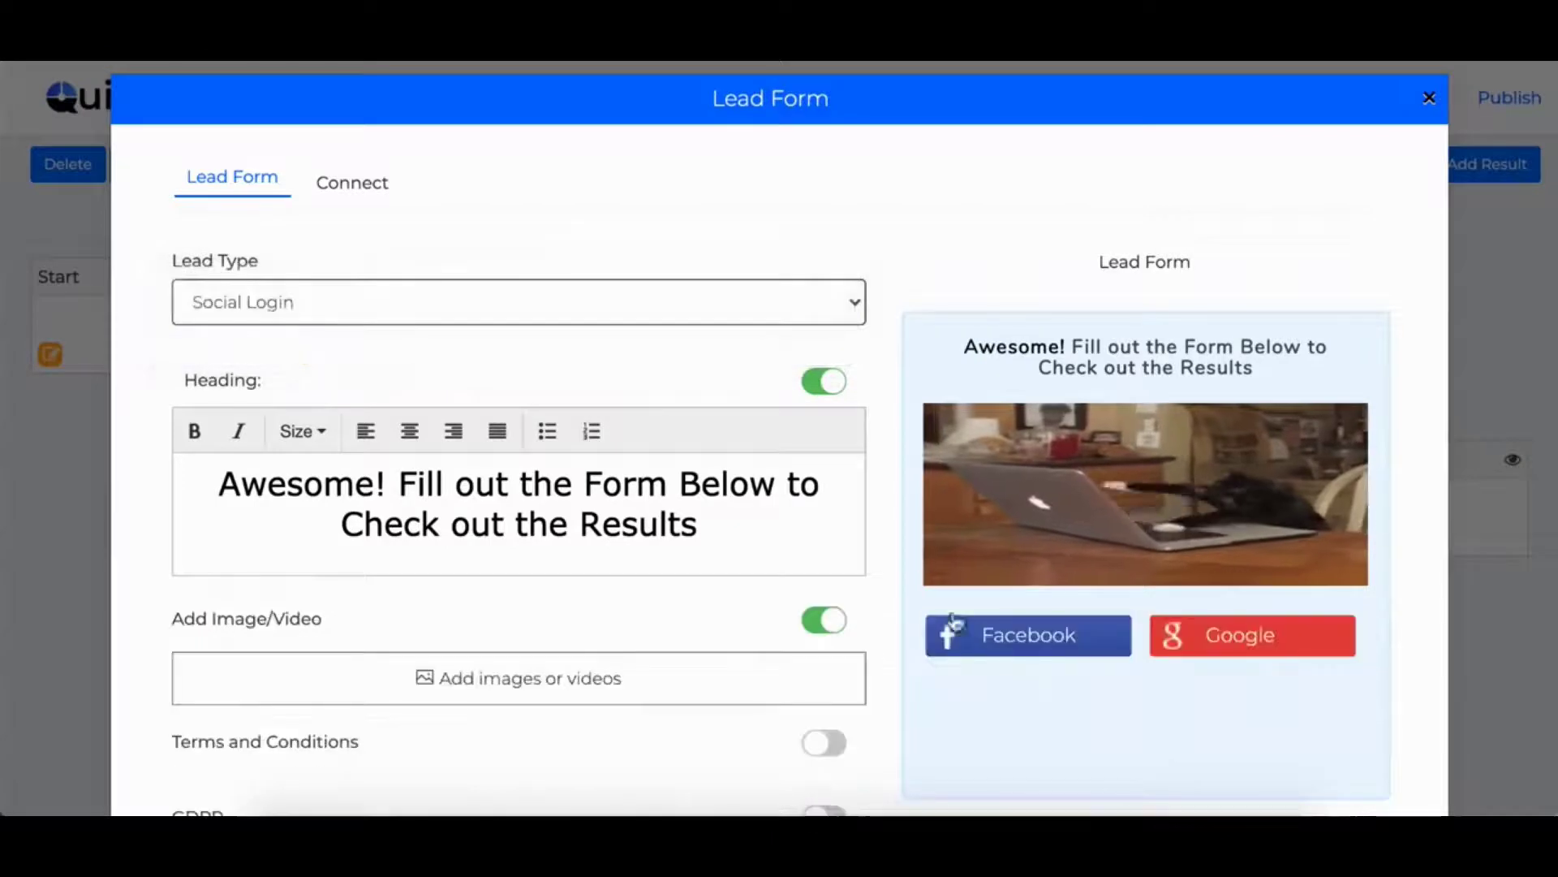
left_click(329, 304)
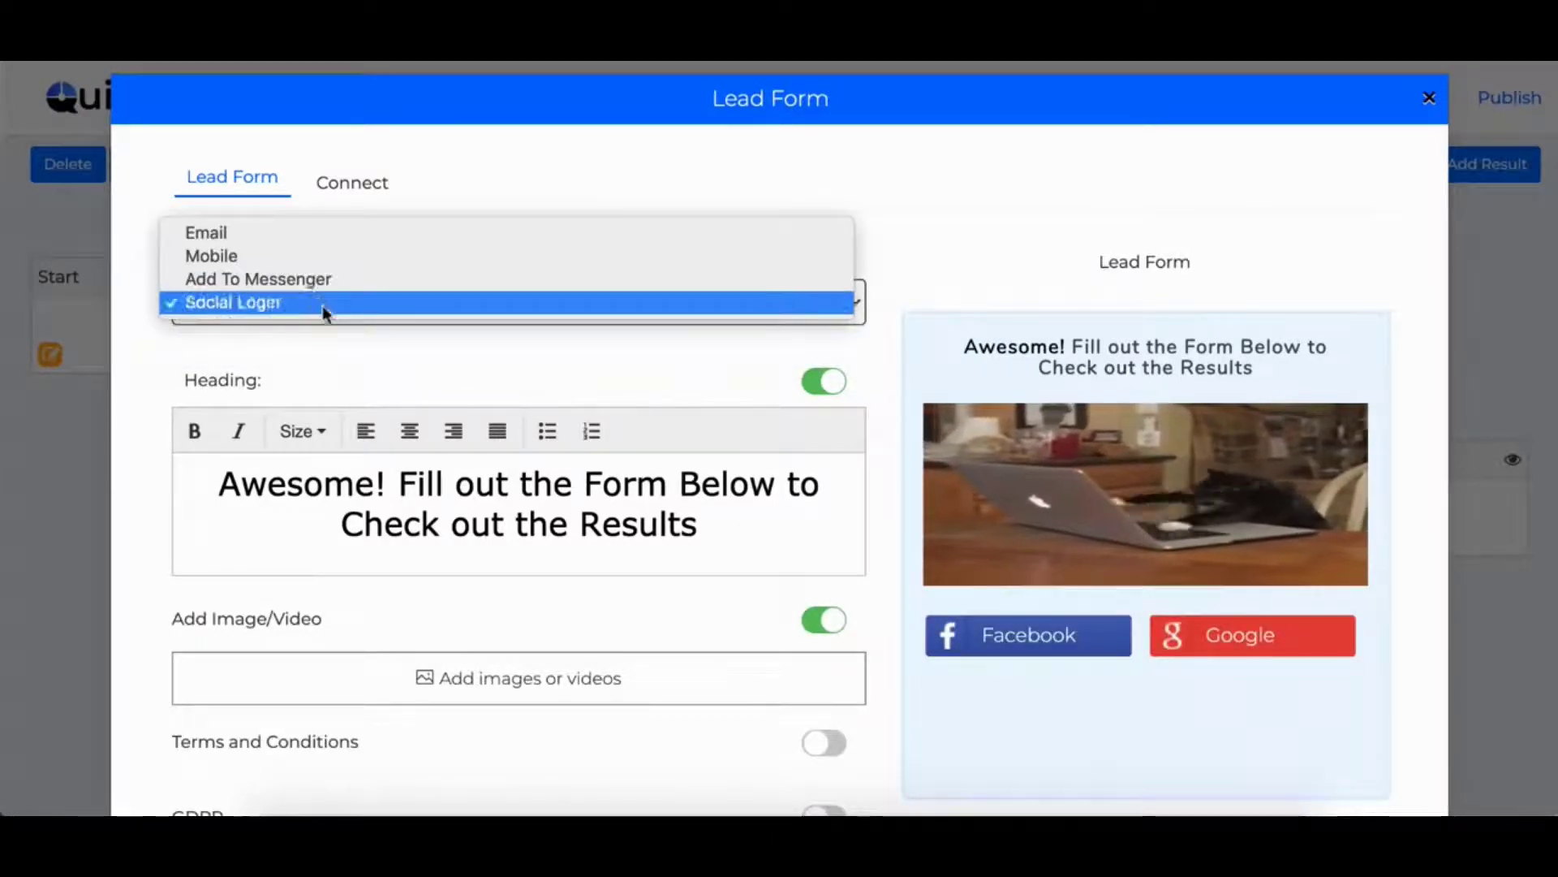
left_click(352, 181)
- Browse the integration services grid, then close the Lead Form editor and confirm
left_click(254, 396)
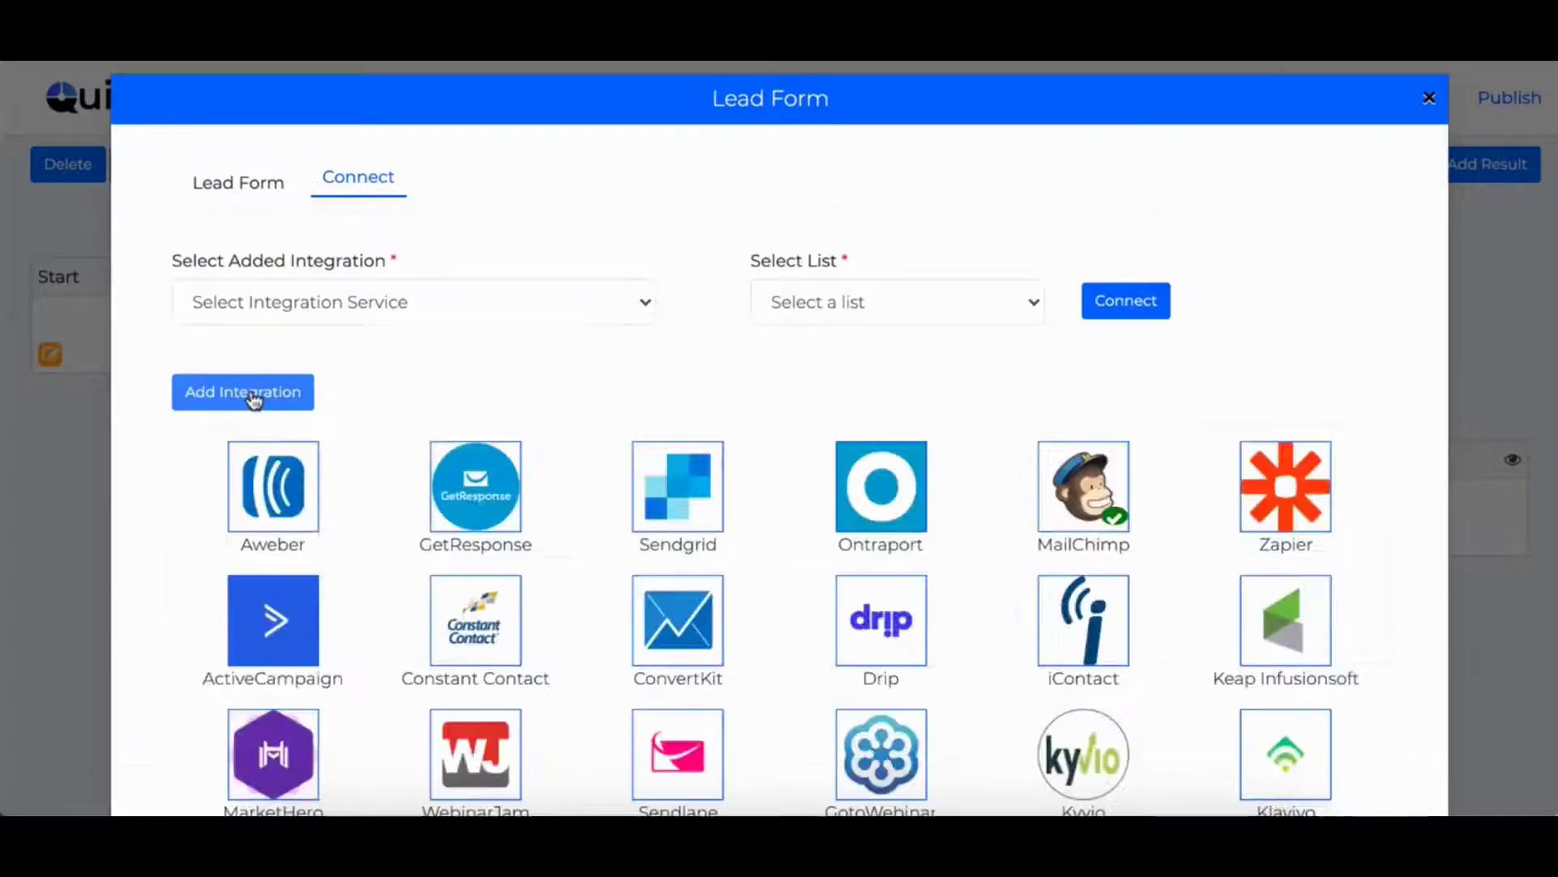
scroll(772, 411, "down", 3)
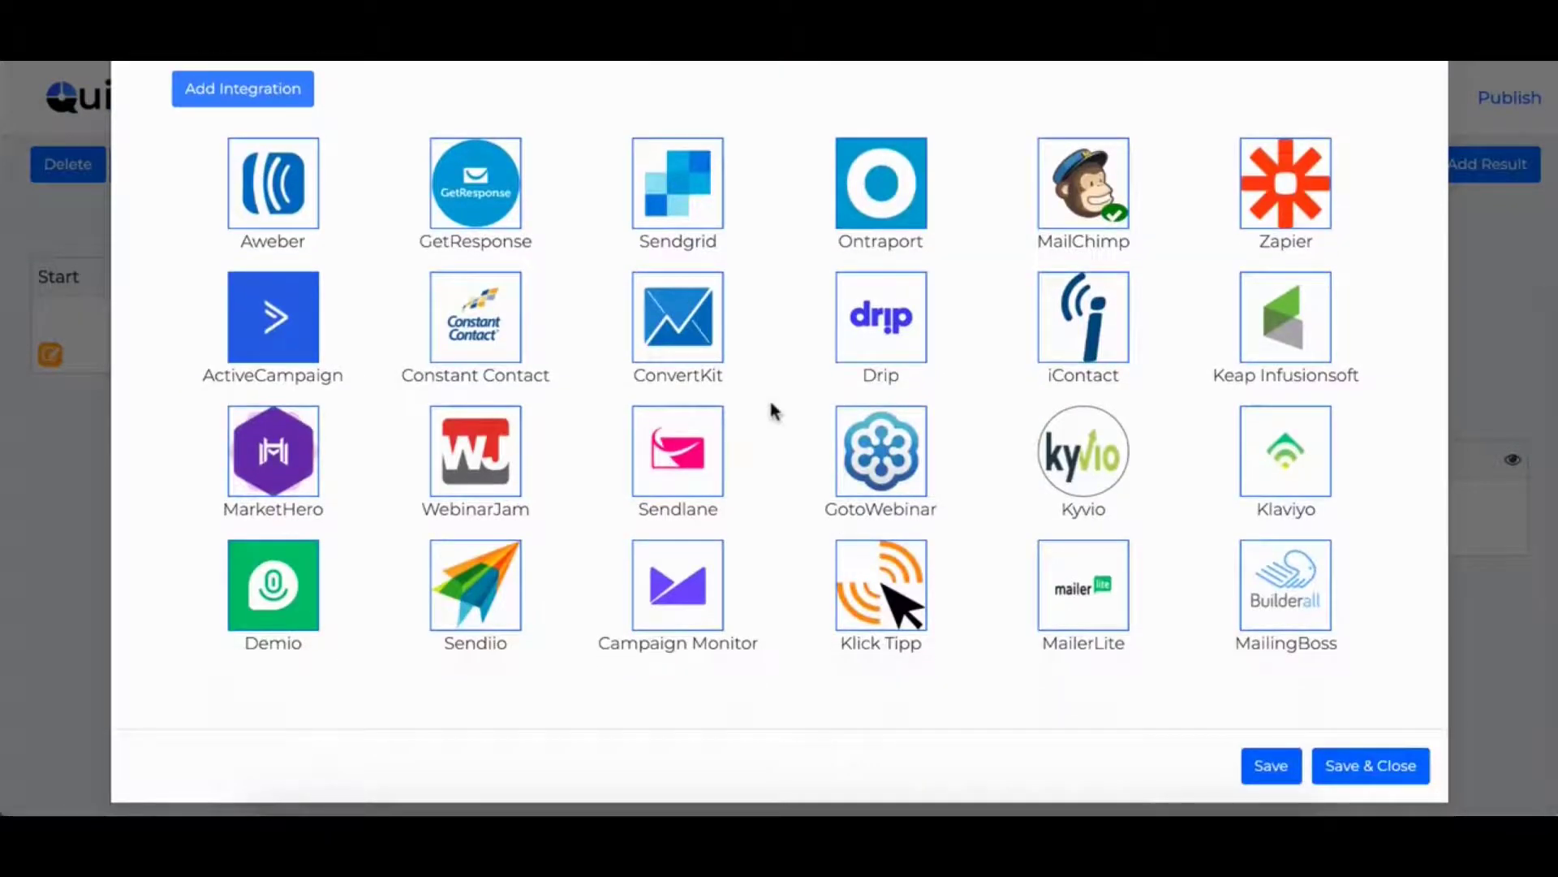
scroll(772, 412, "up", 2)
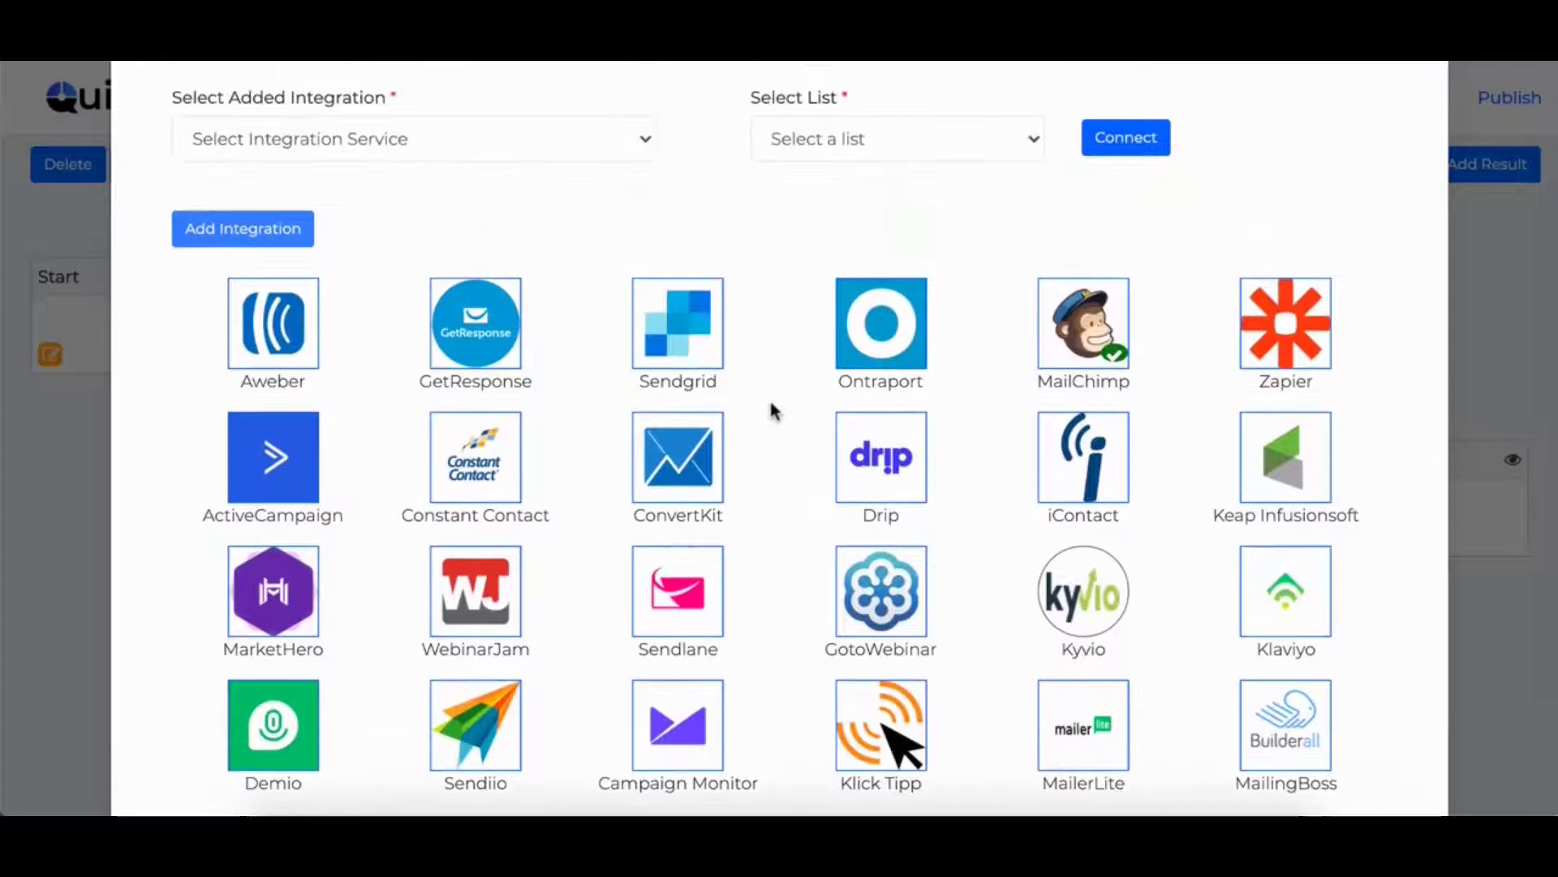
scroll(772, 412, "down", 1)
scroll(772, 412, "up", 3)
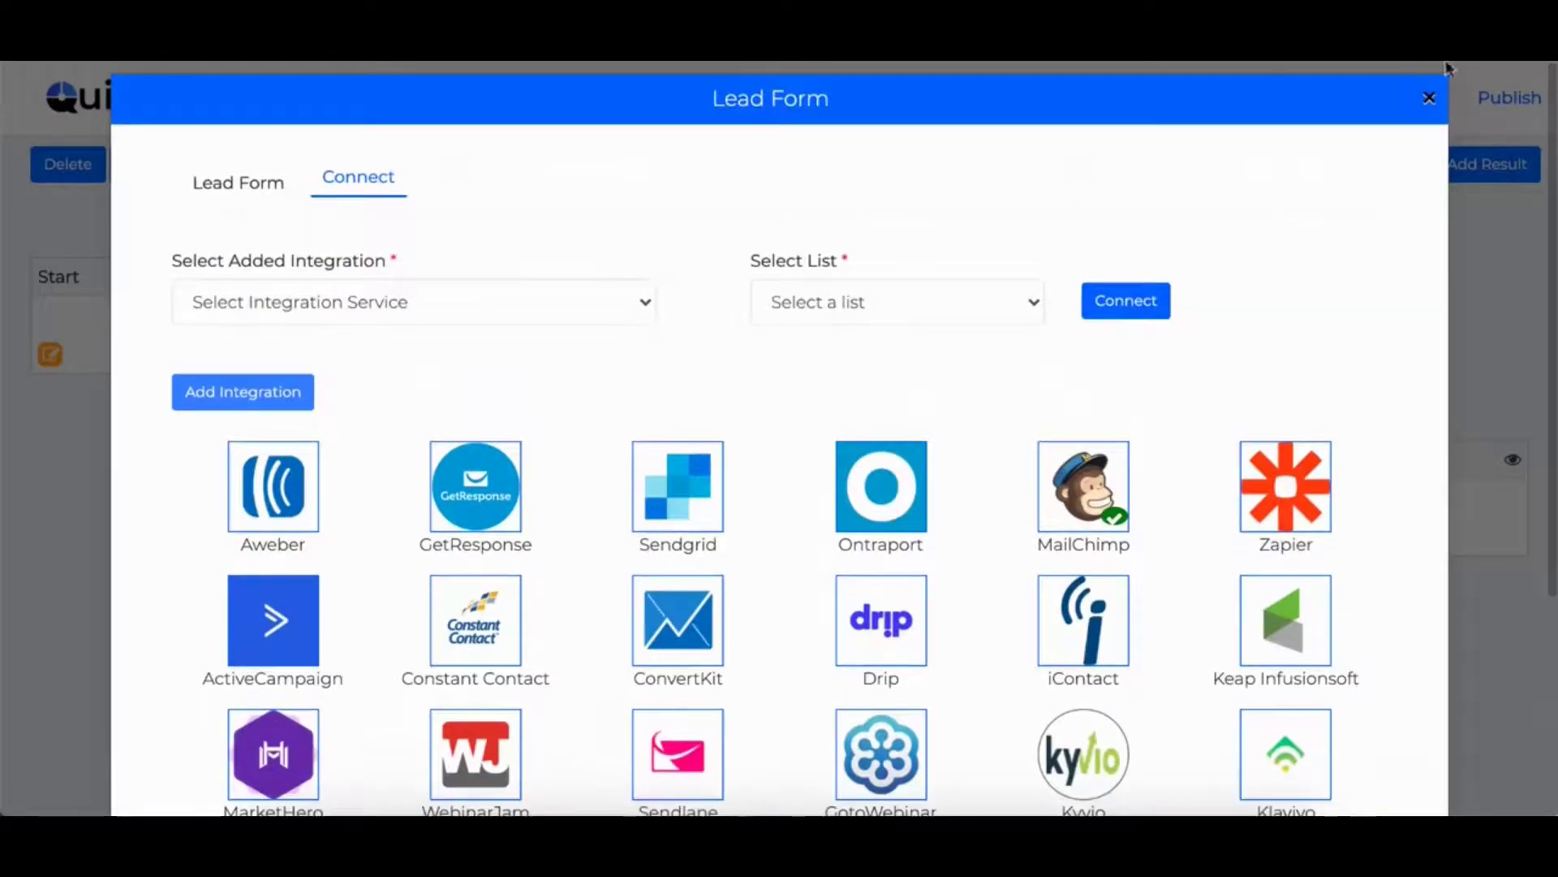
left_click(1429, 98)
left_click(704, 542)
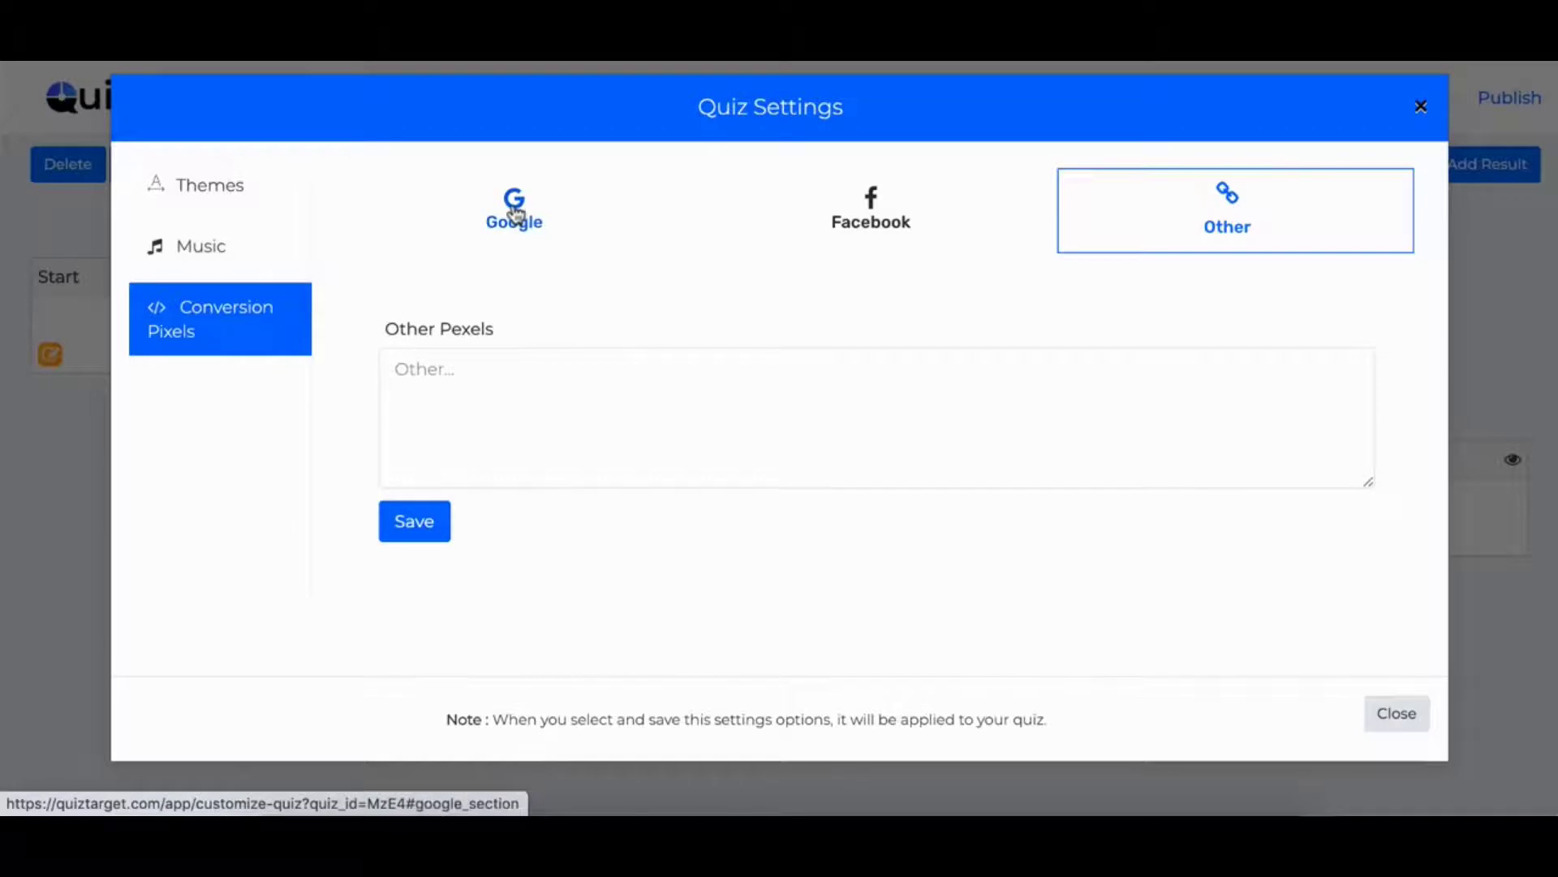
- On the Google conversion pixel tab, type 'add pere' into the pixel field
left_click(515, 213)
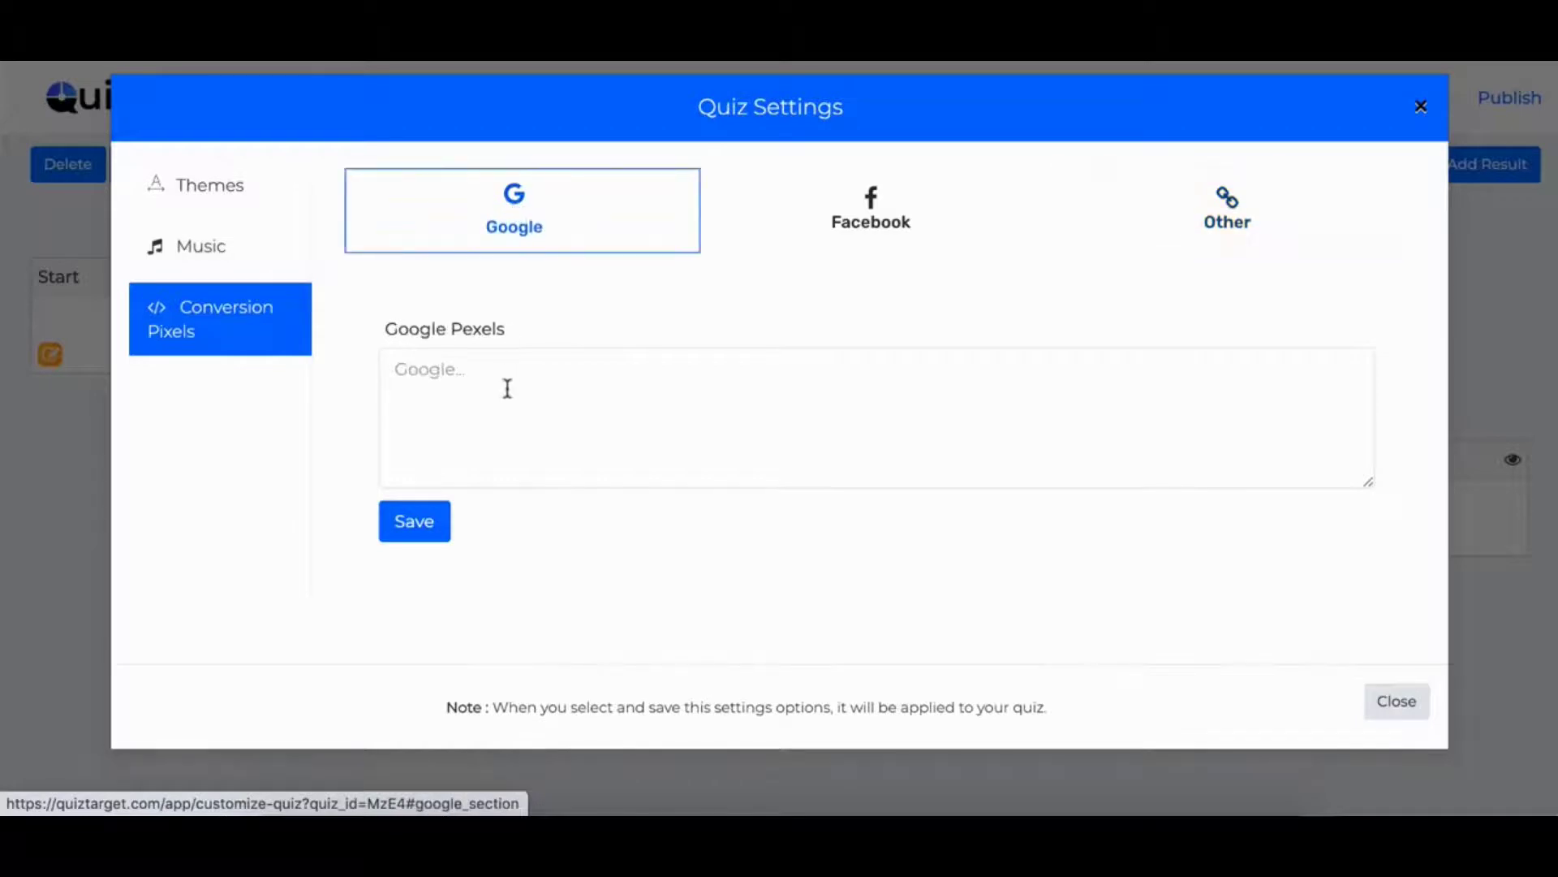
left_click(504, 390)
type("add")
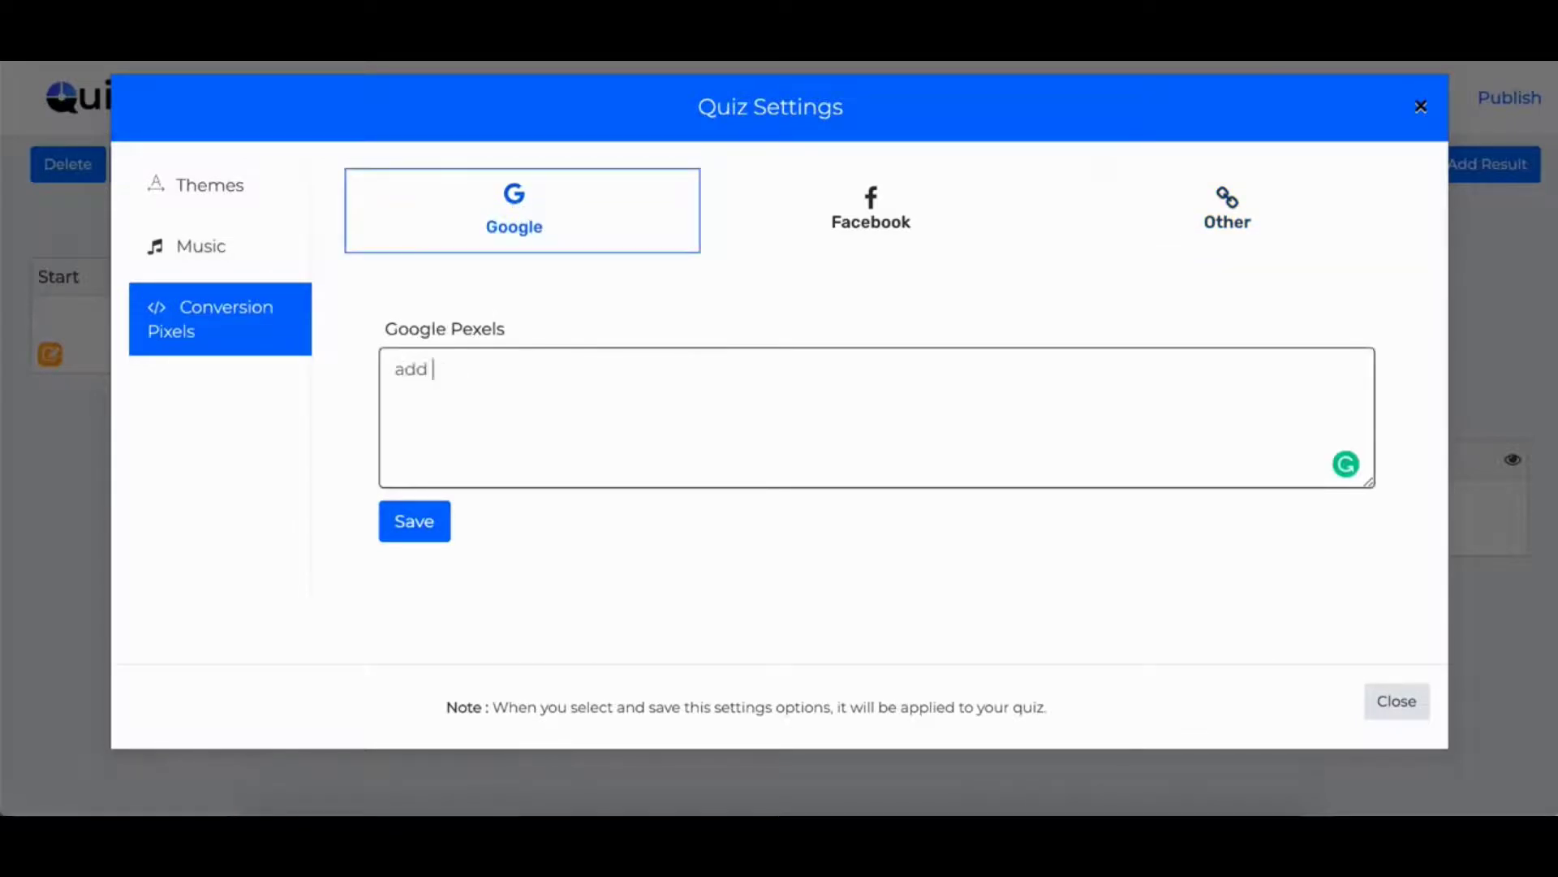
type(" pere")
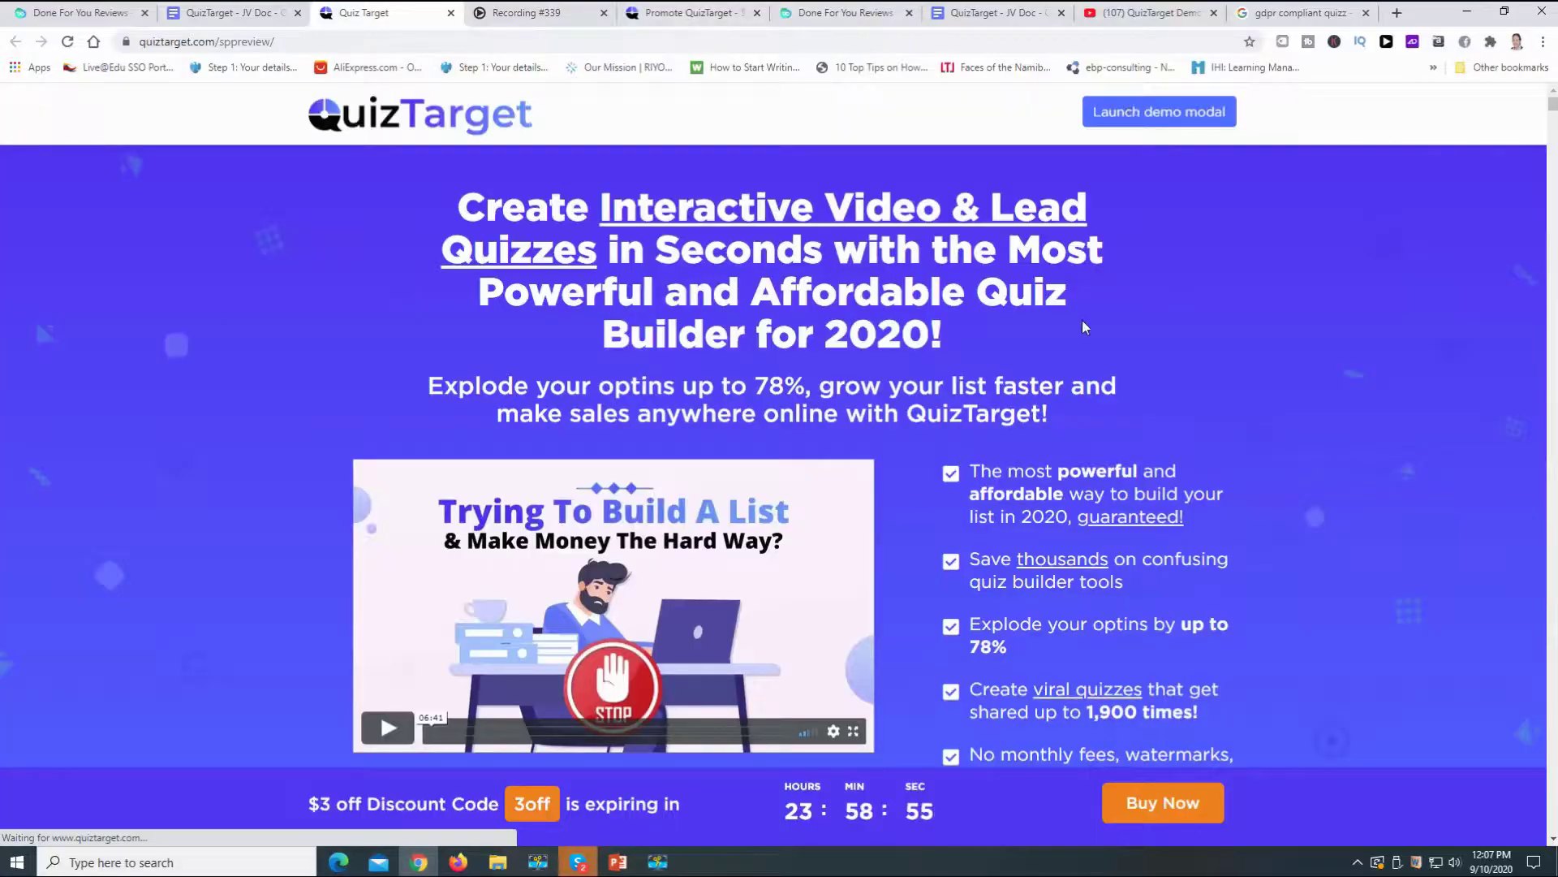
- Scroll the sales page from the CEO testimonial down to the 'Why do quizzes work so well?' examples
scroll(1110, 285, "down", 8)
scroll(1113, 310, "down", 12)
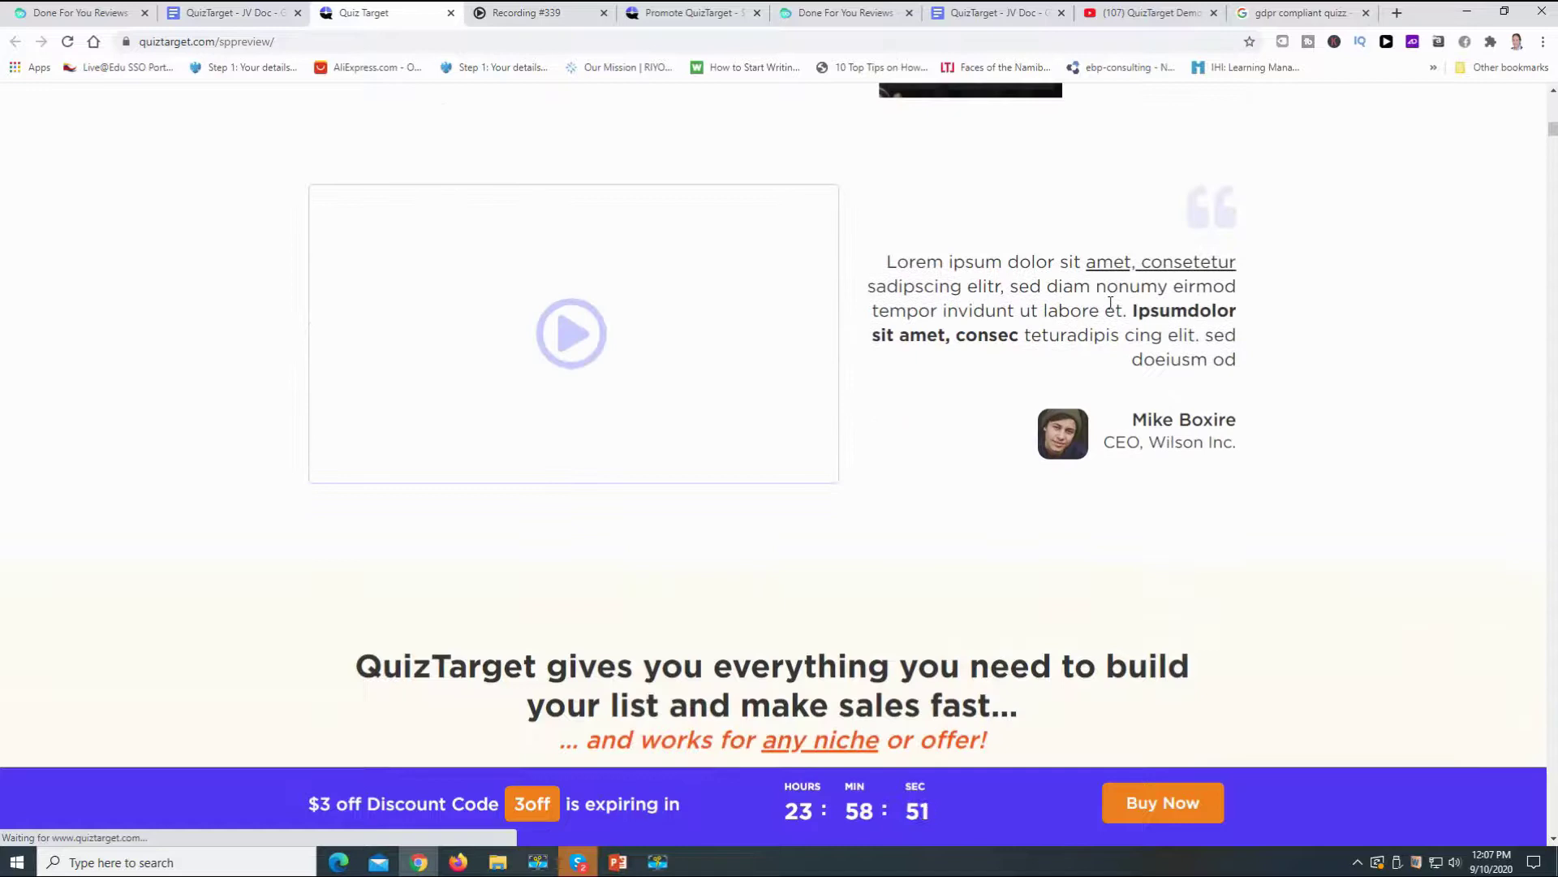
scroll(1110, 303, "down", 4)
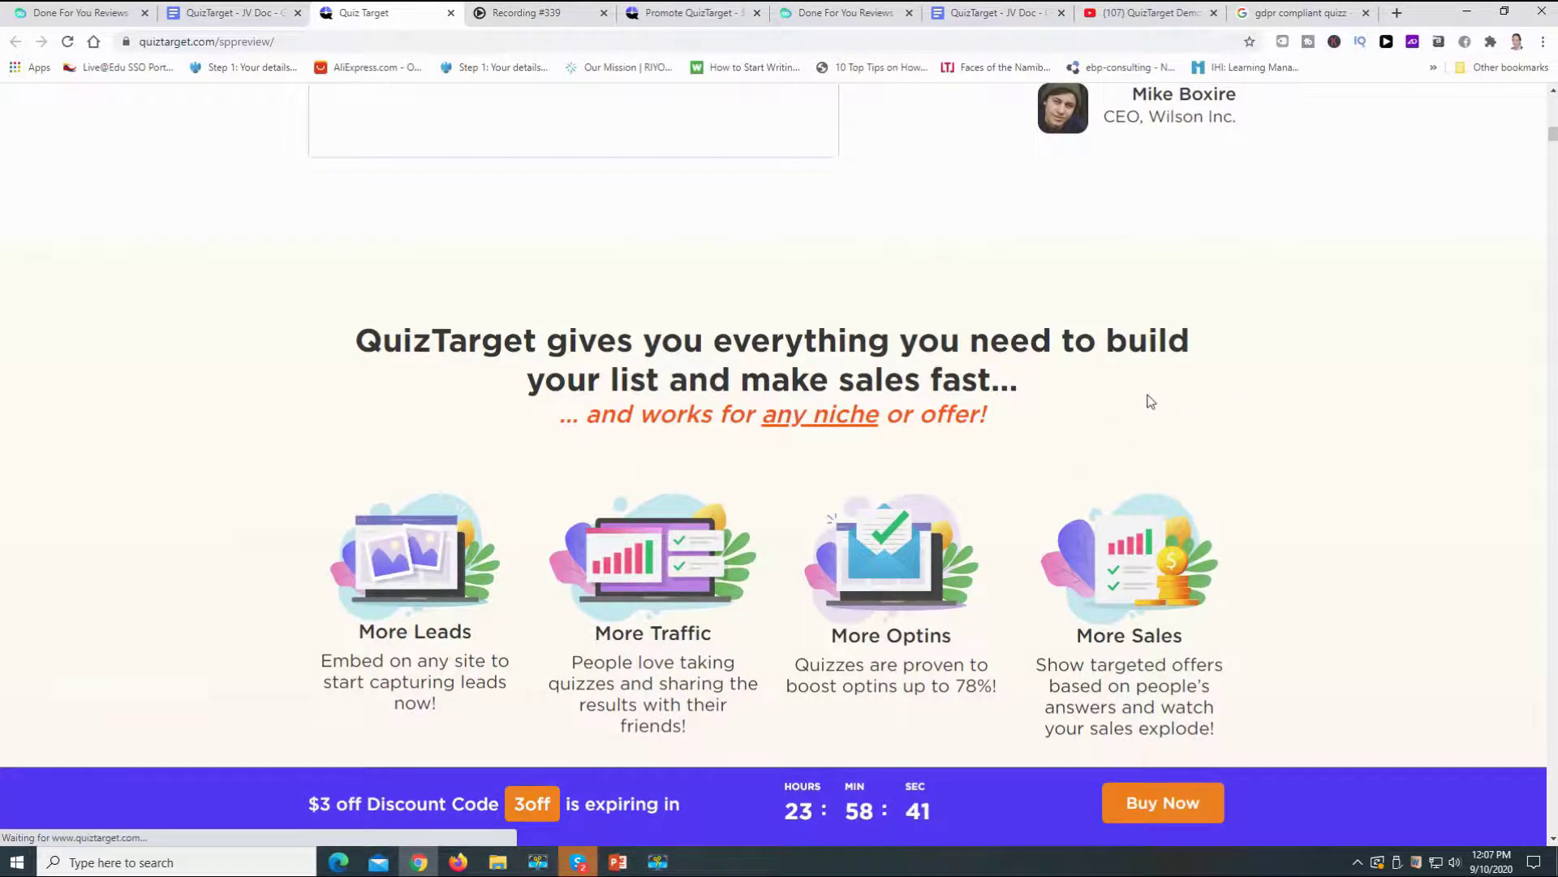
scroll(1149, 400, "down", 6)
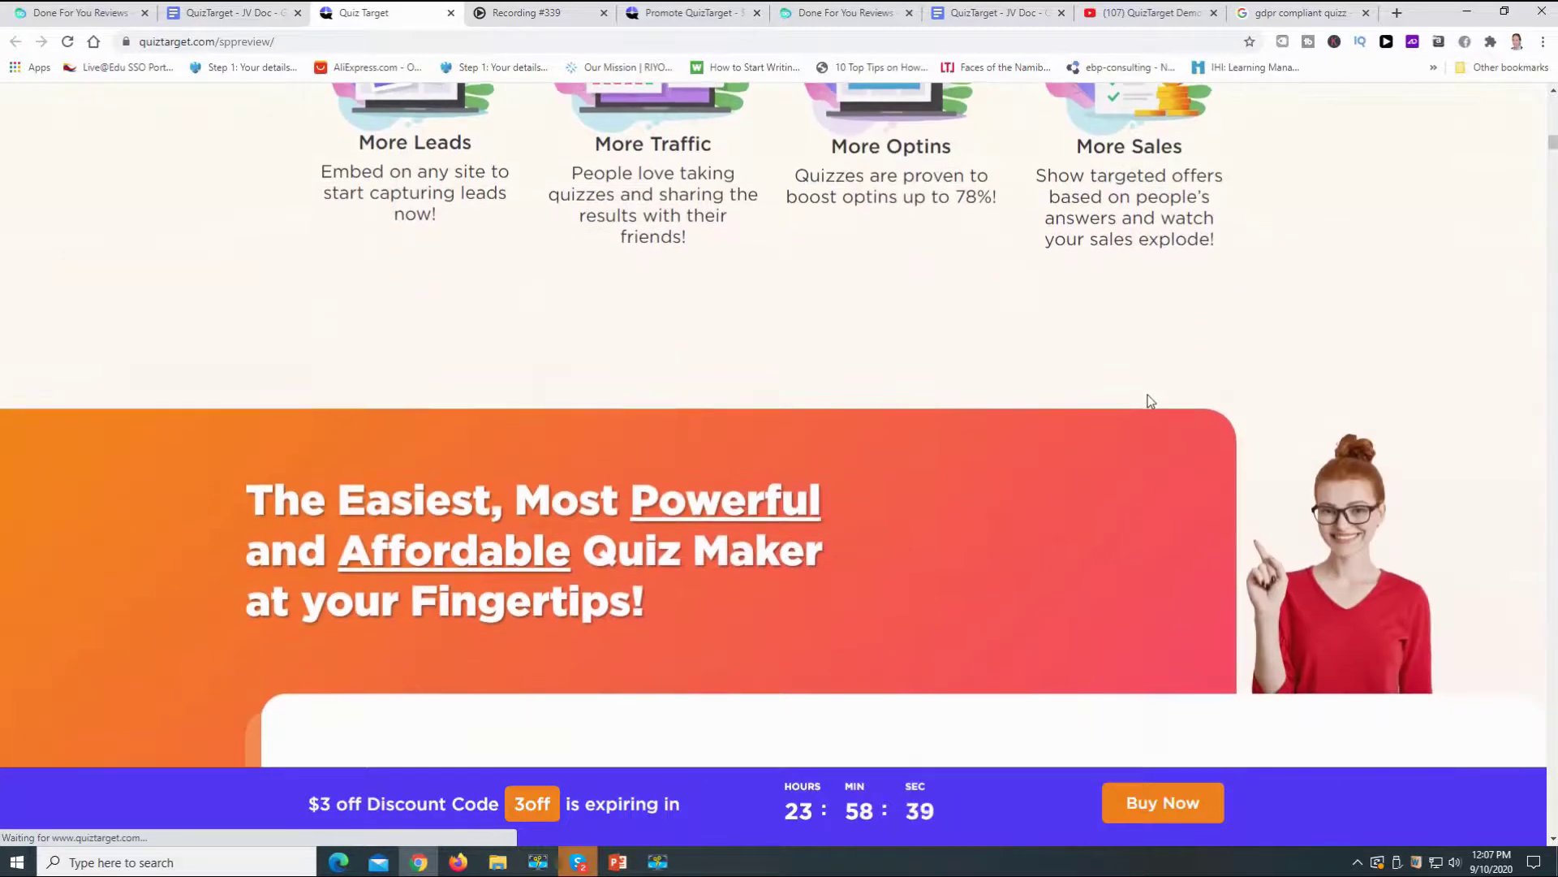
scroll(1150, 401, "down", 6)
scroll(1148, 395, "down", 10)
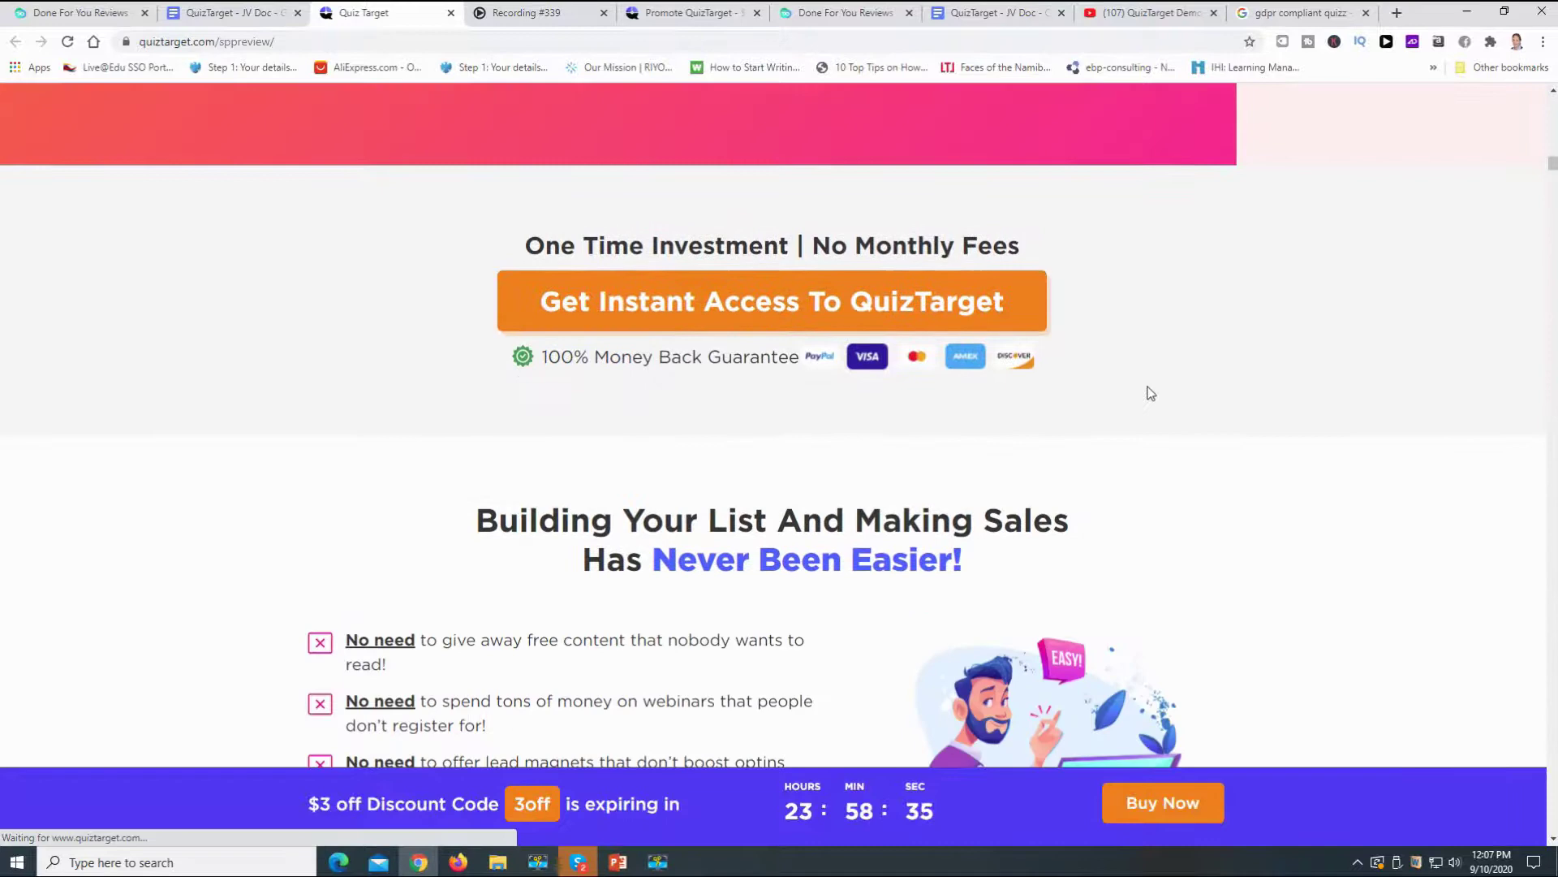
scroll(1151, 393, "down", 7)
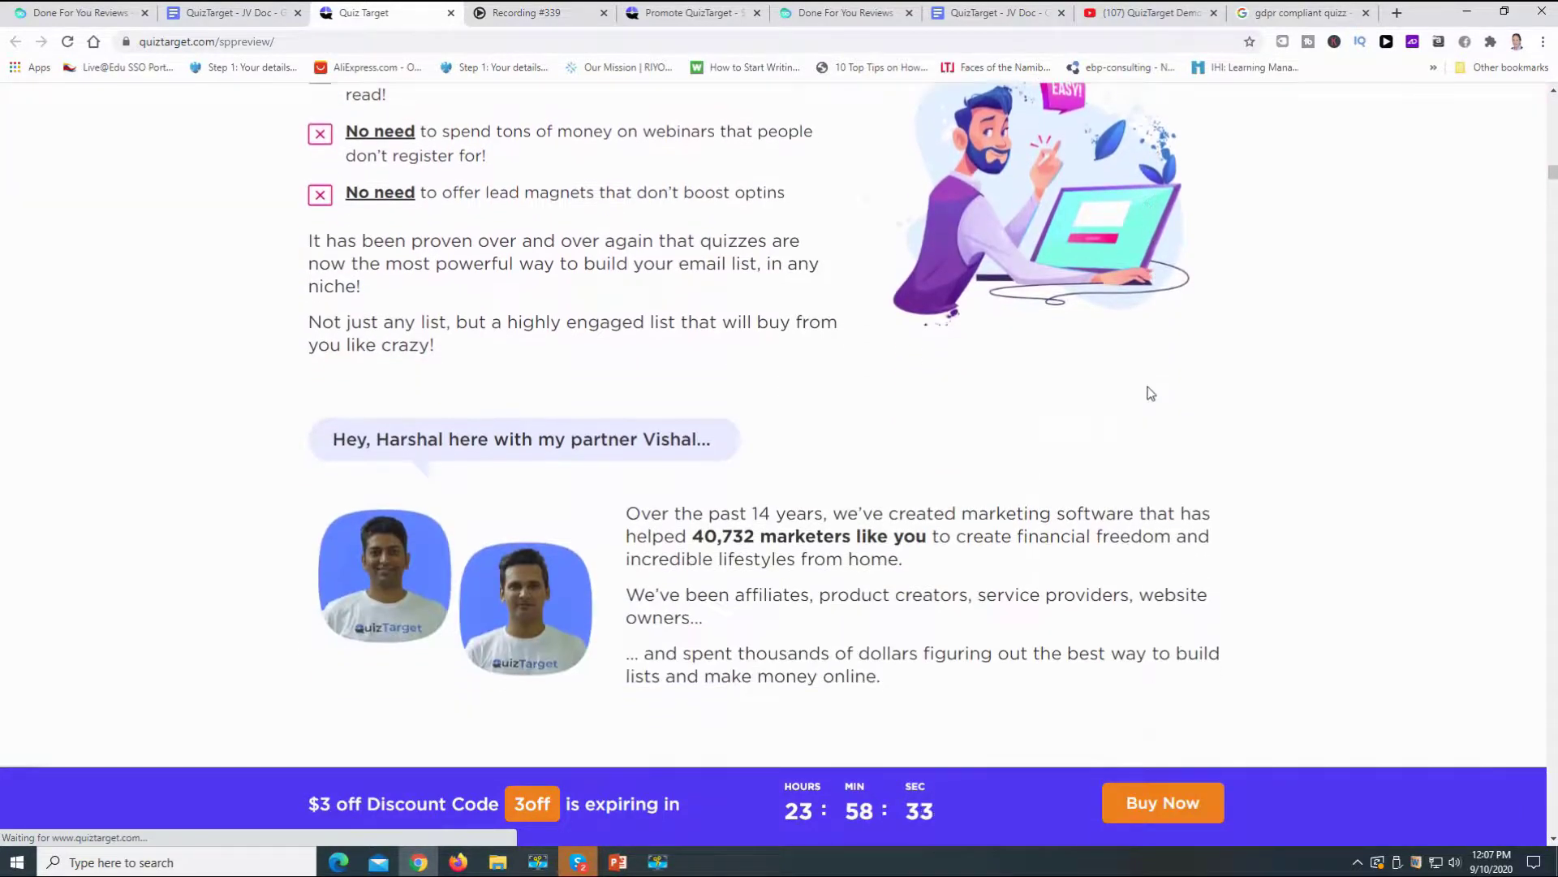
scroll(1151, 394, "down", 1)
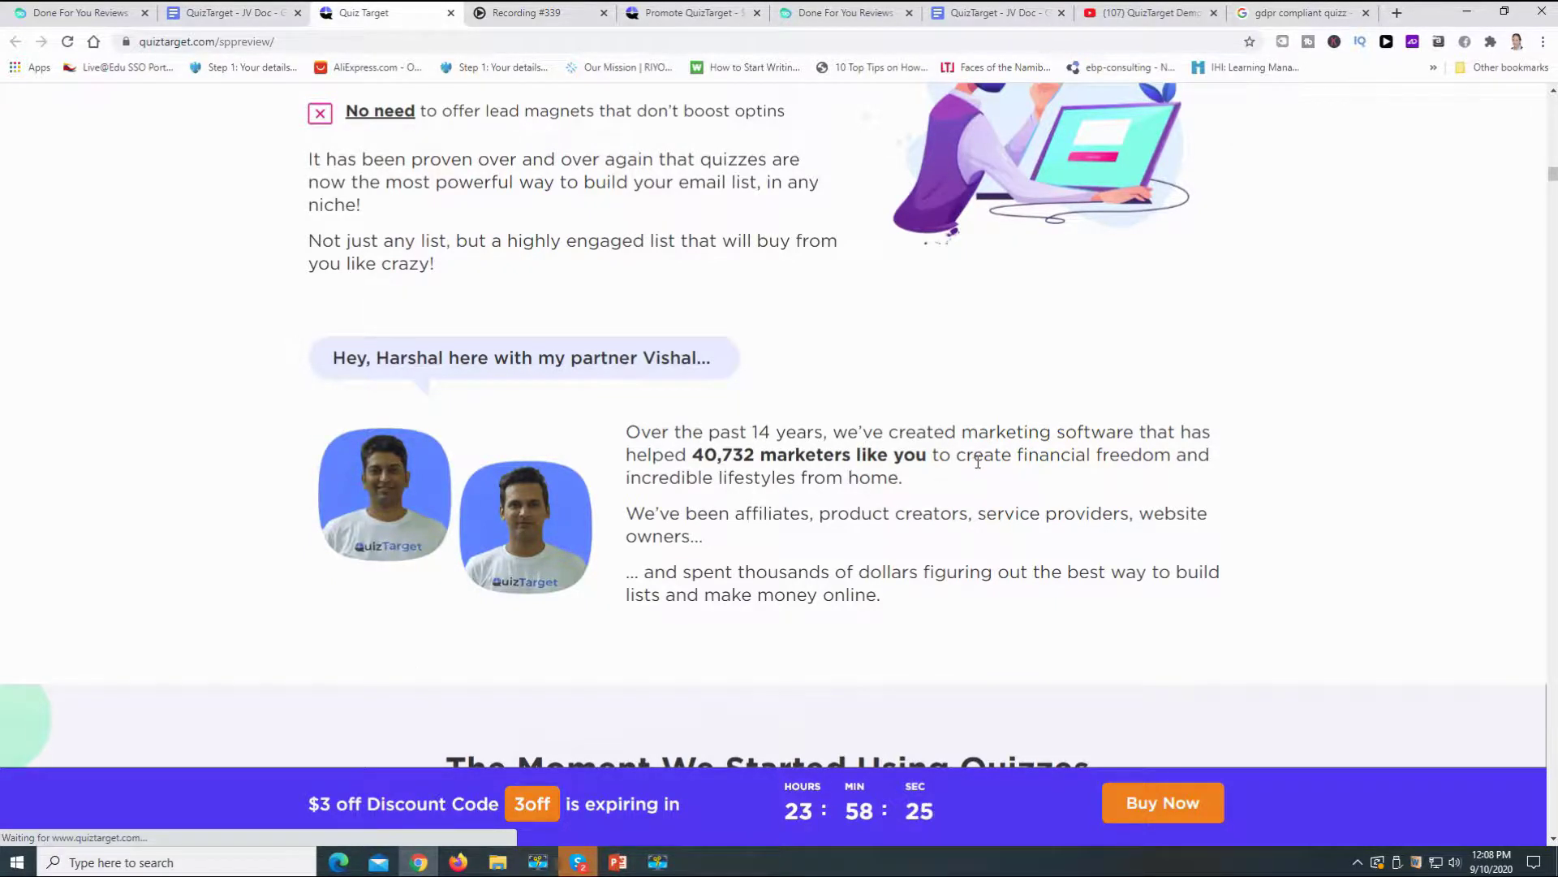
scroll(978, 461, "down", 7)
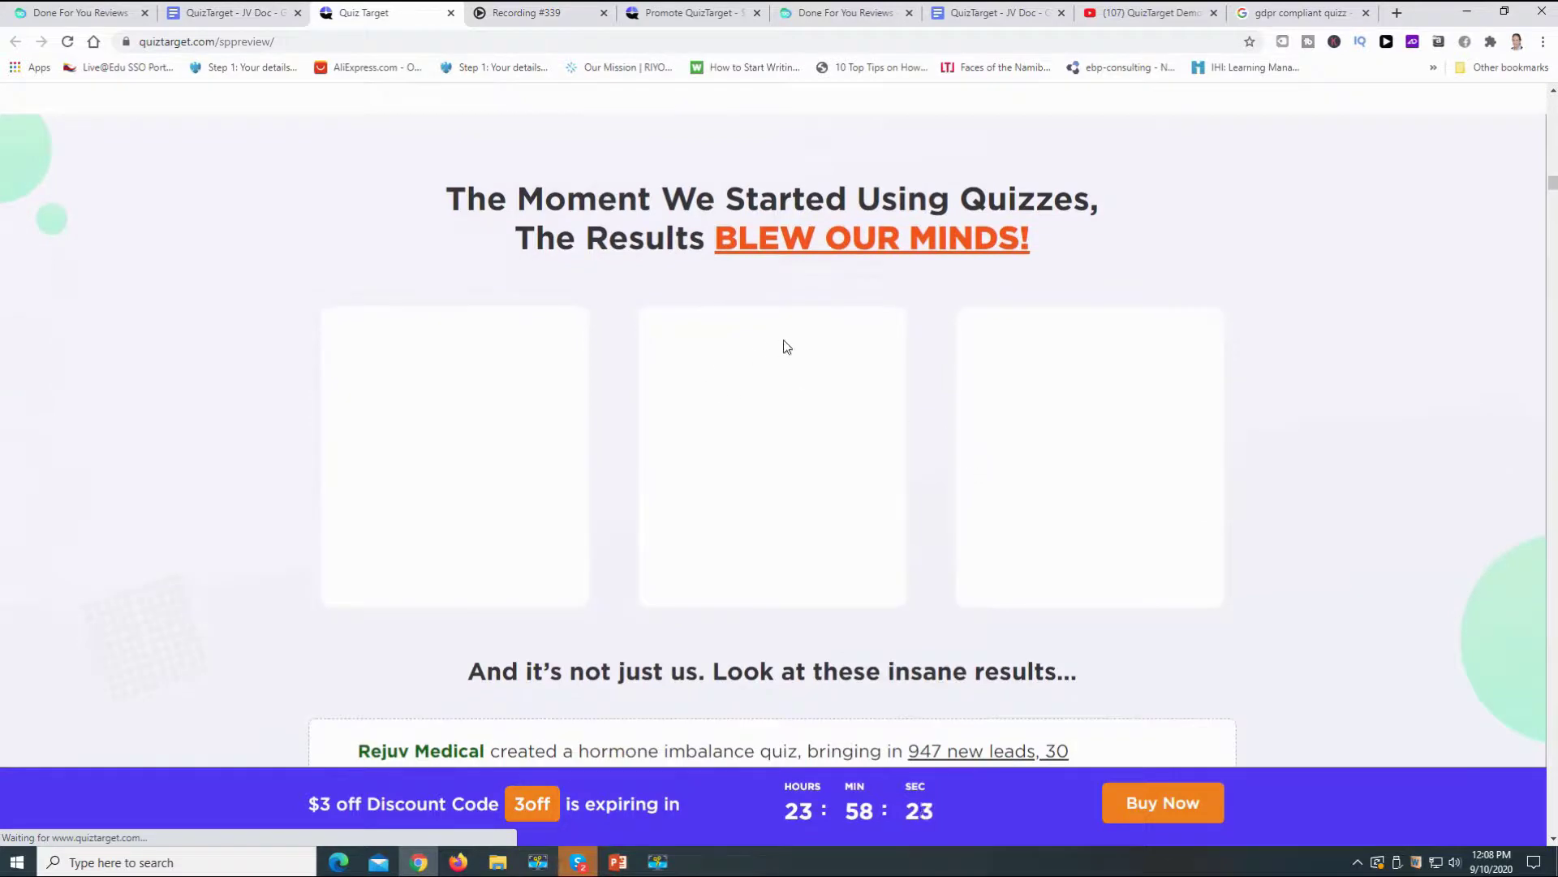
scroll(791, 361, "down", 9)
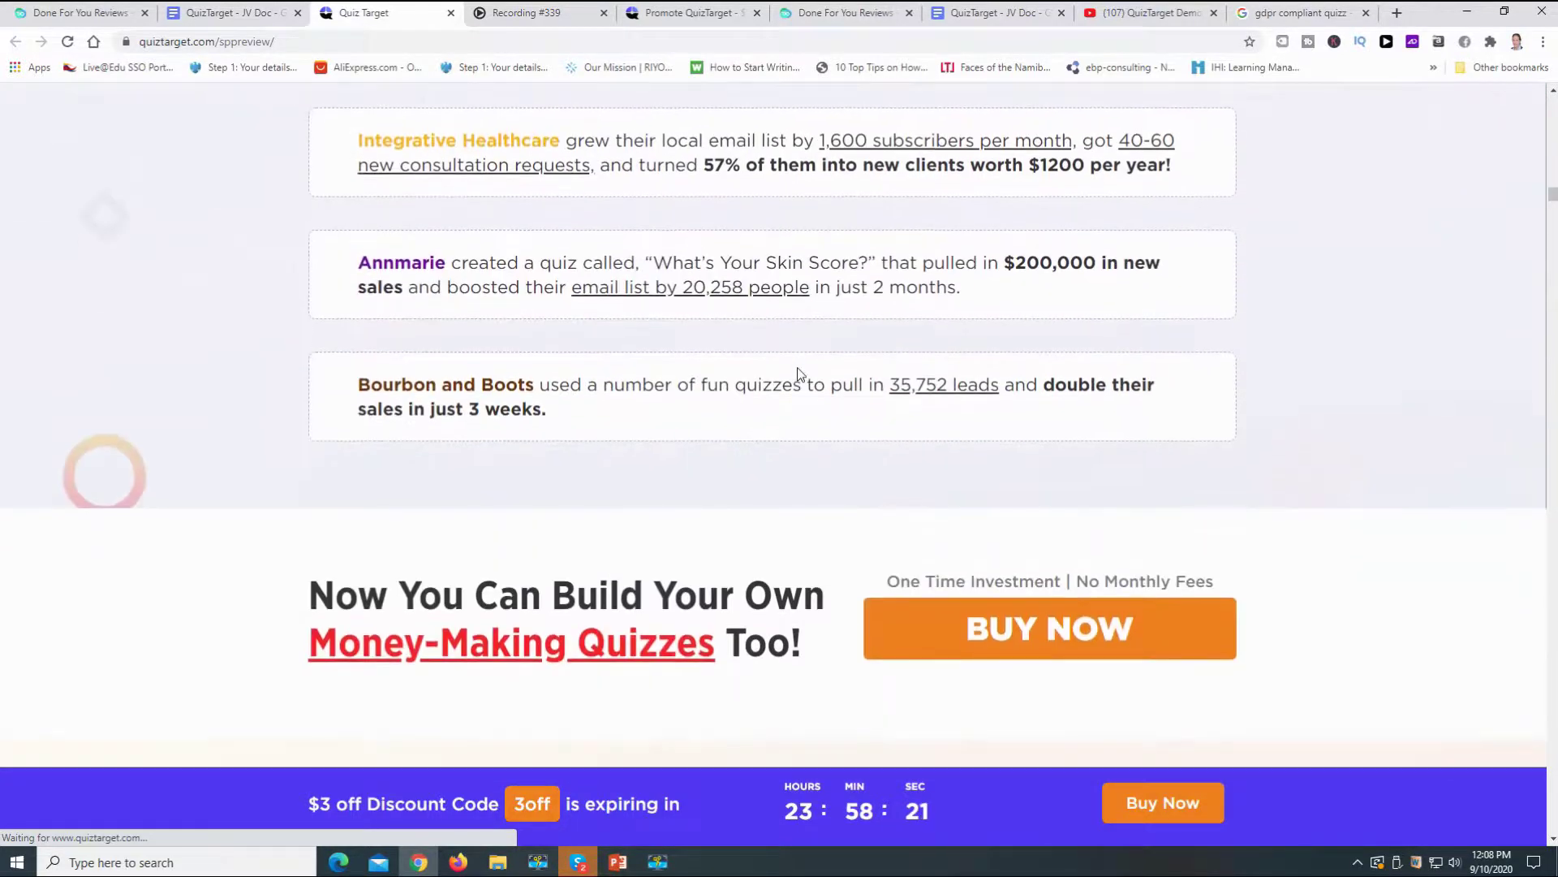
scroll(800, 374, "down", 8)
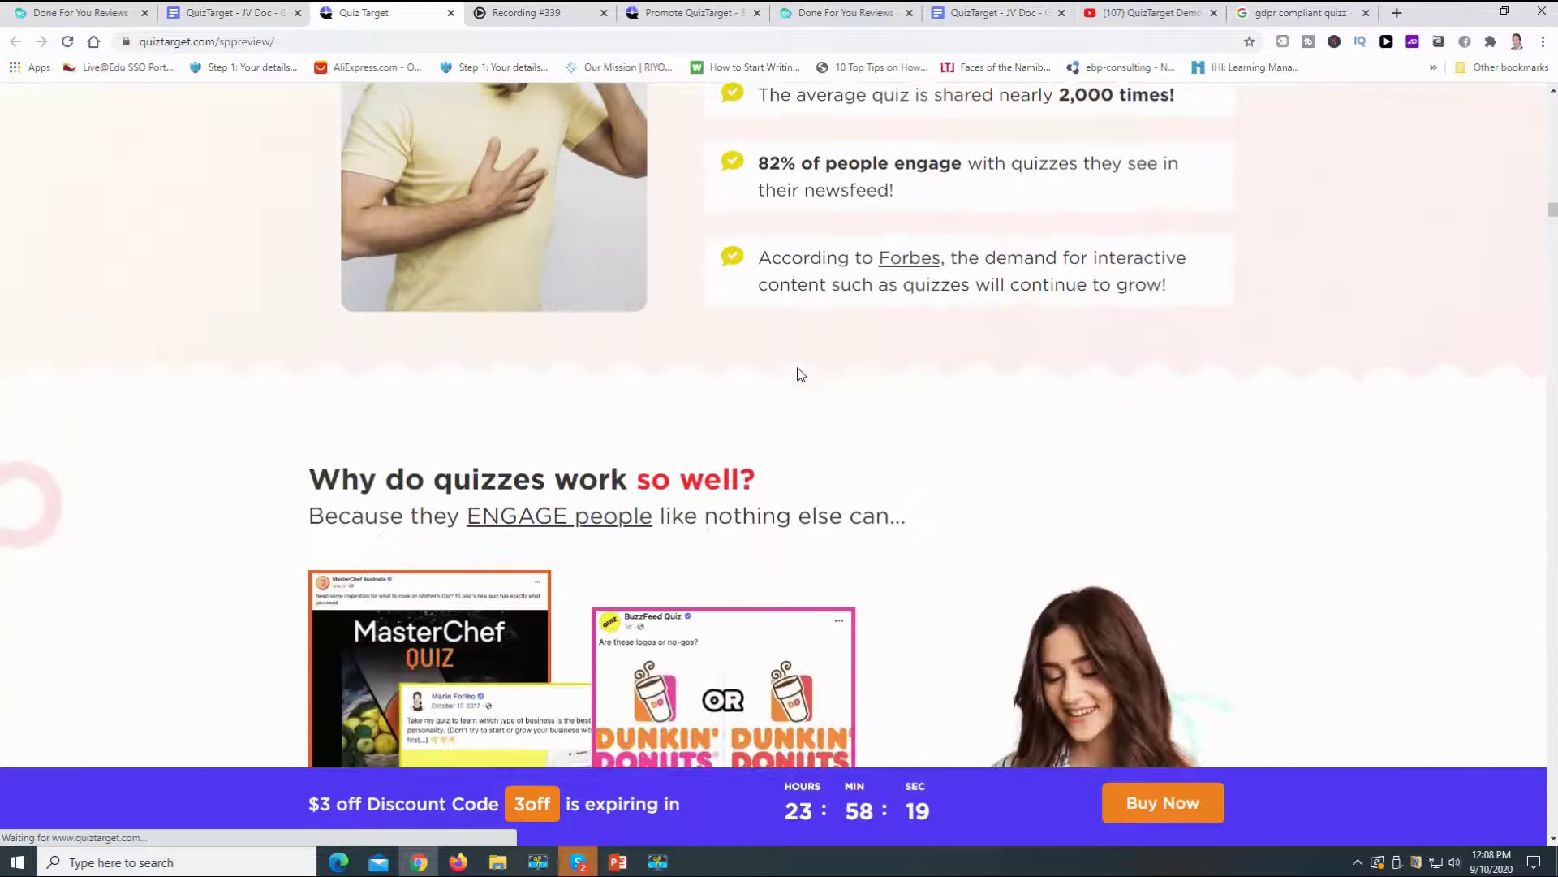
scroll(802, 374, "down", 4)
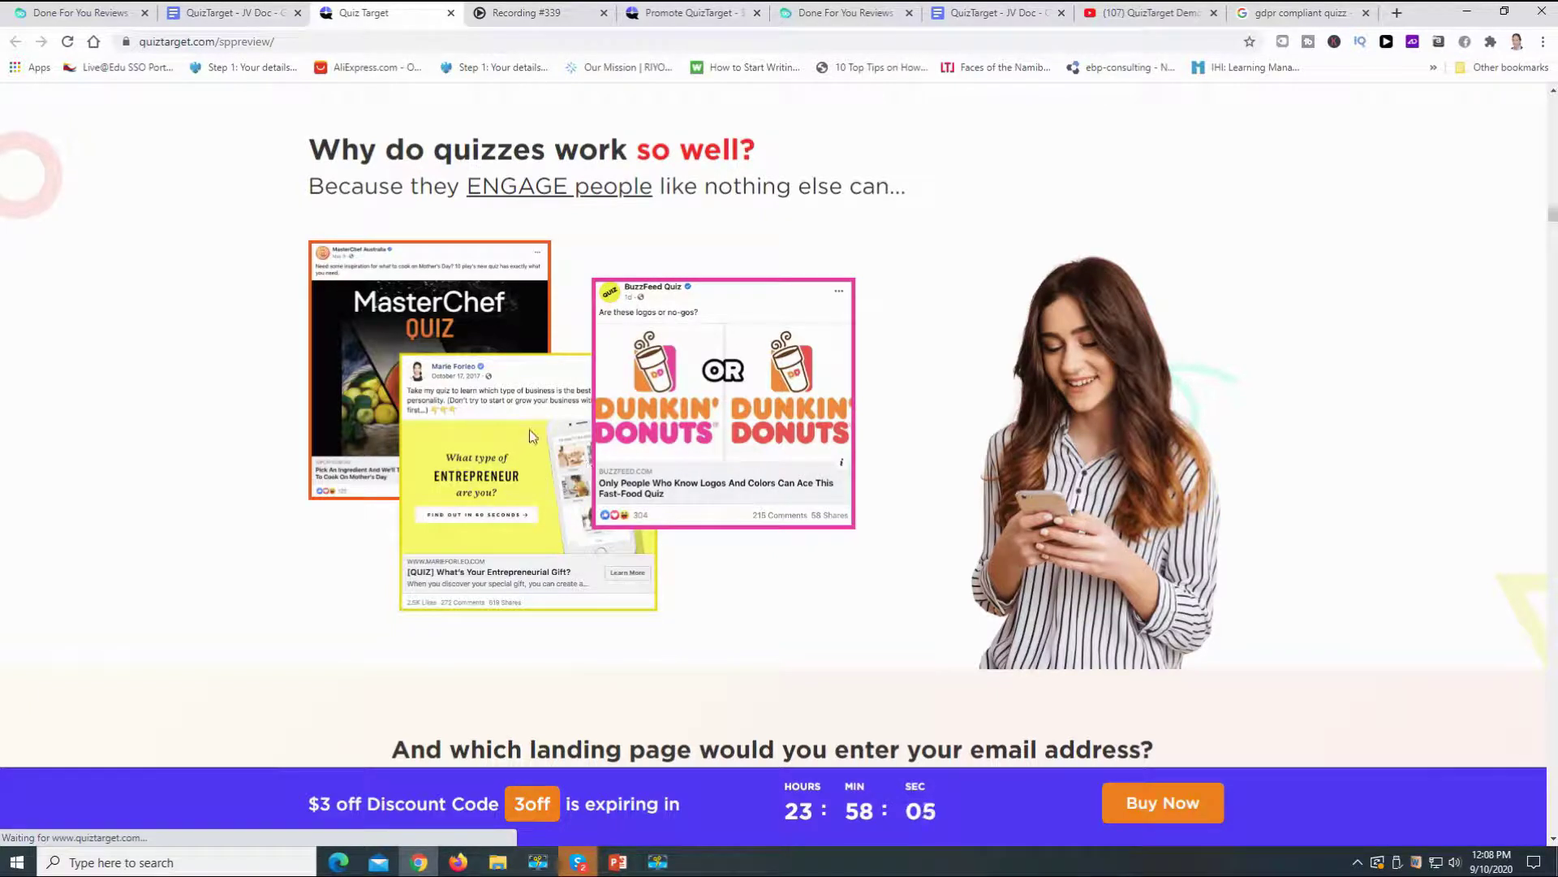
- Scroll down the sales page to the 'Done For You Quiz Campaigns' section
scroll(626, 414, "down", 10)
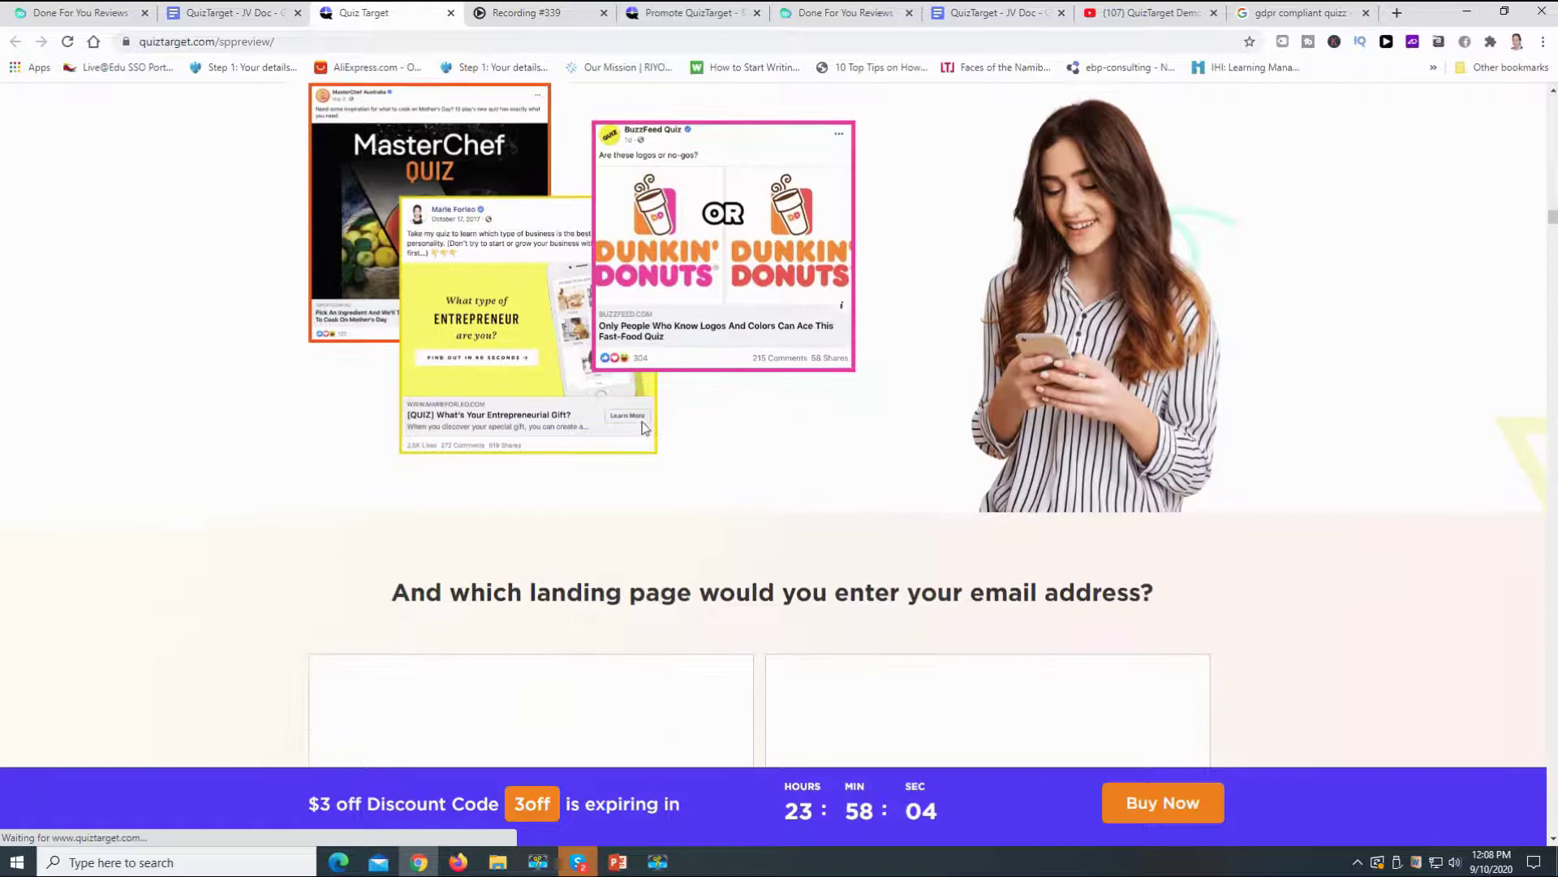
scroll(674, 415, "down", 12)
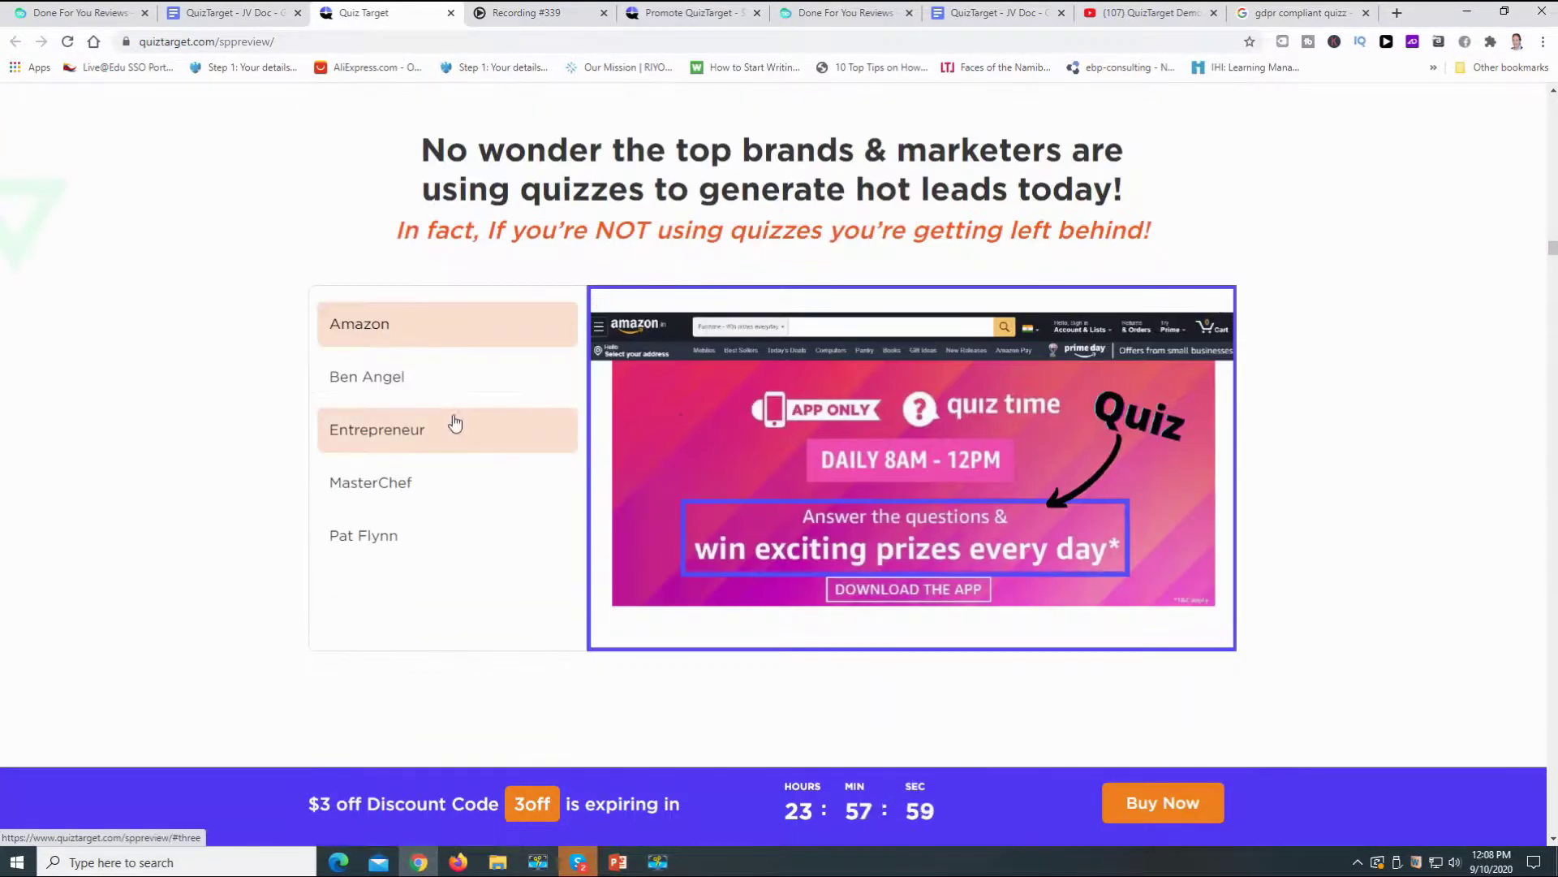
scroll(487, 406, "up", 15)
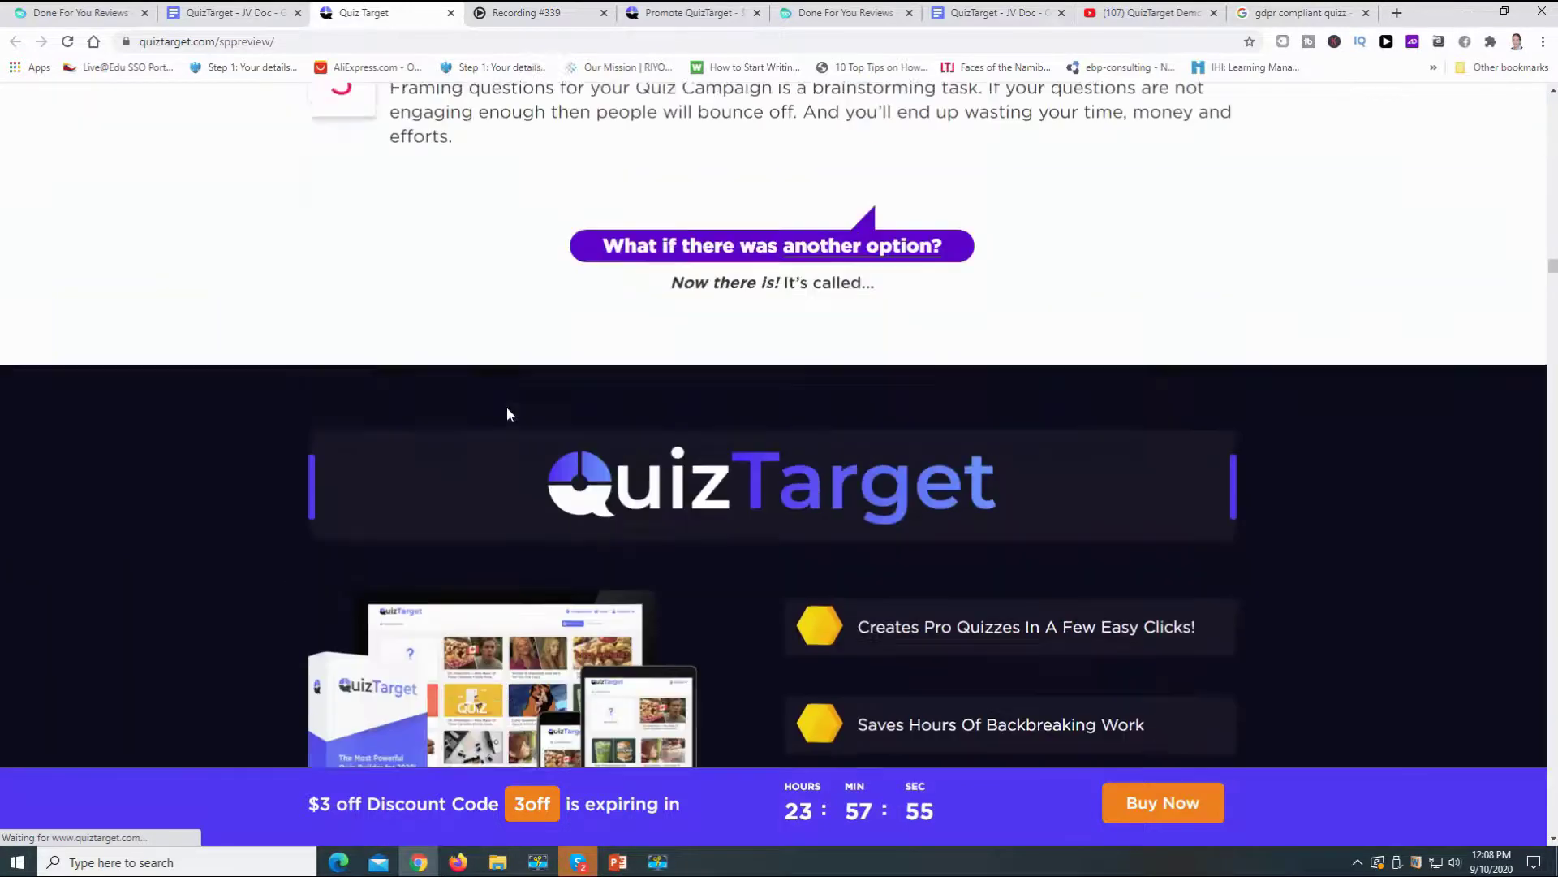
scroll(506, 407, "up", 5)
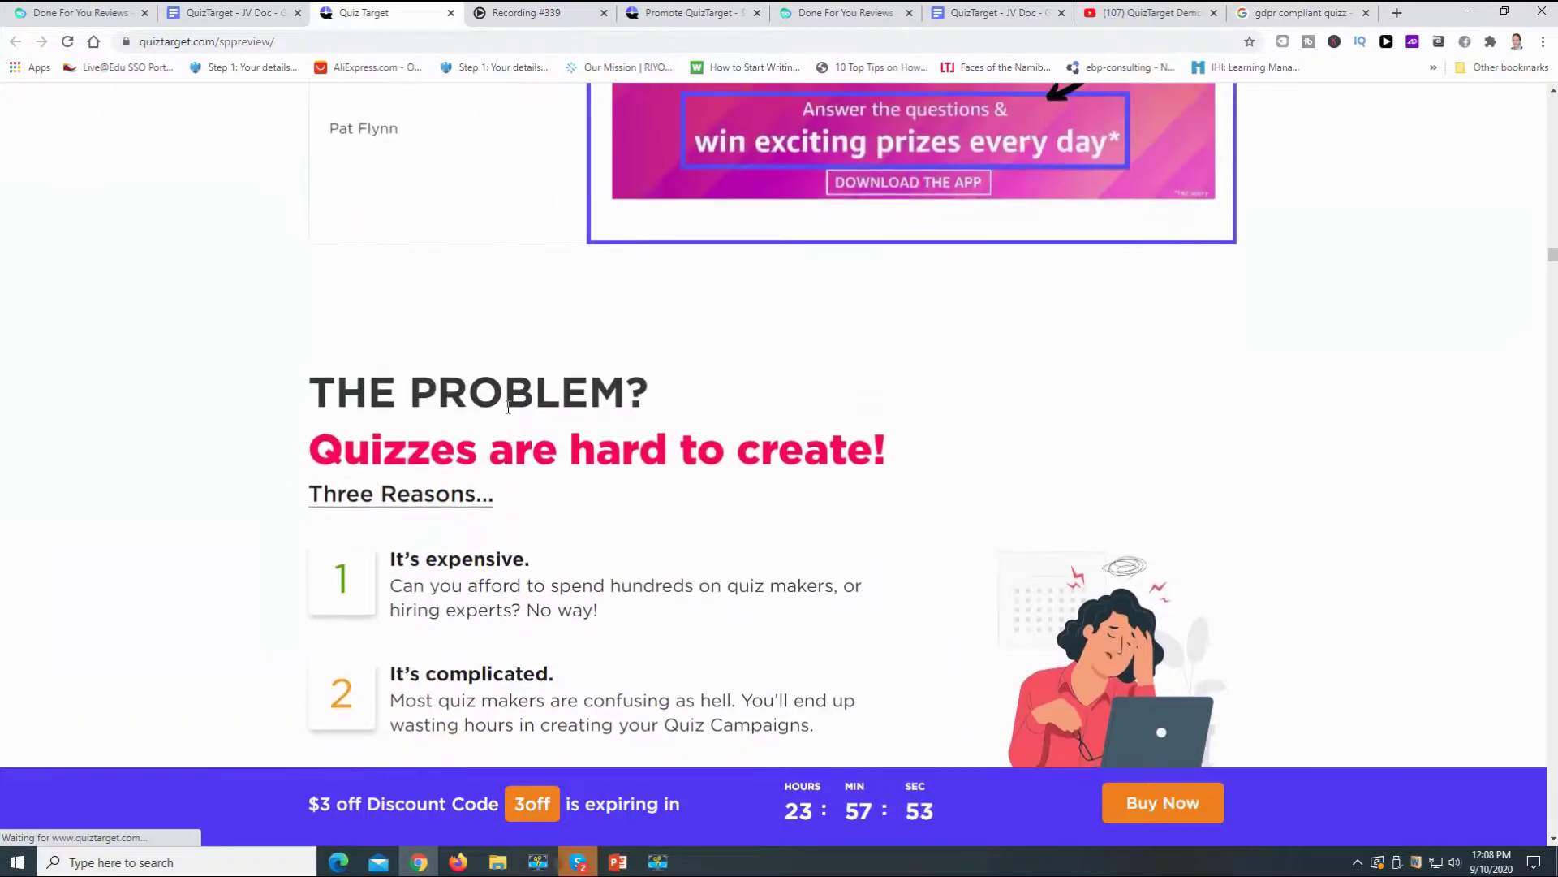
scroll(508, 407, "down", 10)
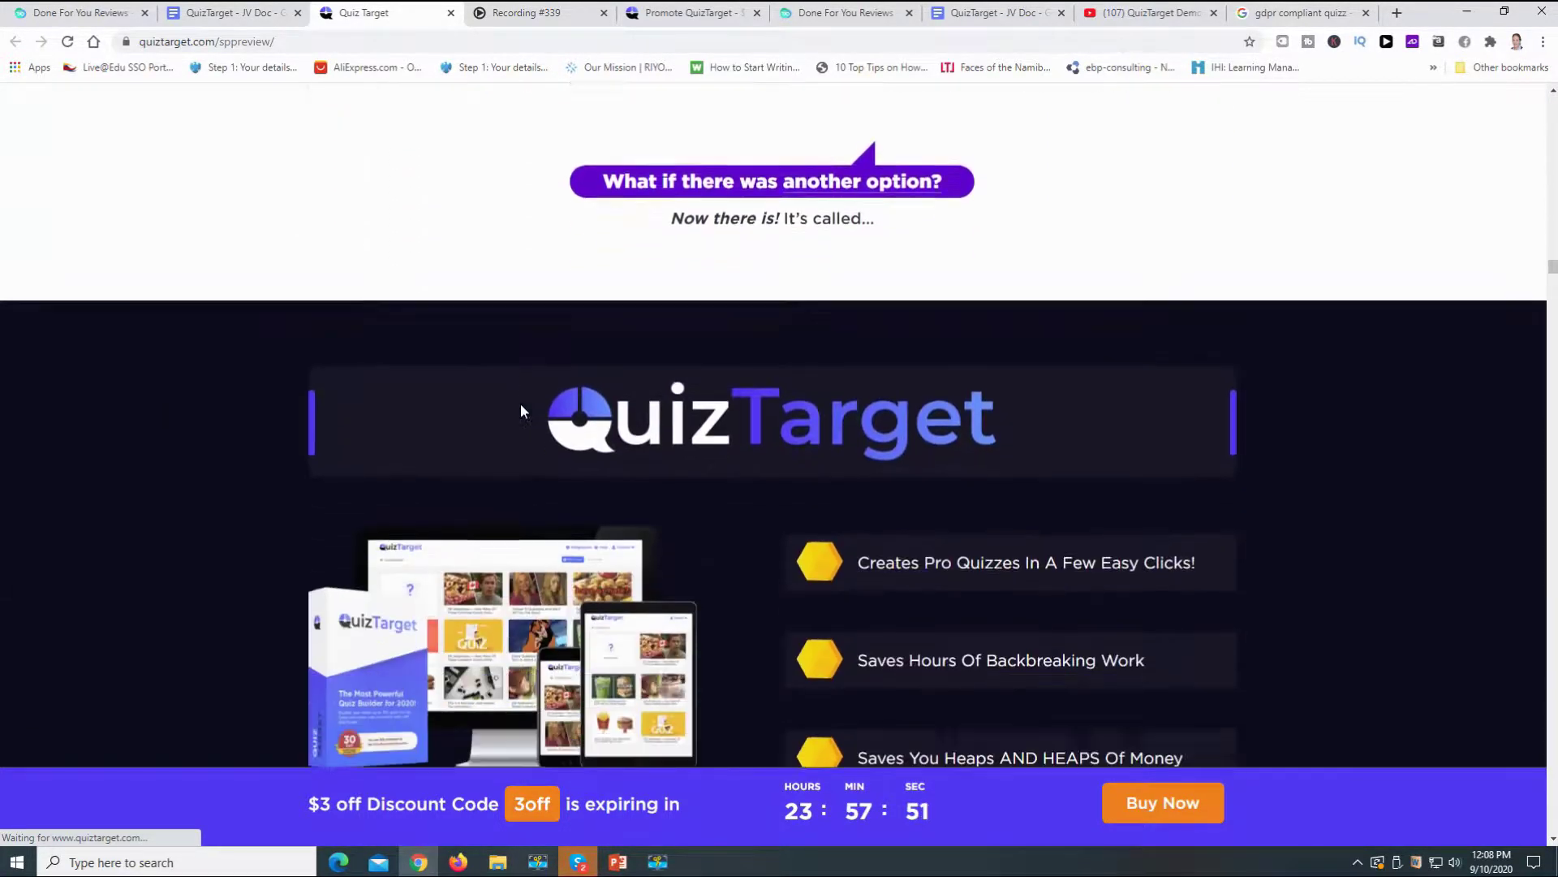
scroll(521, 410, "down", 6)
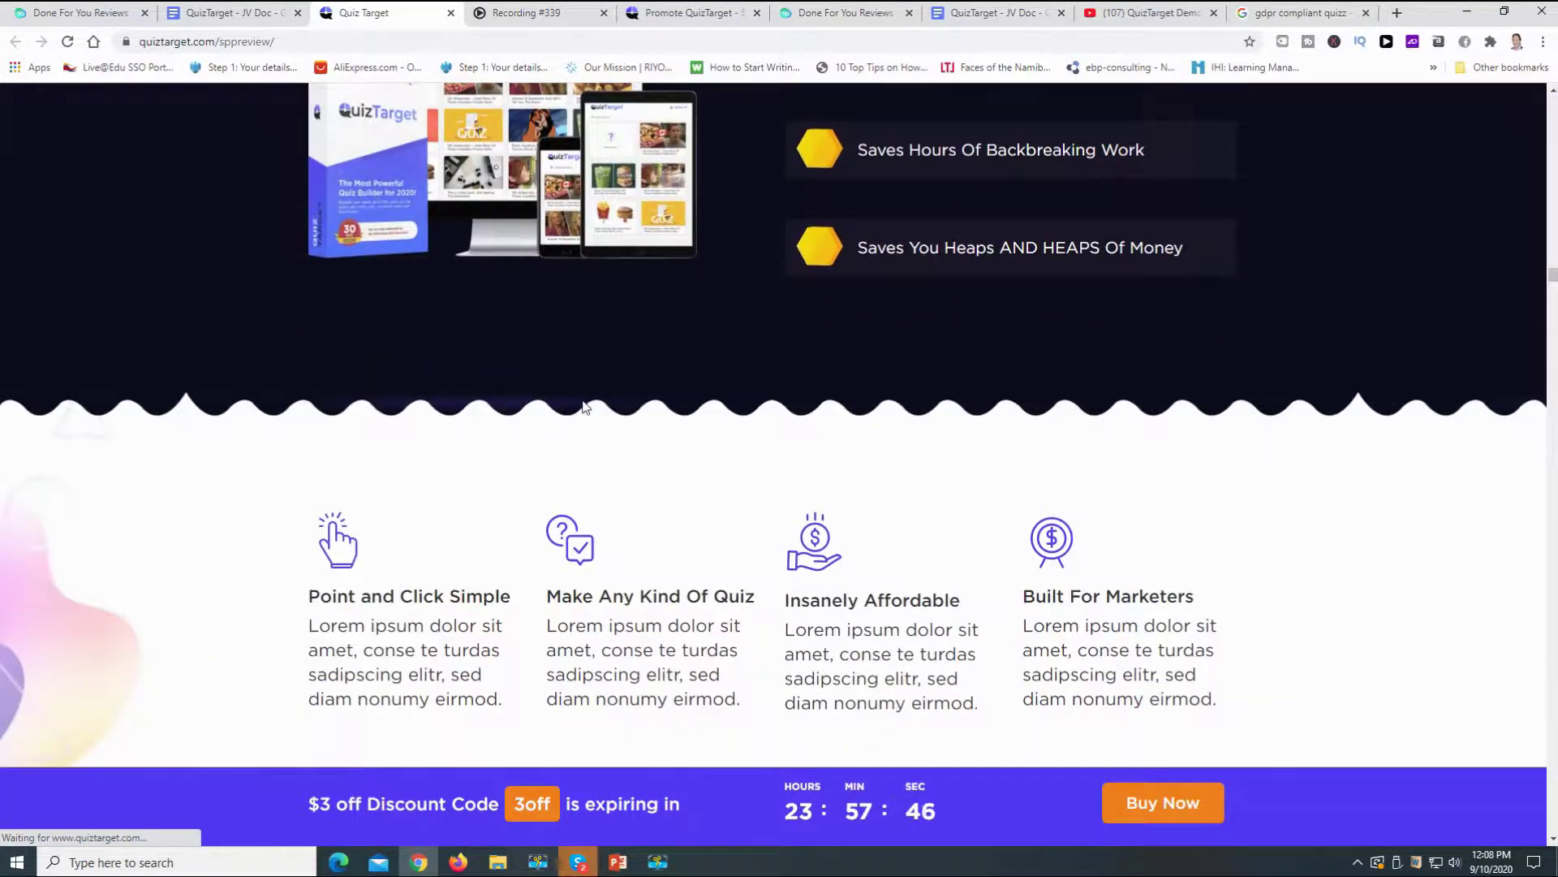
scroll(616, 403, "down", 7)
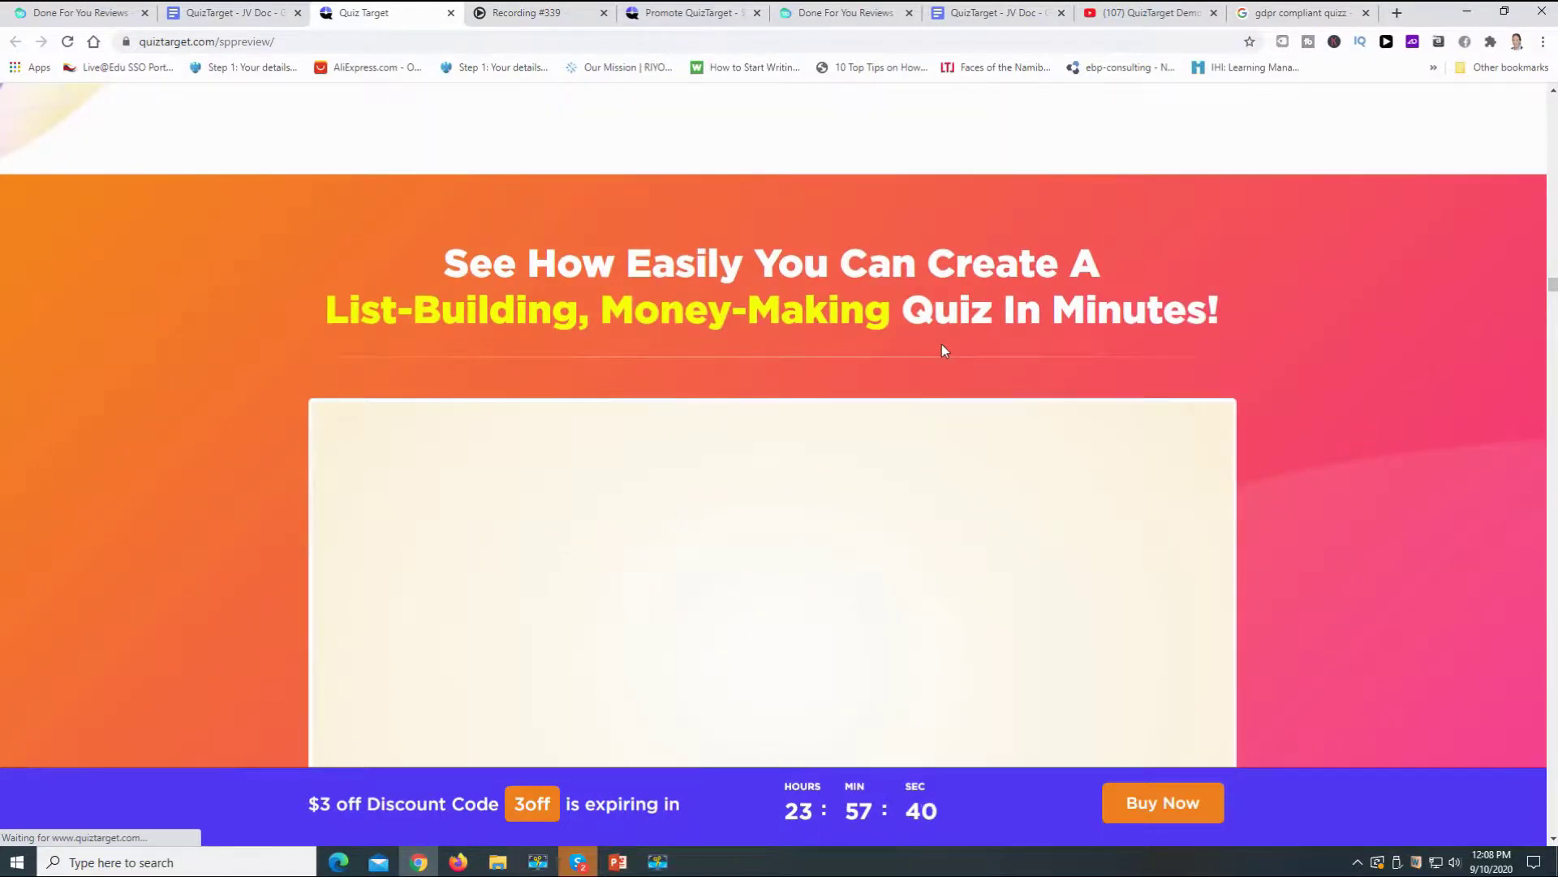
scroll(944, 378, "down", 1)
scroll(942, 382, "down", 12)
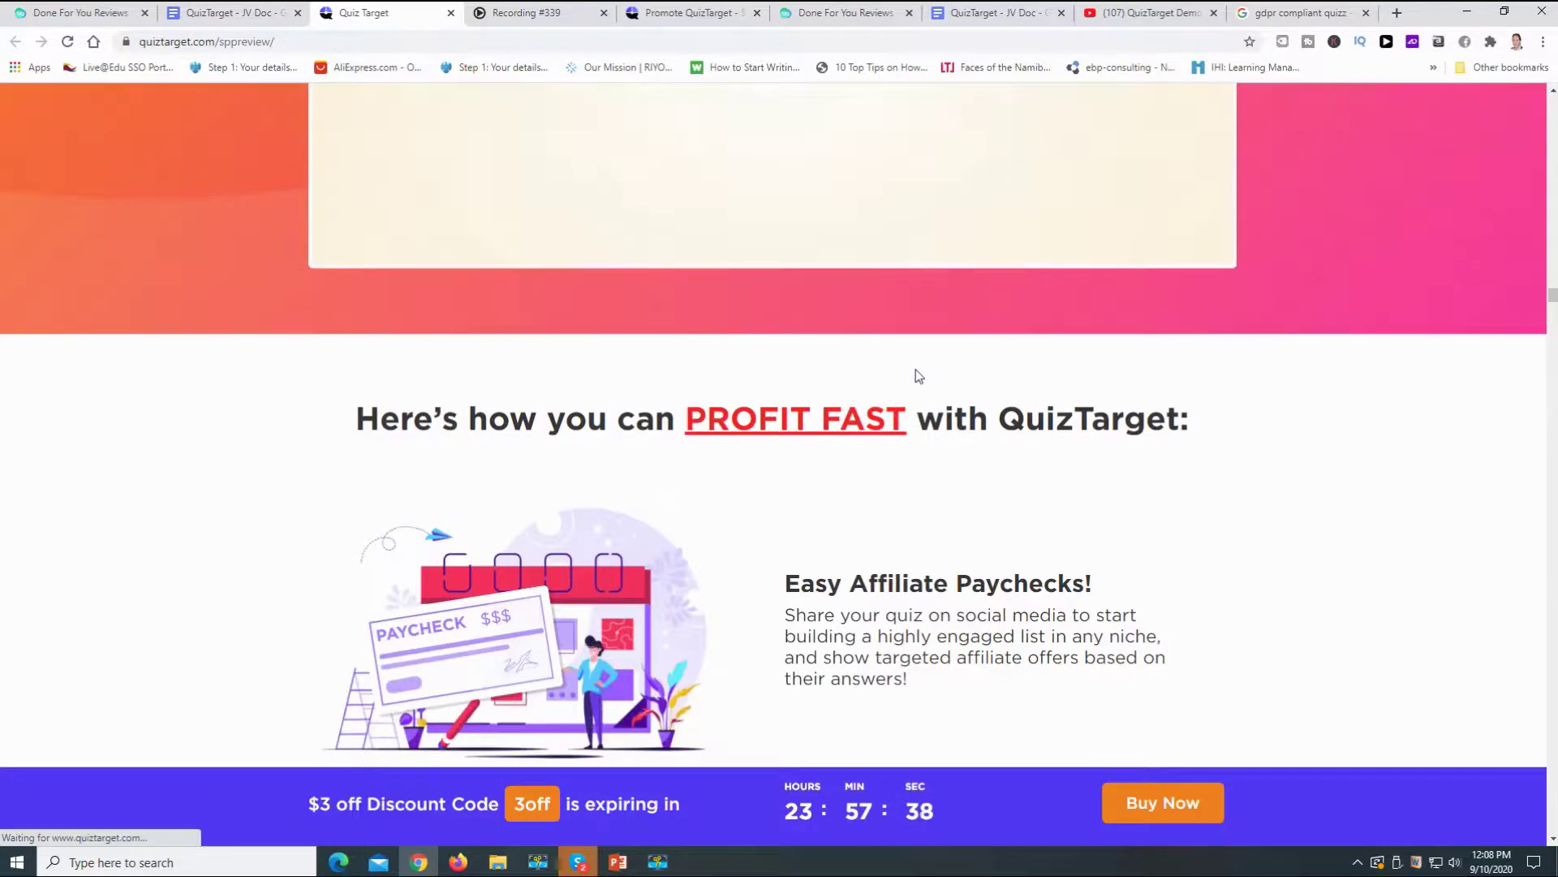
scroll(880, 403, "down", 3)
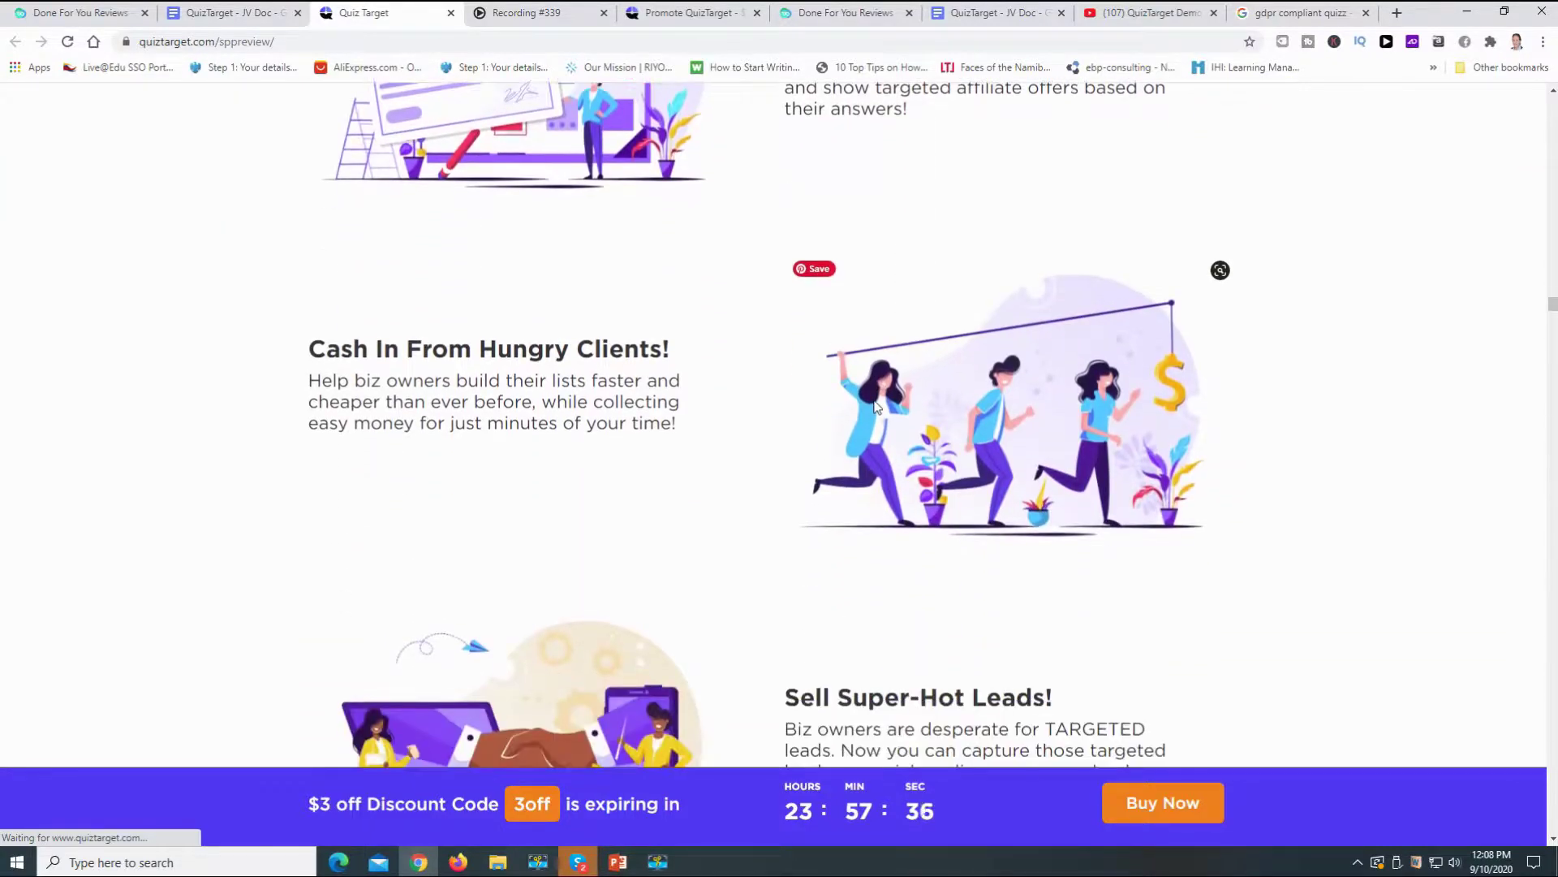
scroll(868, 404, "down", 3)
scroll(865, 403, "down", 17)
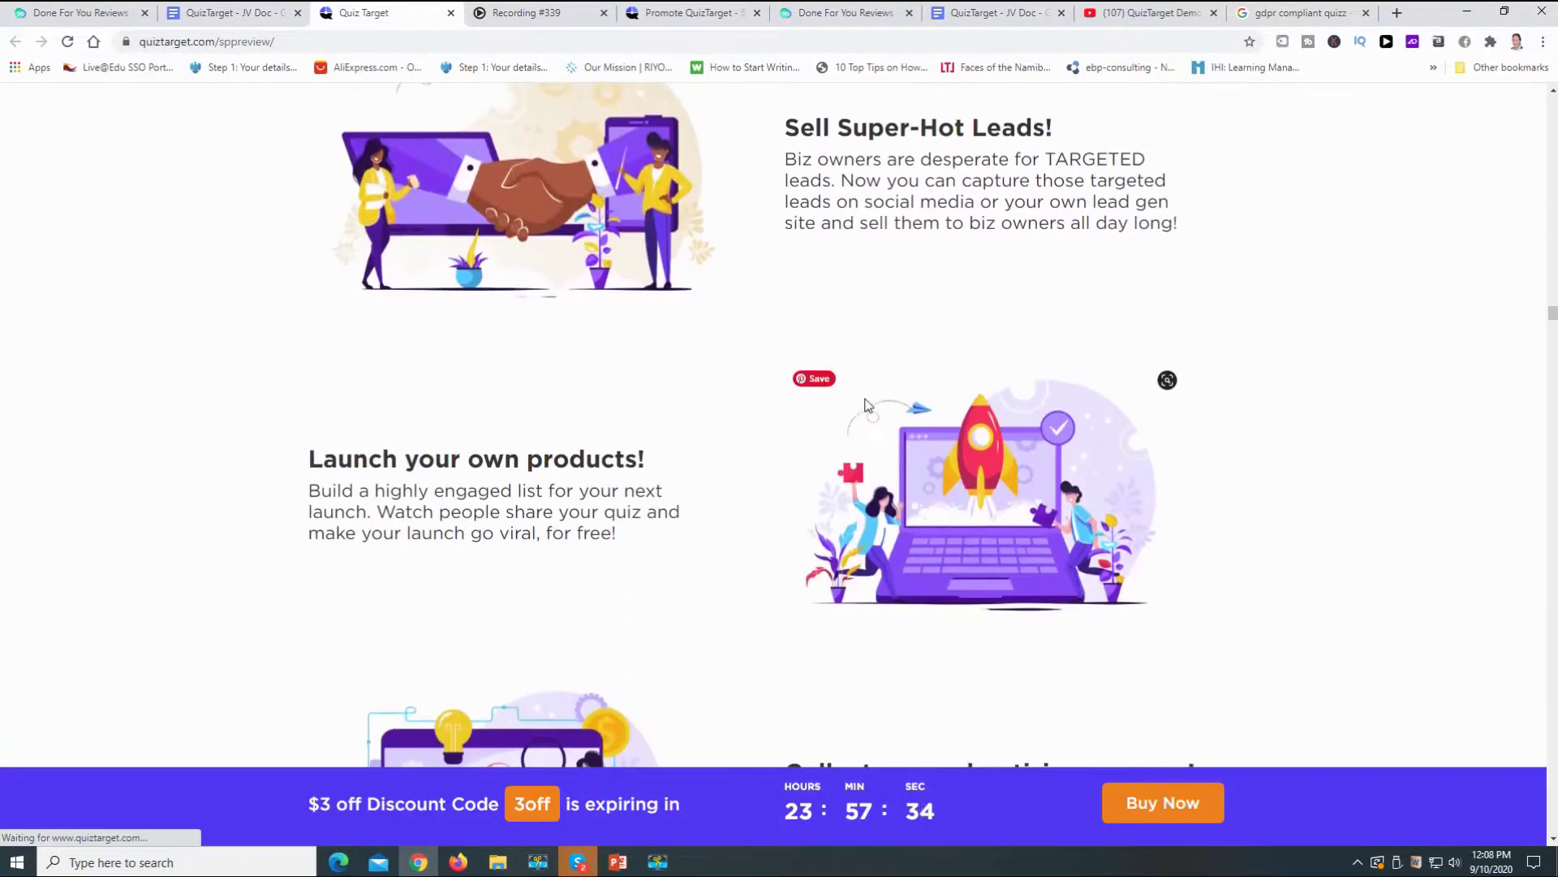
scroll(868, 406, "down", 11)
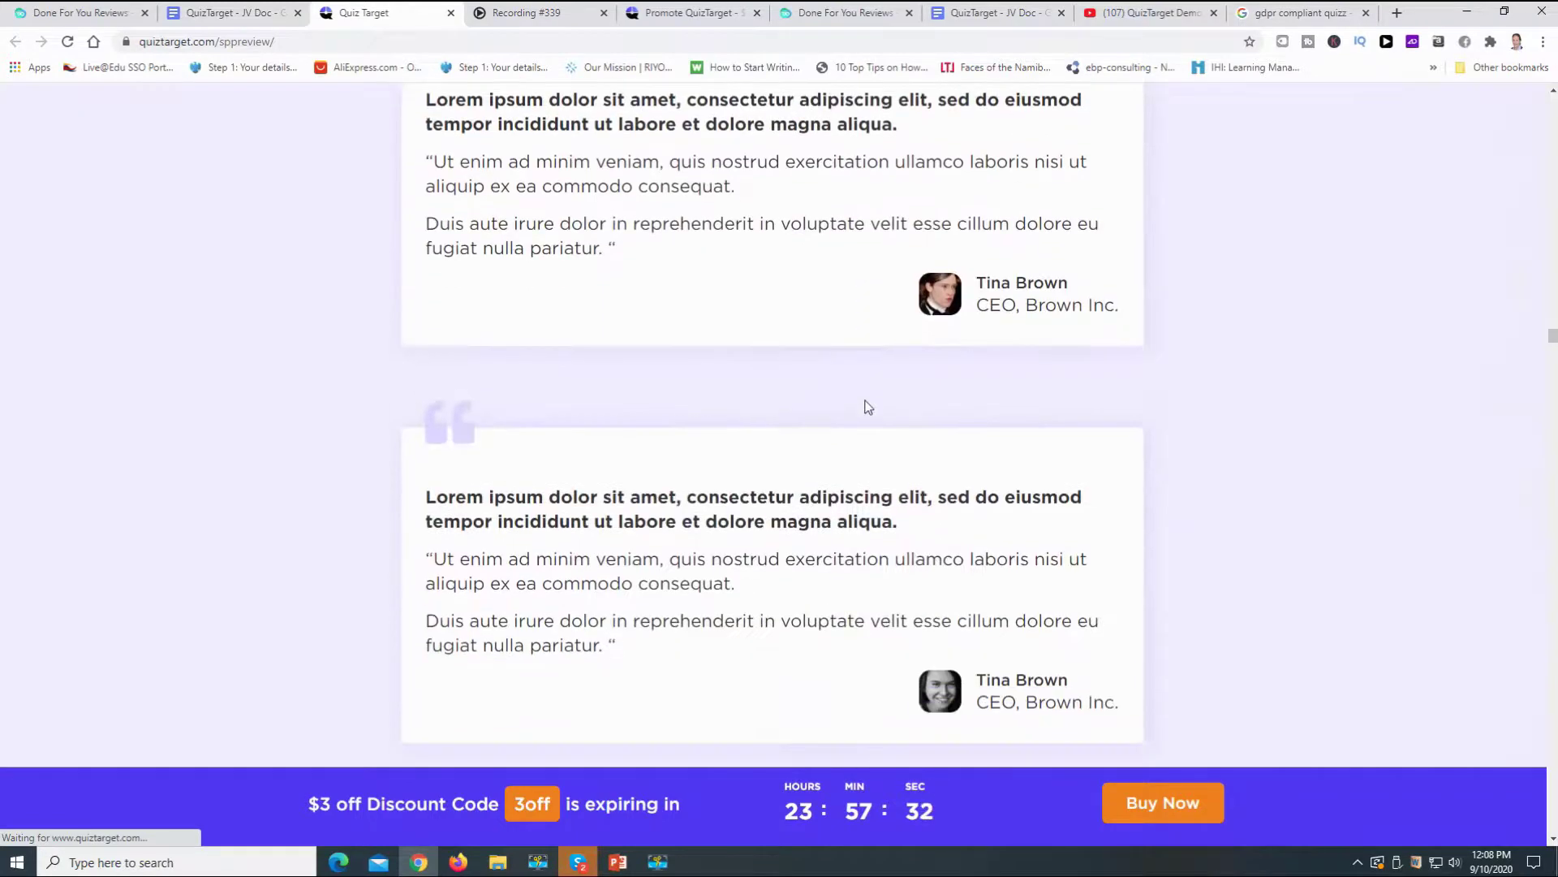
scroll(869, 407, "down", 11)
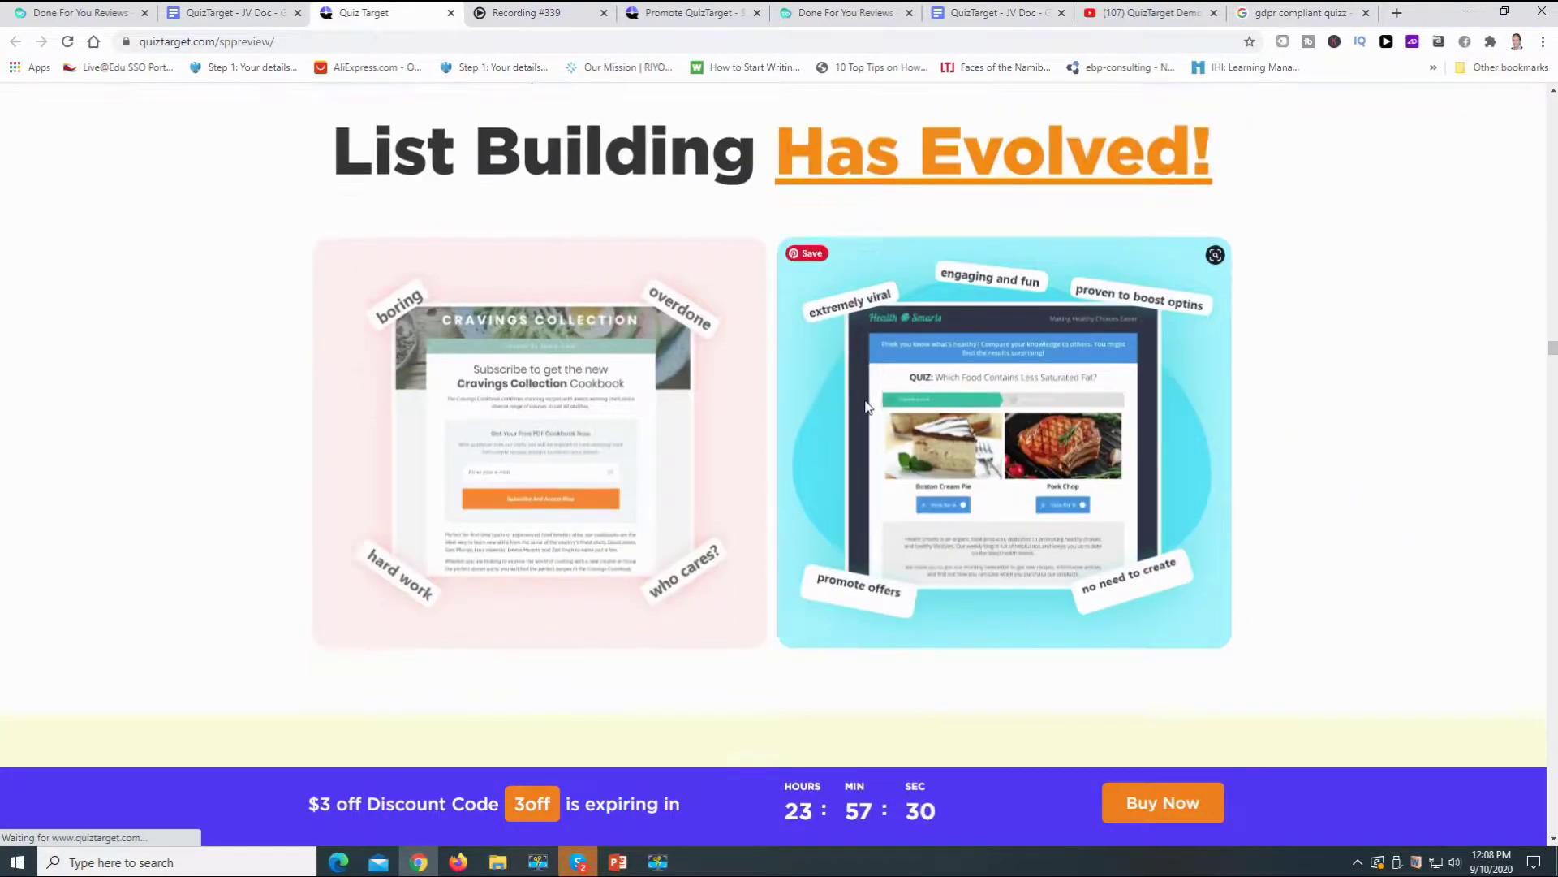
scroll(867, 406, "down", 7)
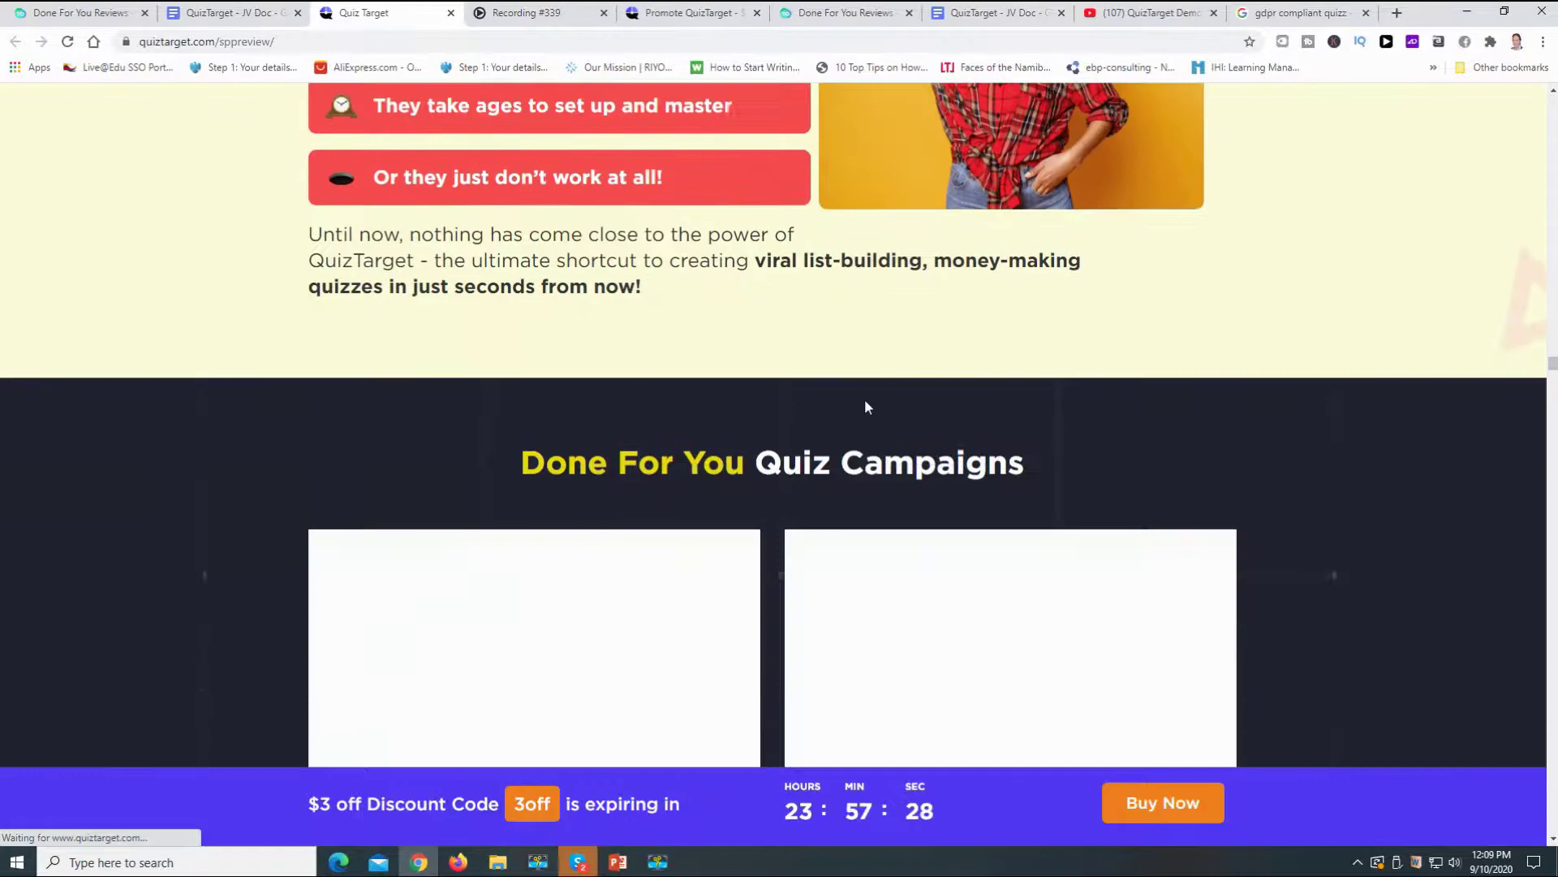
- Scroll back up to the 'Here's how you can PROFIT FAST with QuizTarget' section
scroll(866, 405, "up", 20)
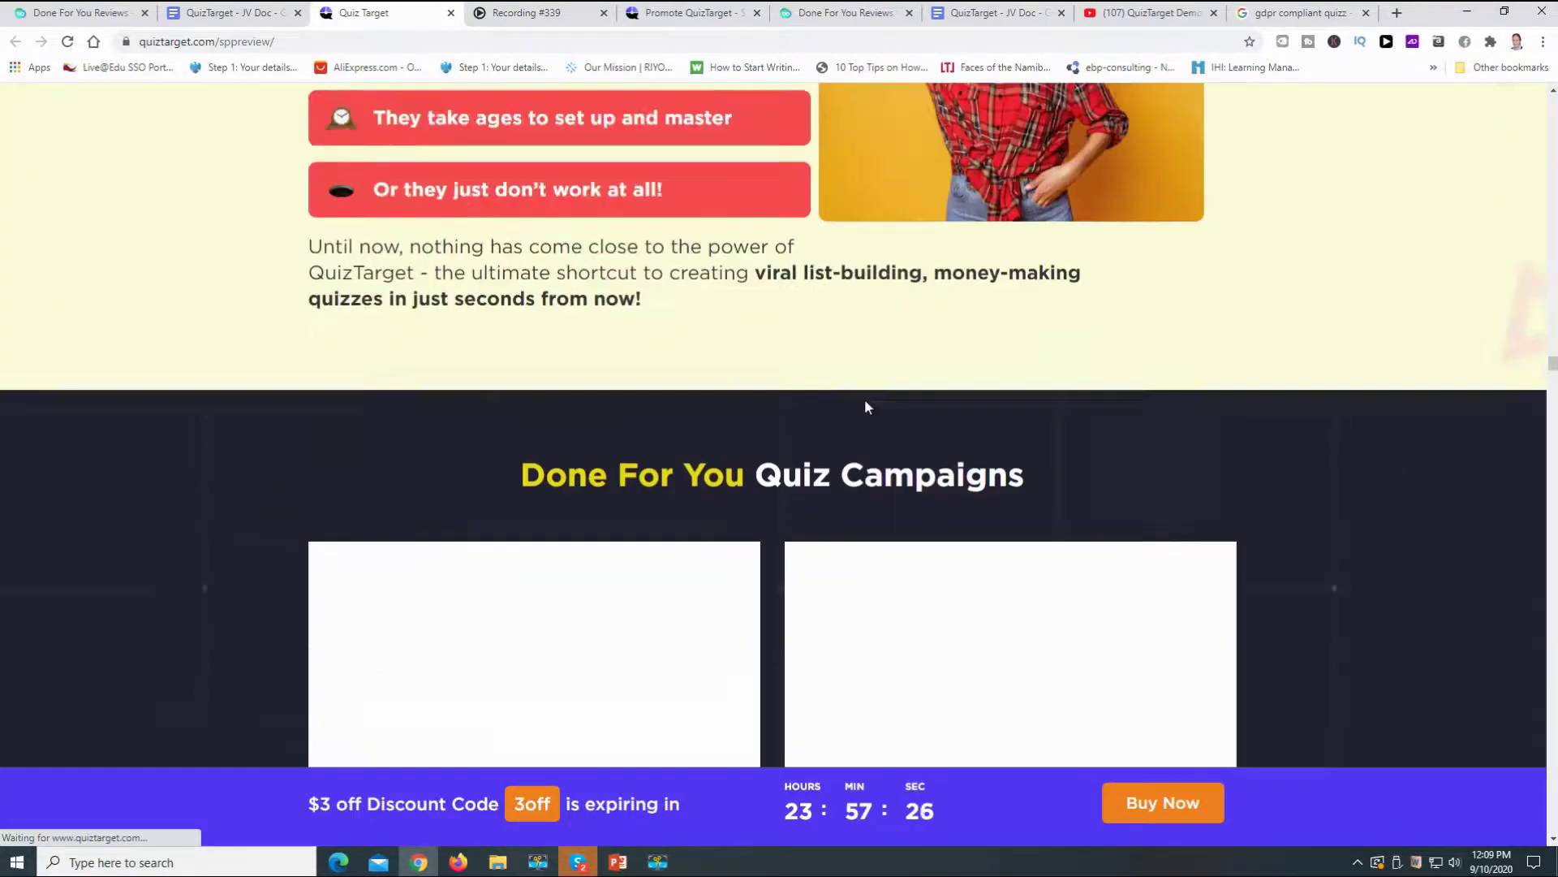
scroll(865, 403, "up", 15)
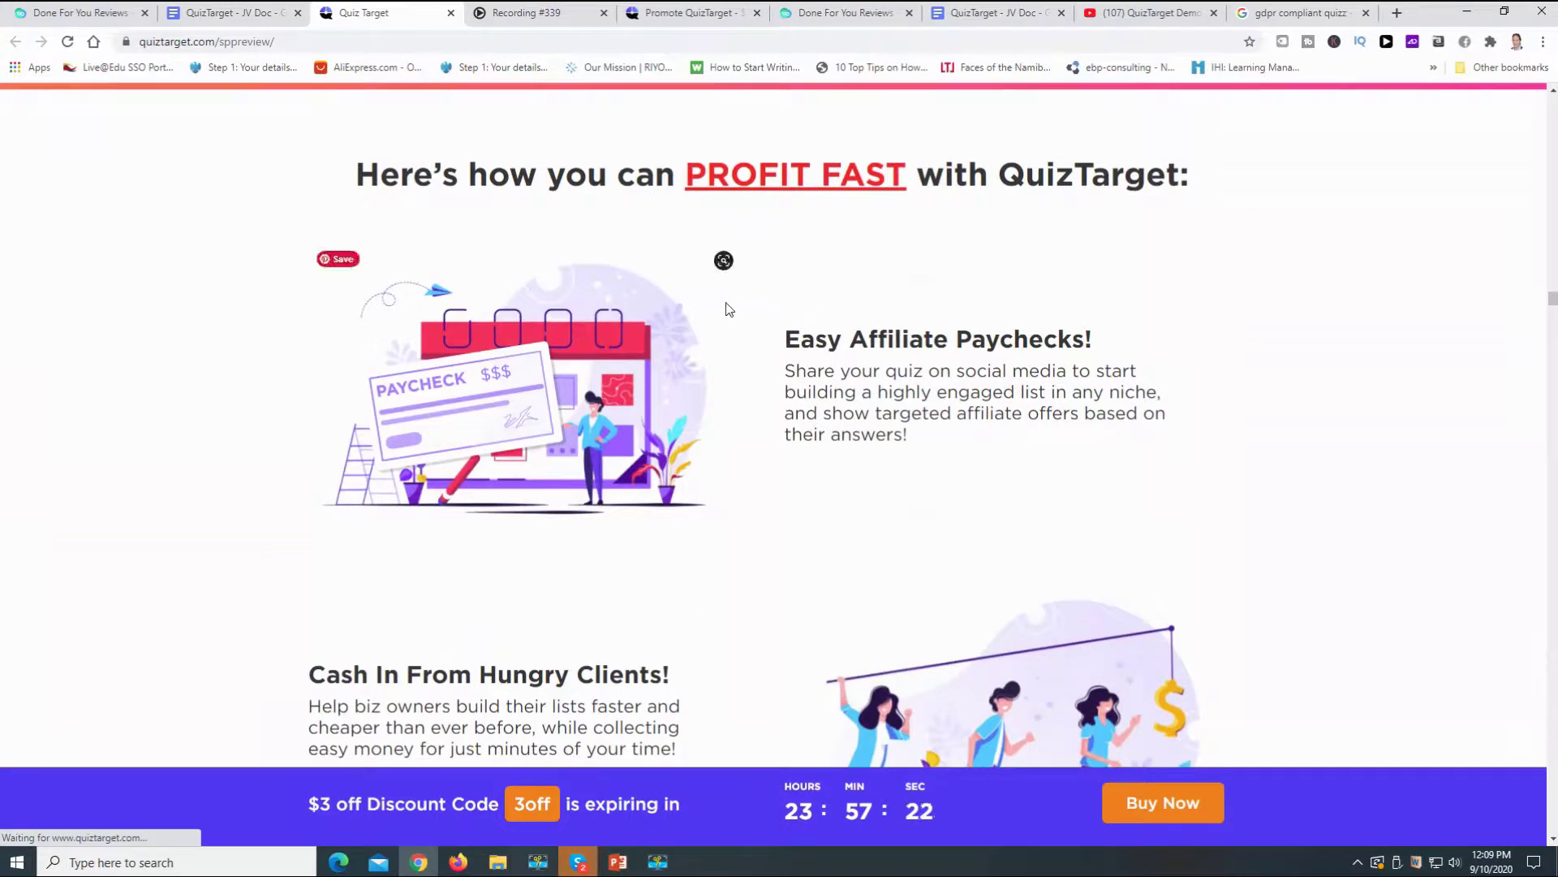
mouse_move(727, 306)
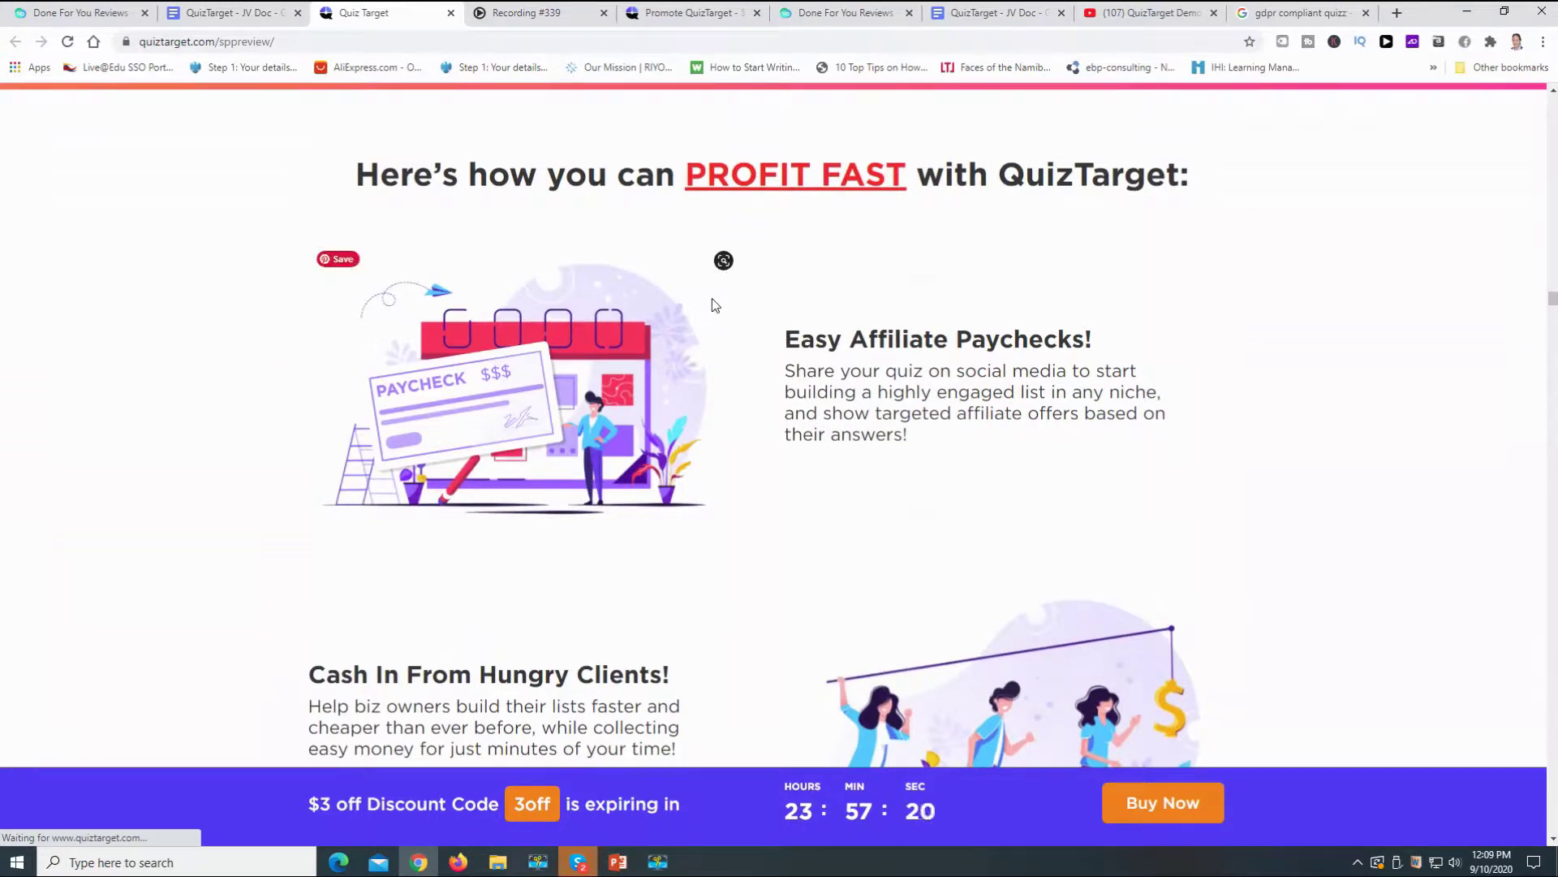